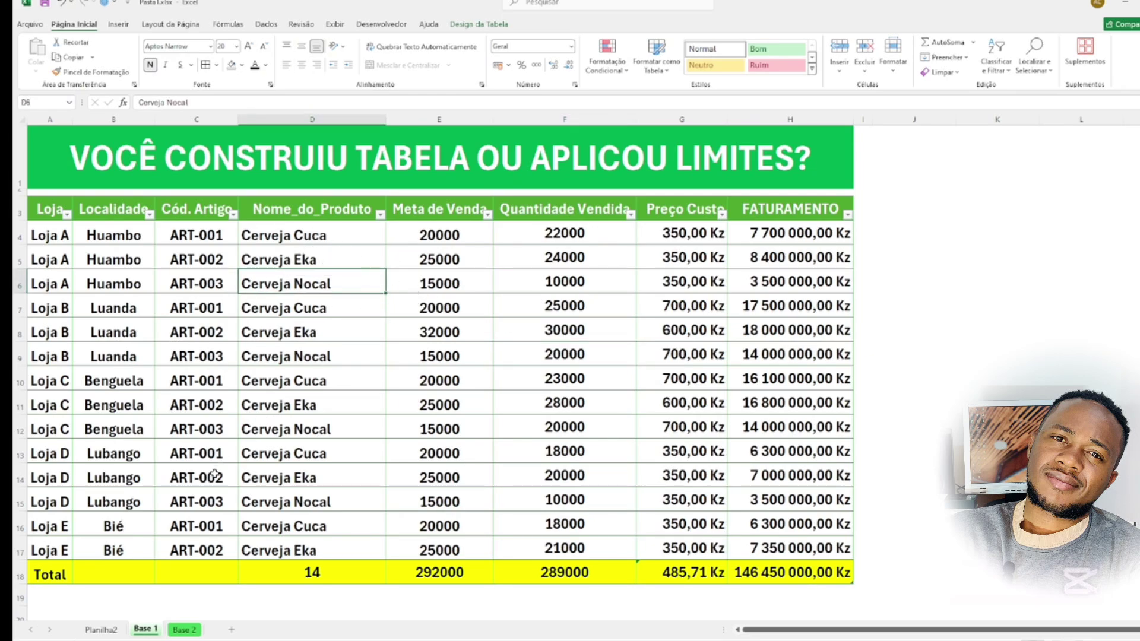
# Remove the fill colour and all borders from the data range A3:H18 on the Base 2 sheet.
pyautogui.click(184, 629)
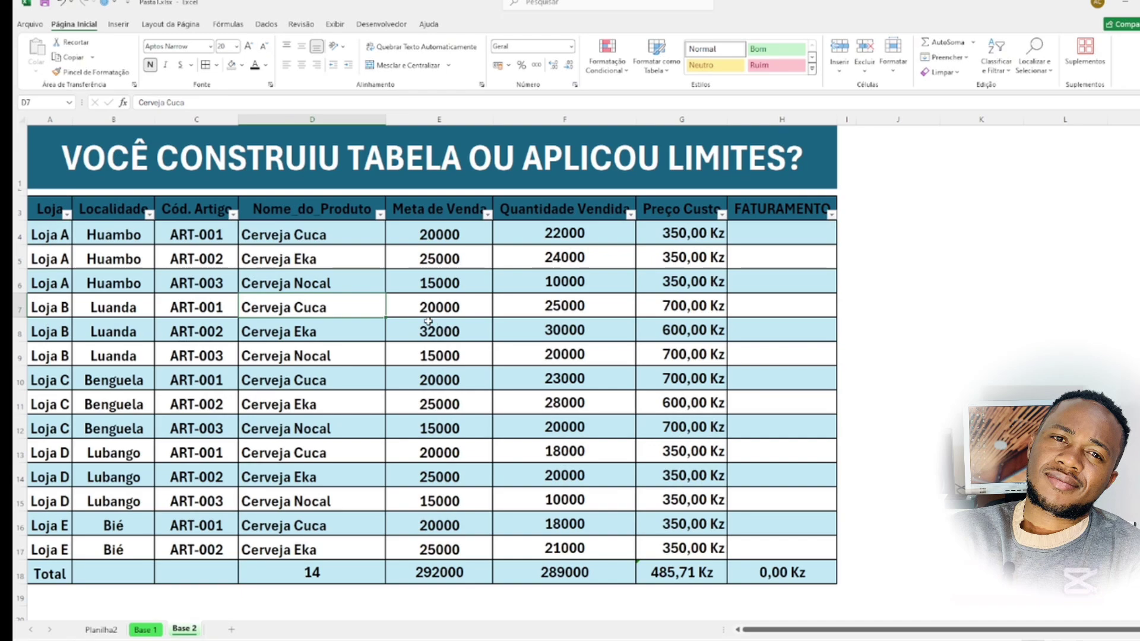
pyautogui.moveTo(50, 209); pyautogui.dragTo(831, 583)
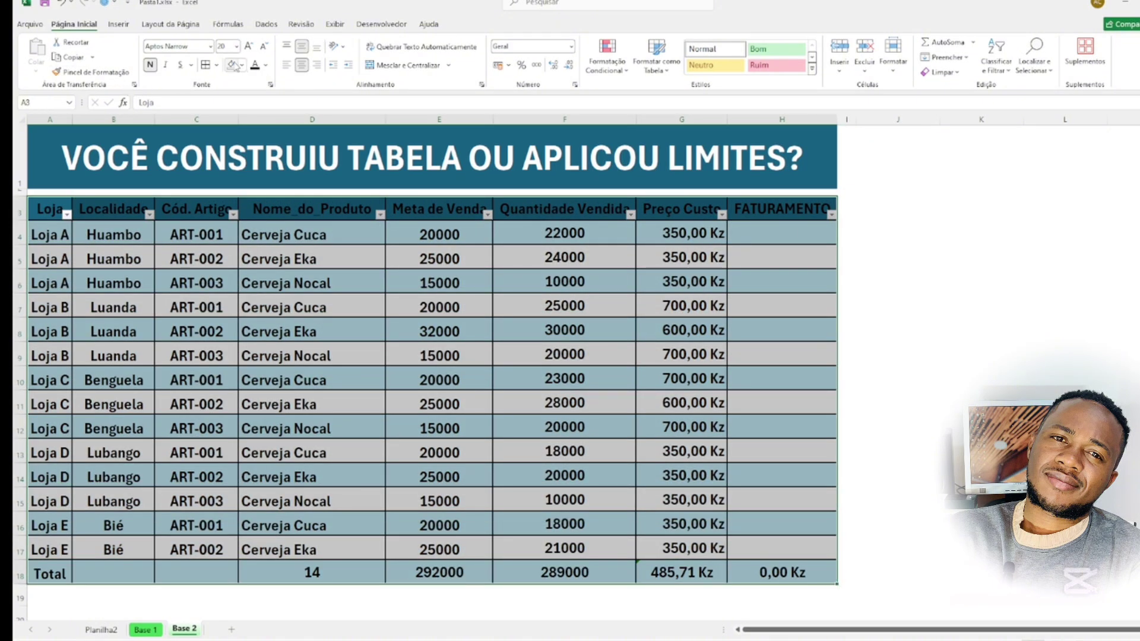
pyautogui.click(235, 67)
pyautogui.click(216, 64)
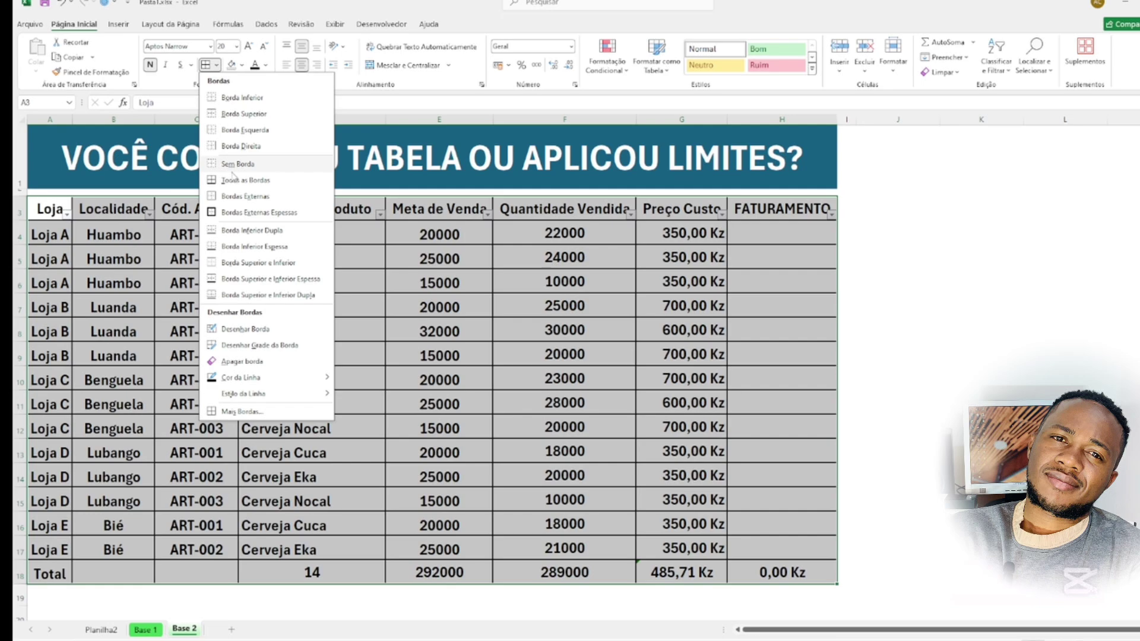
pyautogui.click(232, 169)
pyautogui.click(484, 361)
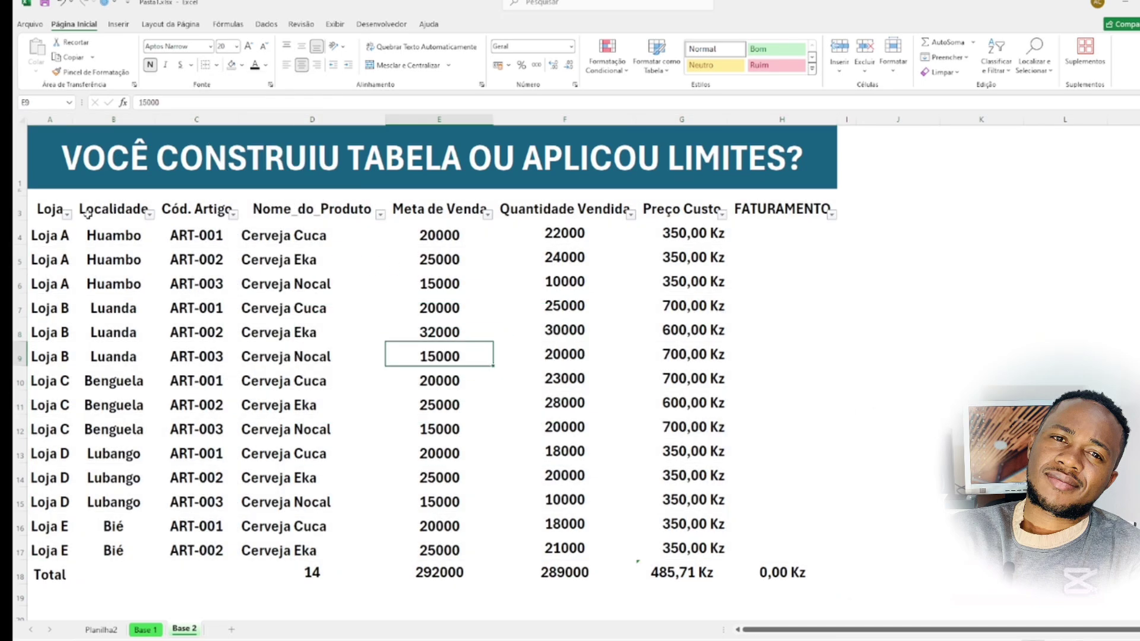
# Apply all borders to the data range A3:H18, from the Loja header to the end of the Total row.
pyautogui.moveTo(48, 213); pyautogui.dragTo(234, 219)
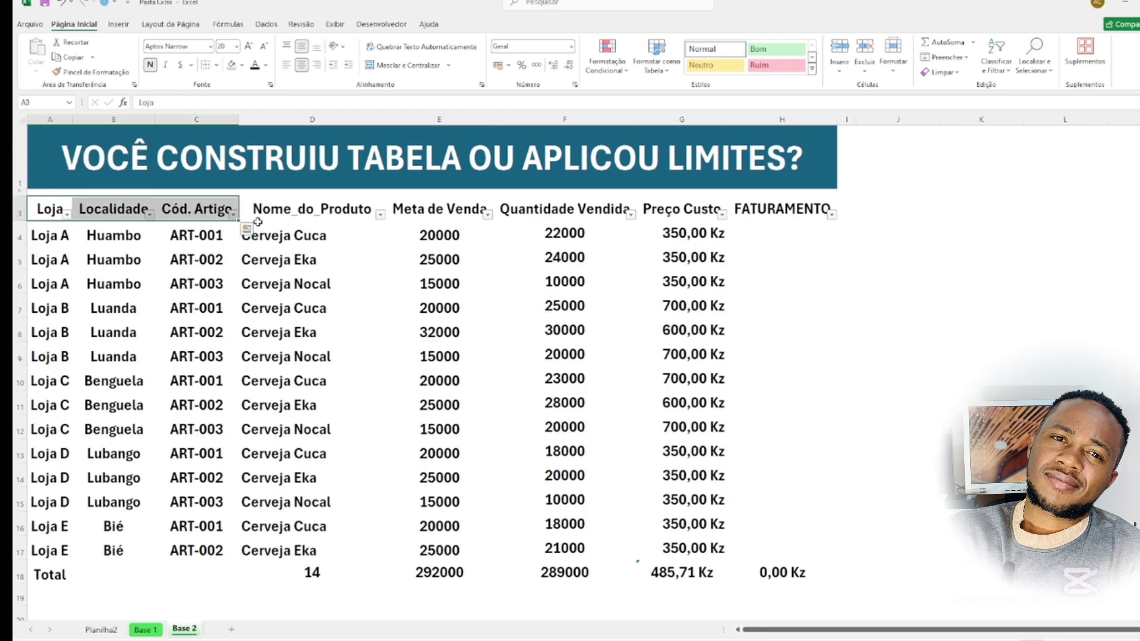
pyautogui.hotkey('ctrl', 'shift', 'Right')
pyautogui.hotkey('ctrl', 'shift', 'Down')
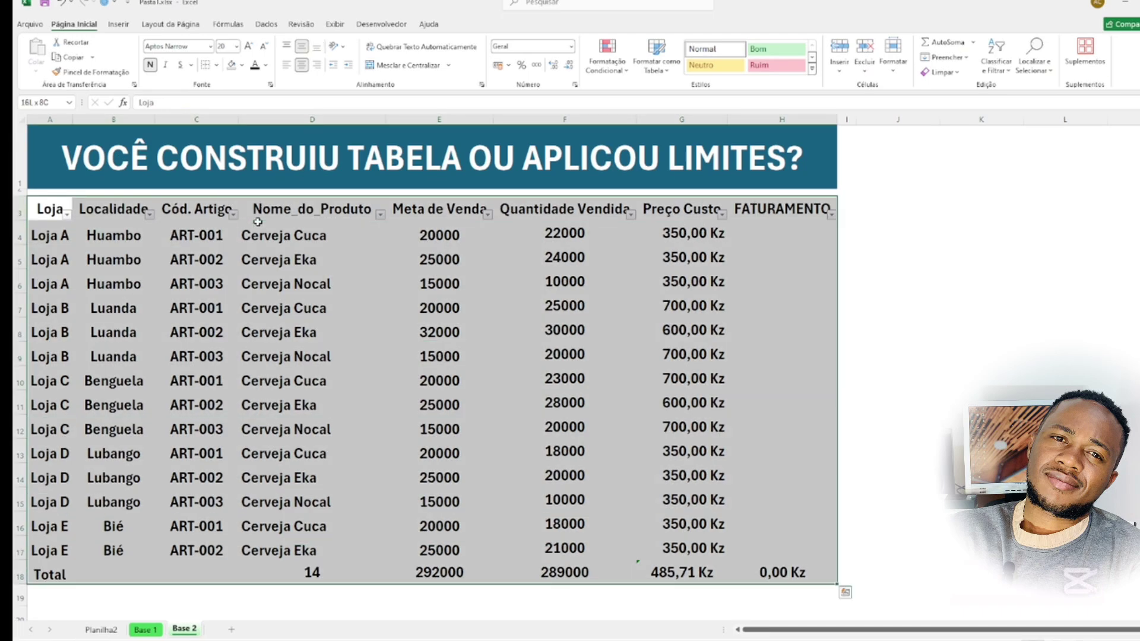
pyautogui.click(216, 65)
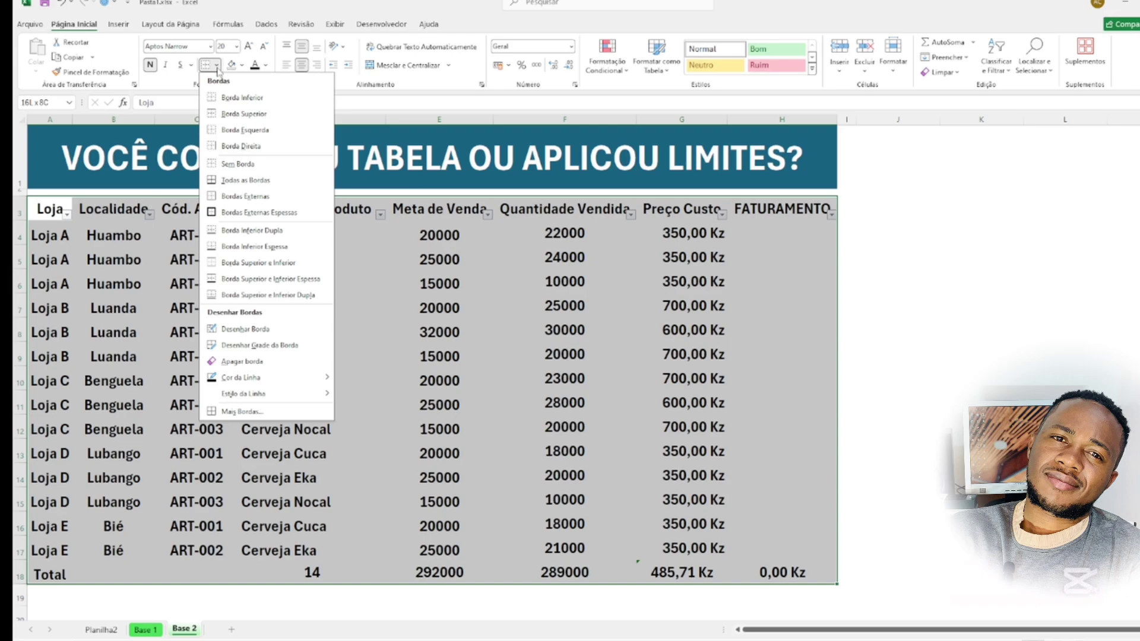
pyautogui.click(233, 180)
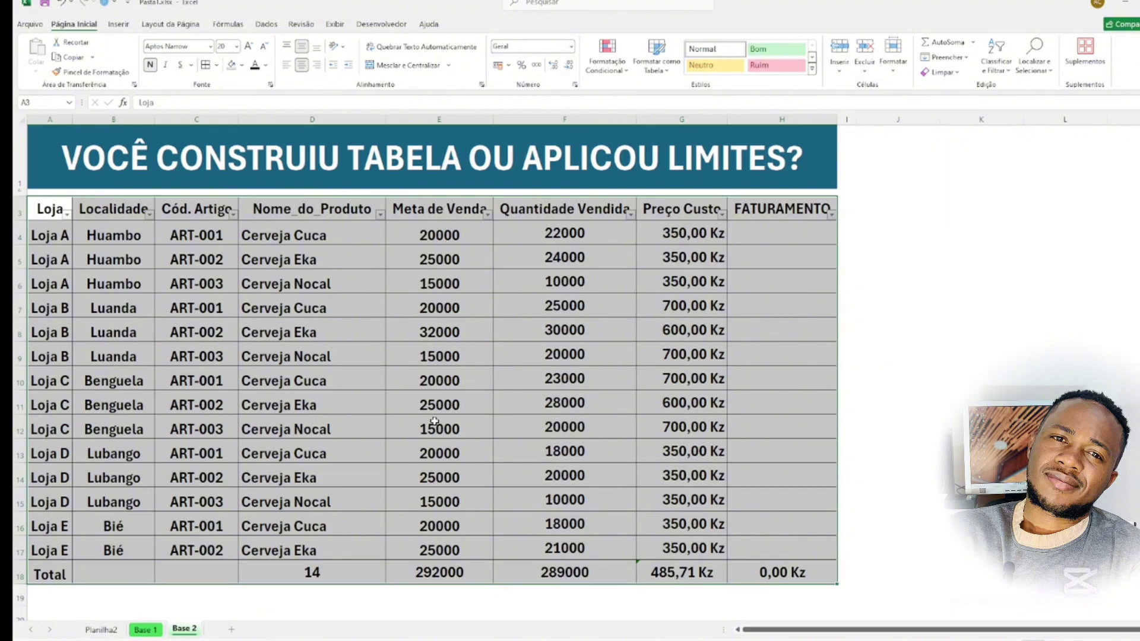
# Reapply the top, bottom, side and inner borders of the range A3:H18 through the cell border formatting, using a darker solid line.
pyautogui.hotkey('ctrl', '1')
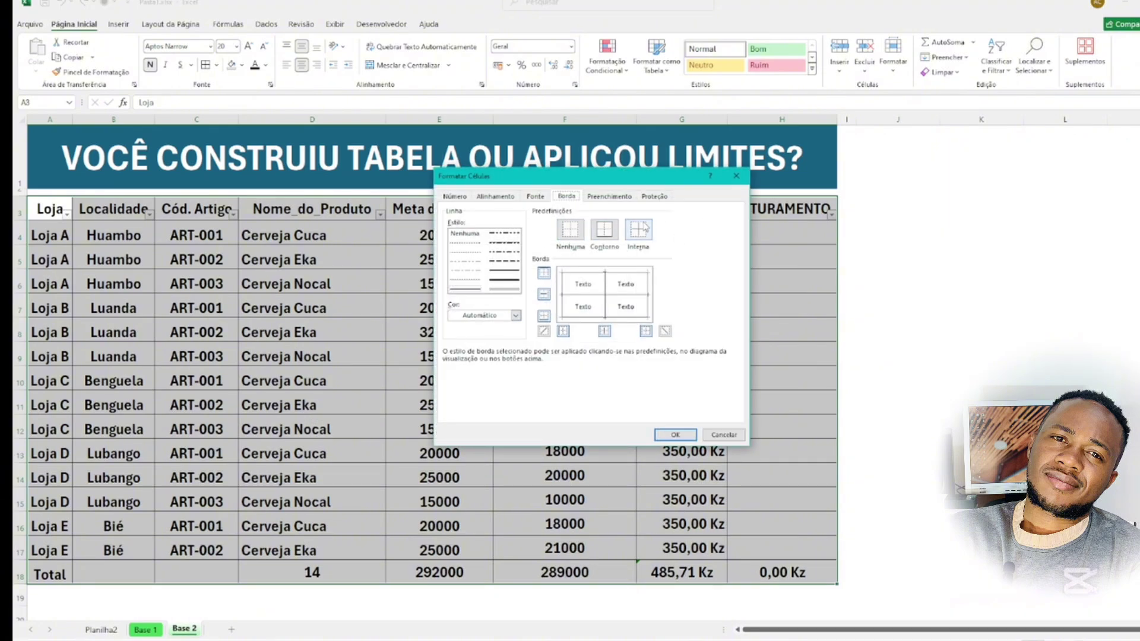
pyautogui.click(566, 275)
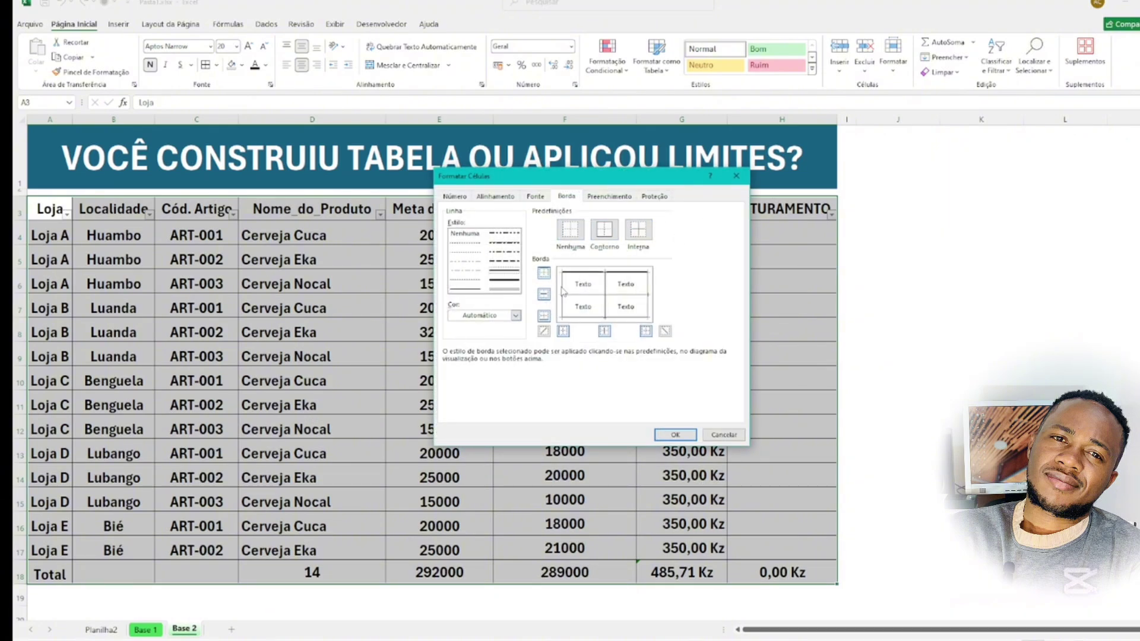
pyautogui.click(563, 290)
pyautogui.click(601, 318)
pyautogui.click(649, 307)
pyautogui.click(604, 287)
pyautogui.click(612, 296)
pyautogui.click(675, 434)
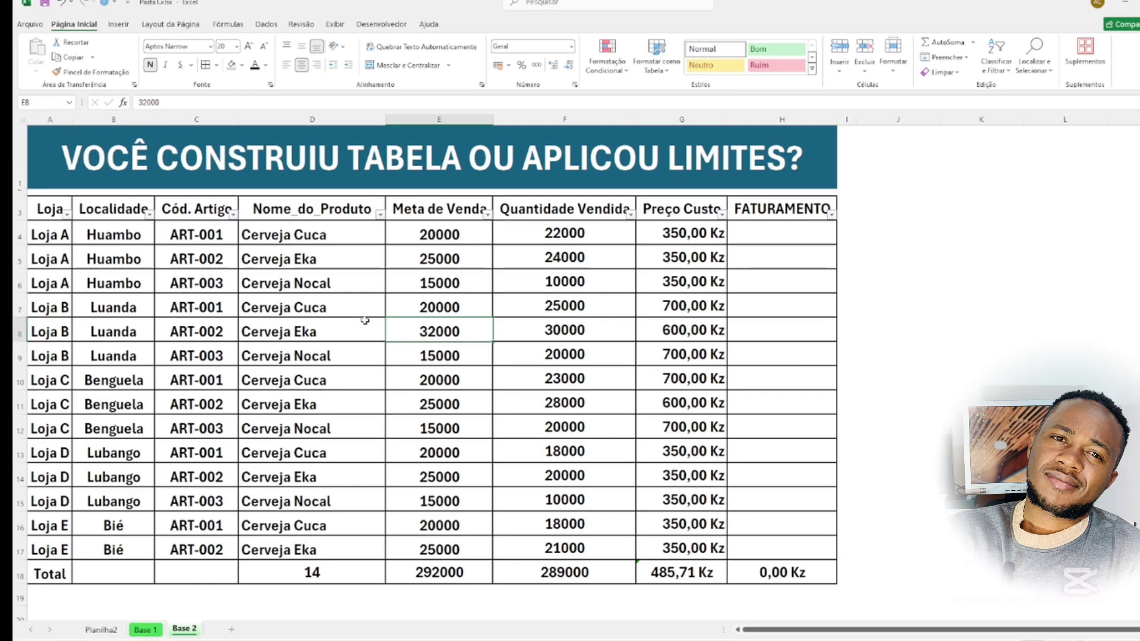
# Compare the bordered range on the Base 2 sheet with the formatted table on the Base 1 sheet.
pyautogui.click(430, 308)
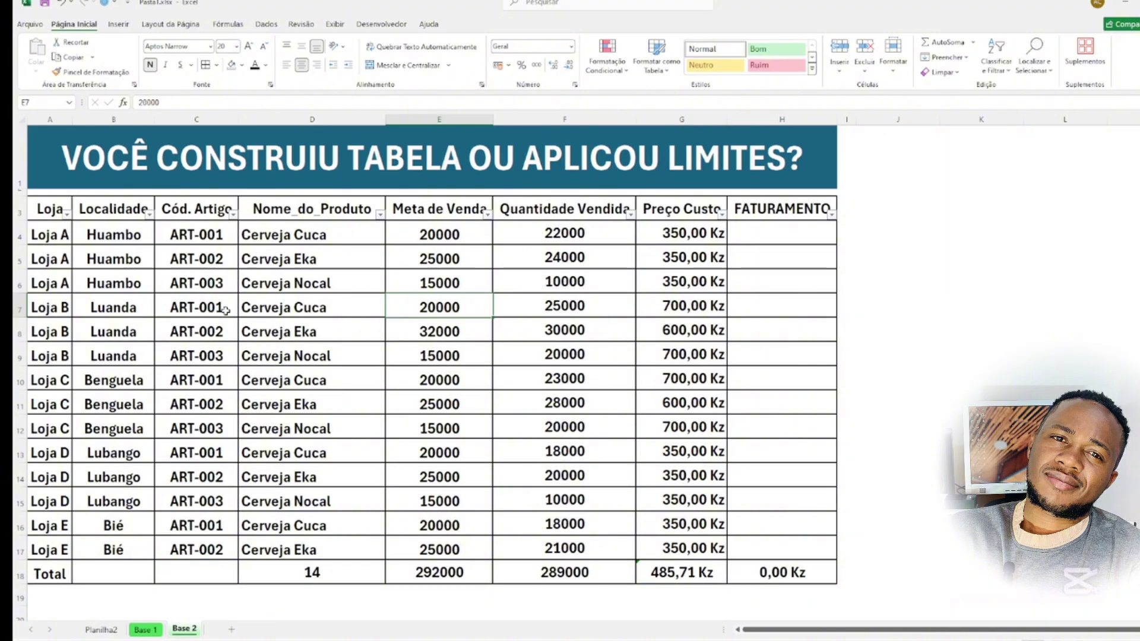
pyautogui.moveTo(113, 259); pyautogui.dragTo(469, 429)
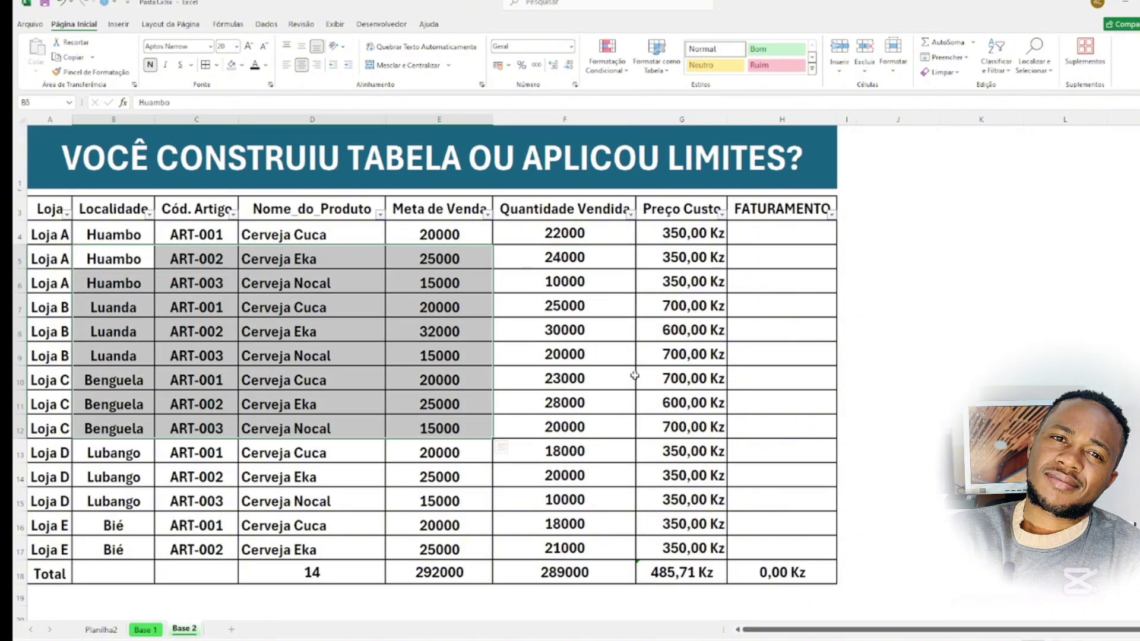
pyautogui.hotkey('ctrl', 'pageup')
pyautogui.click(343, 324)
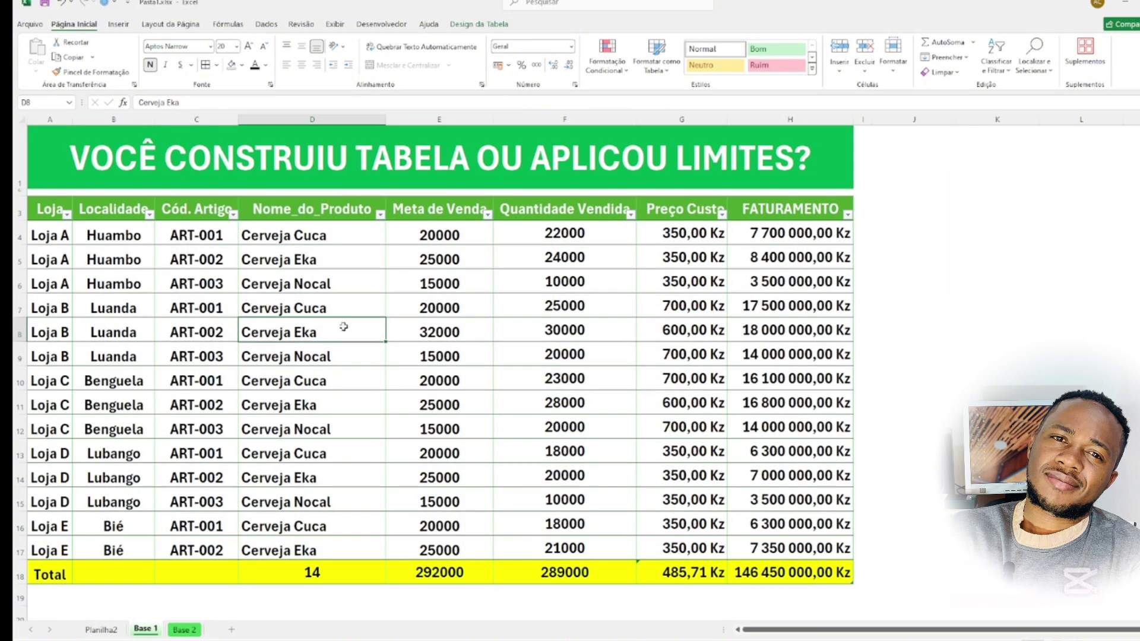
pyautogui.hotkey('ctrl', 'pagedown')
pyautogui.click(502, 330)
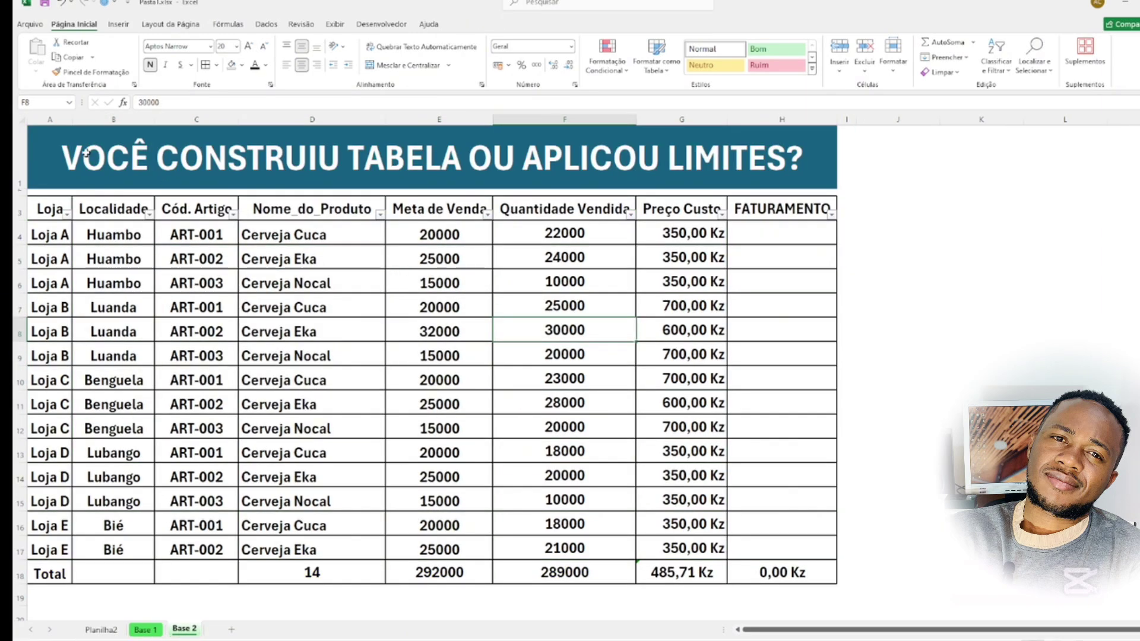
# Turn the range A3:H18 on Base 2 into a table with headers and convert that table back to a normal range.
pyautogui.click(44, 203)
pyautogui.hotkey('ctrl', 'a')
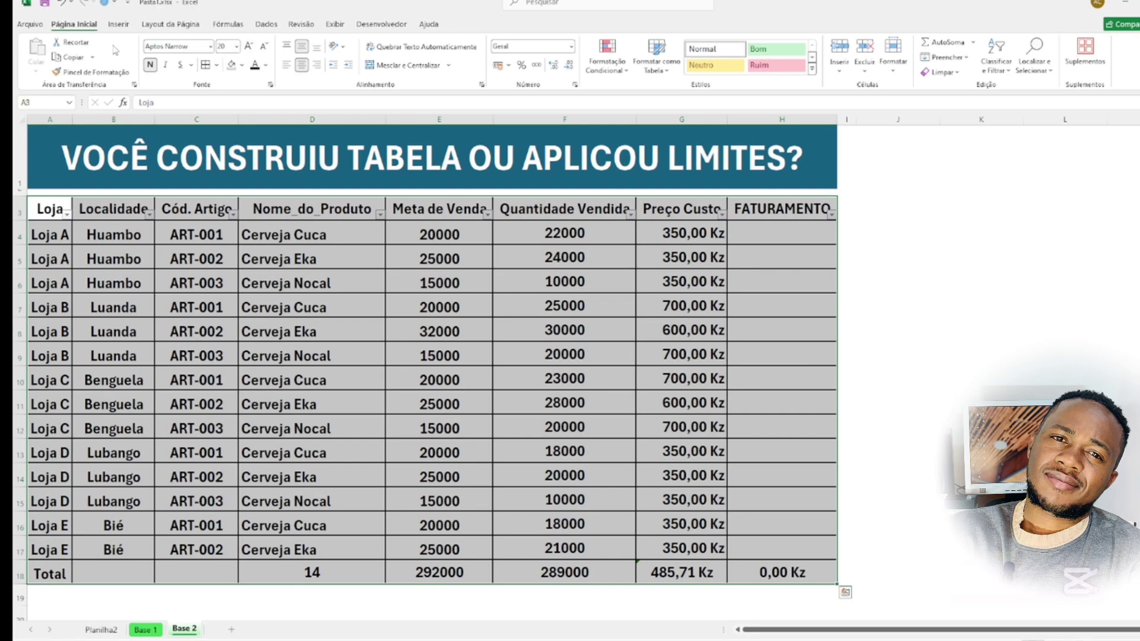
pyautogui.click(118, 24)
pyautogui.click(135, 52)
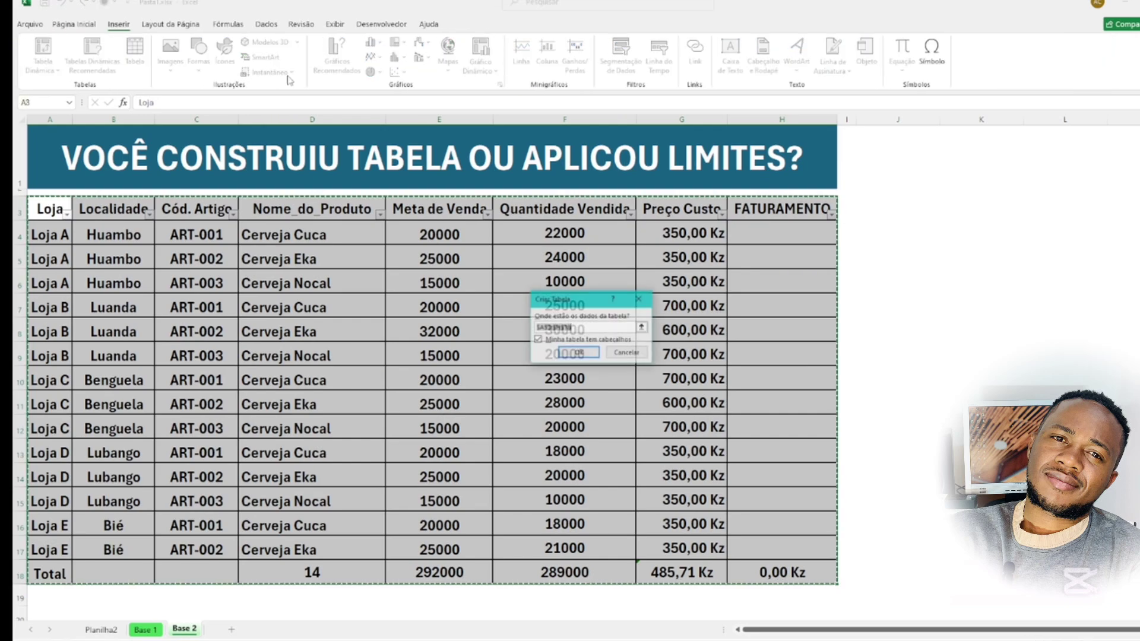
pyautogui.click(567, 353)
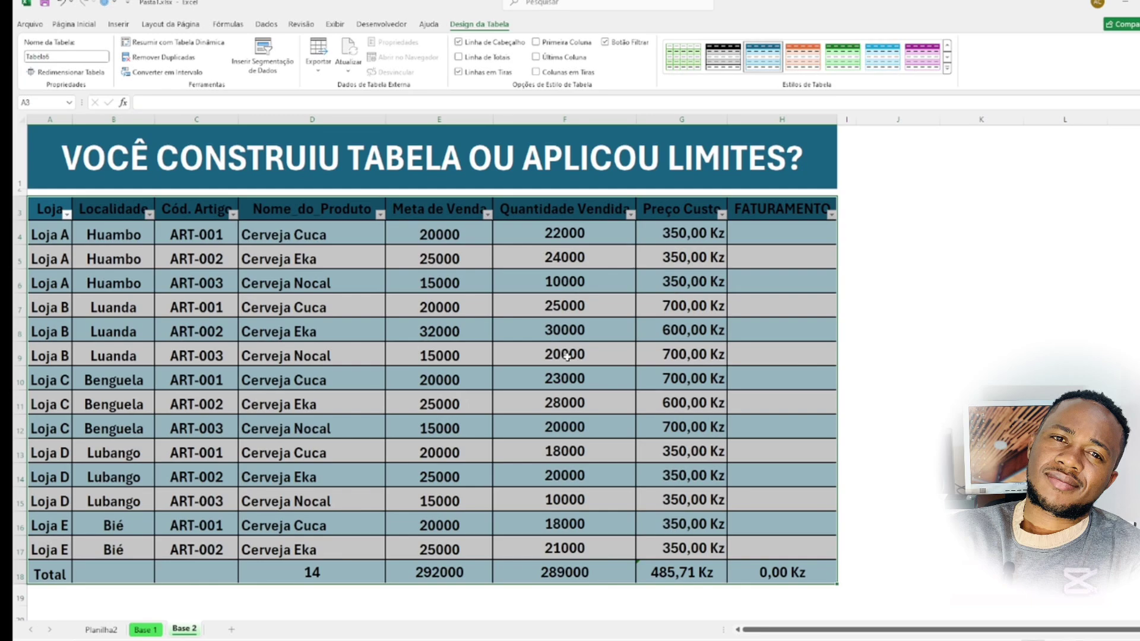
pyautogui.click(162, 72)
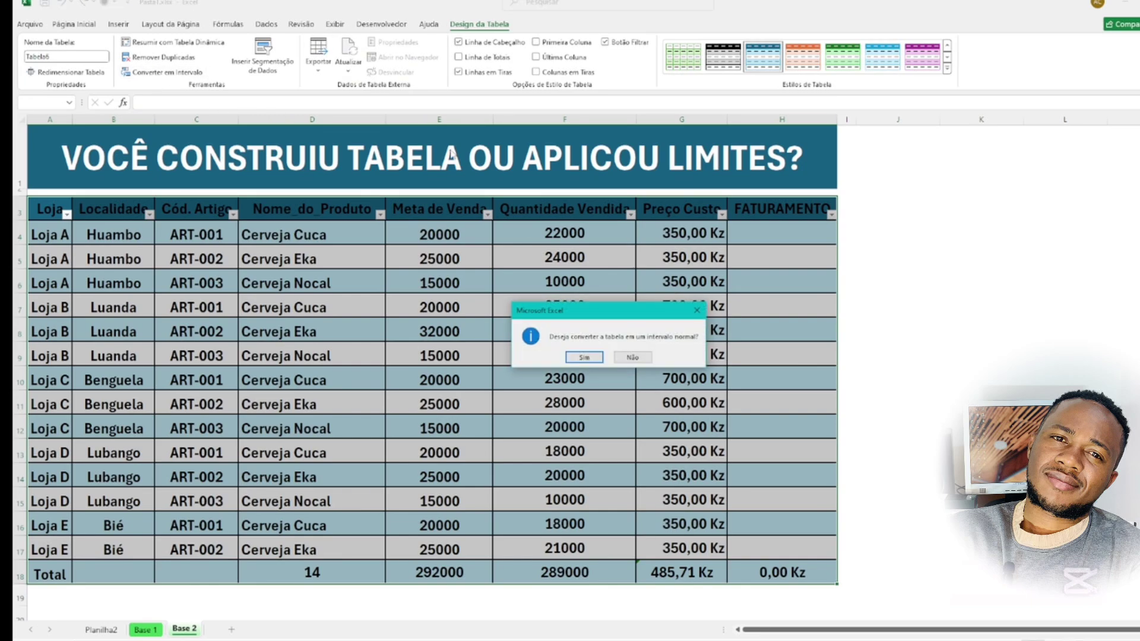
pyautogui.click(576, 358)
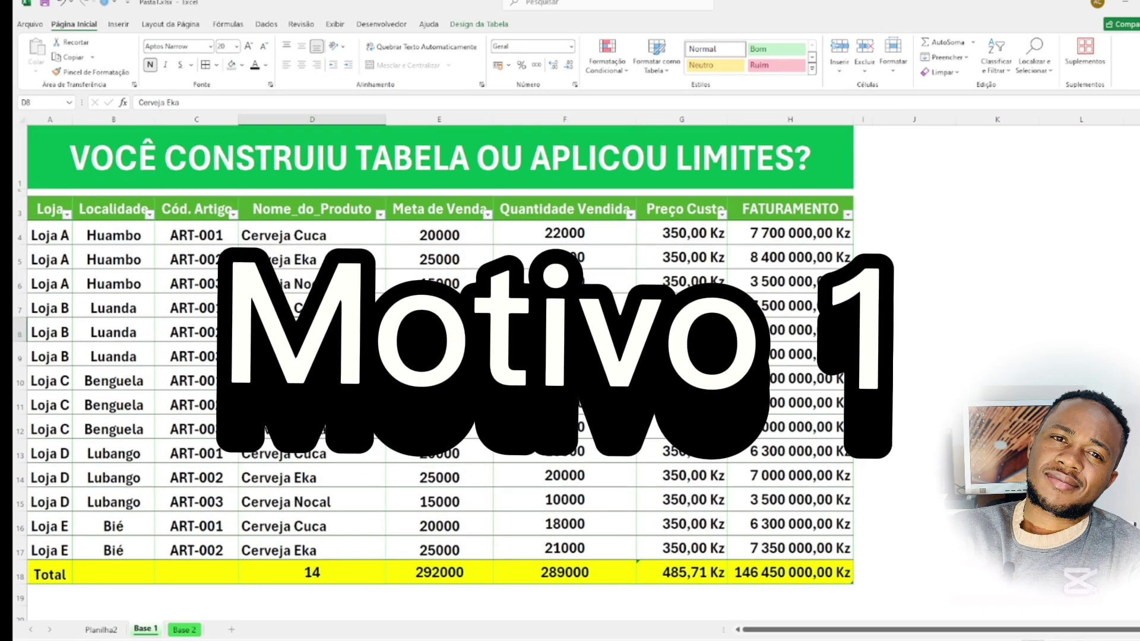
# Apply the green medium table style with banded rows to the sales table on the Base 1 sheet.
pyautogui.click(439, 429)
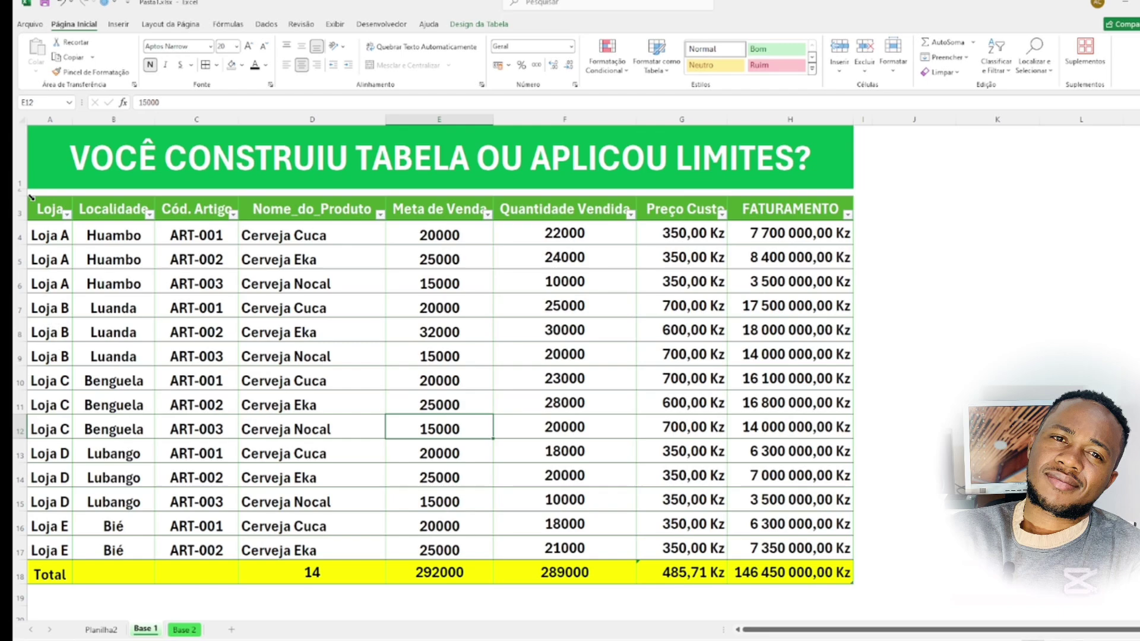
pyautogui.click(31, 197)
pyautogui.click(479, 24)
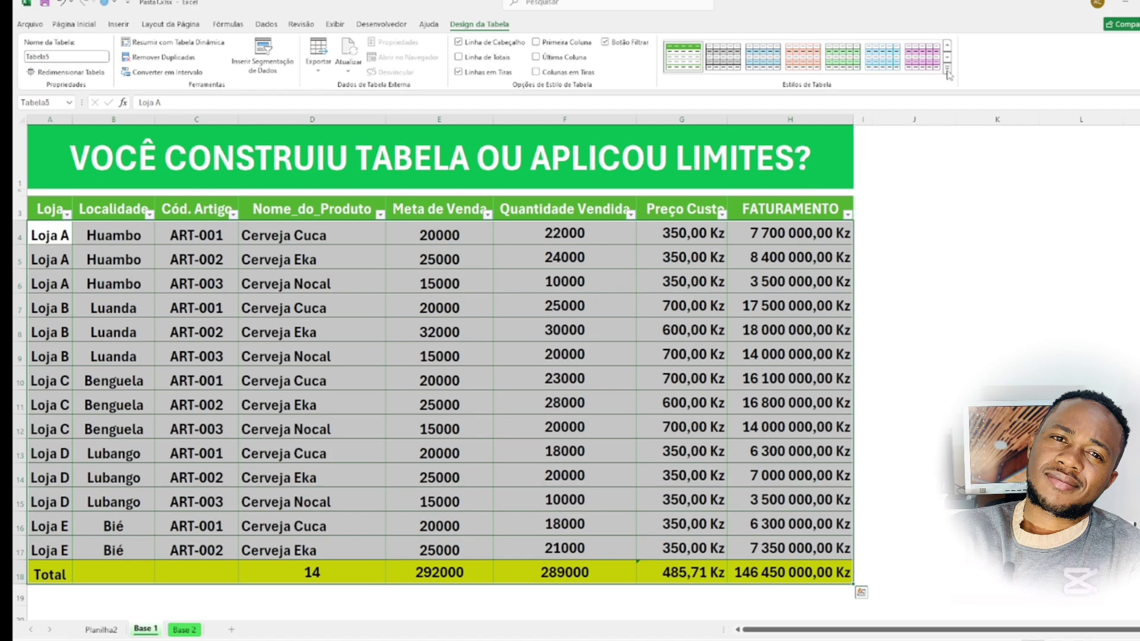
pyautogui.click(946, 69)
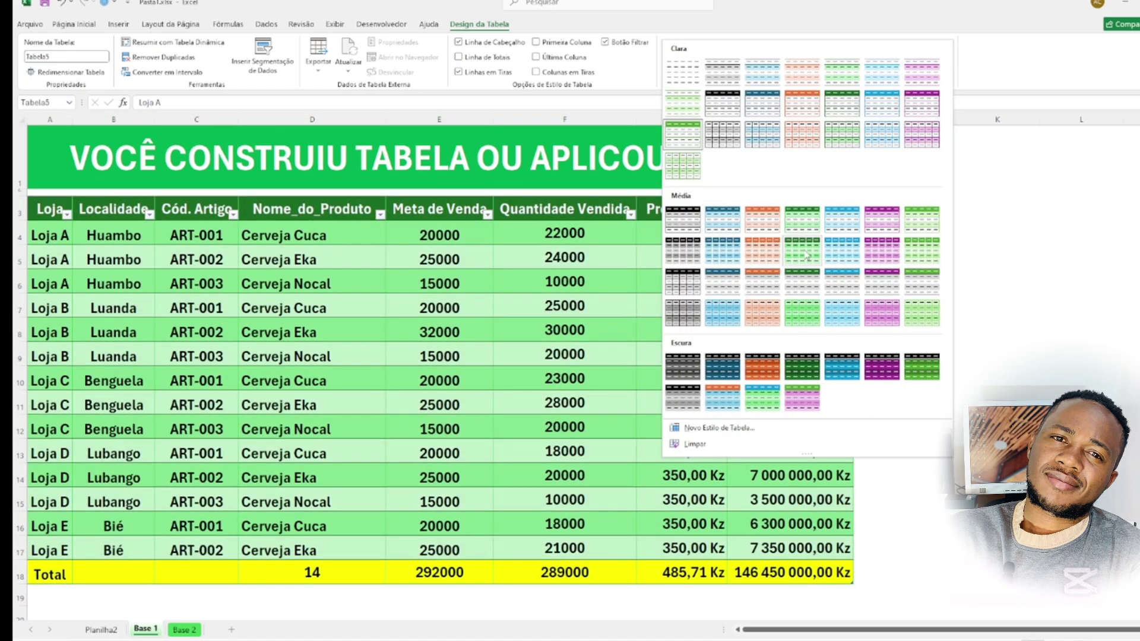
pyautogui.click(806, 255)
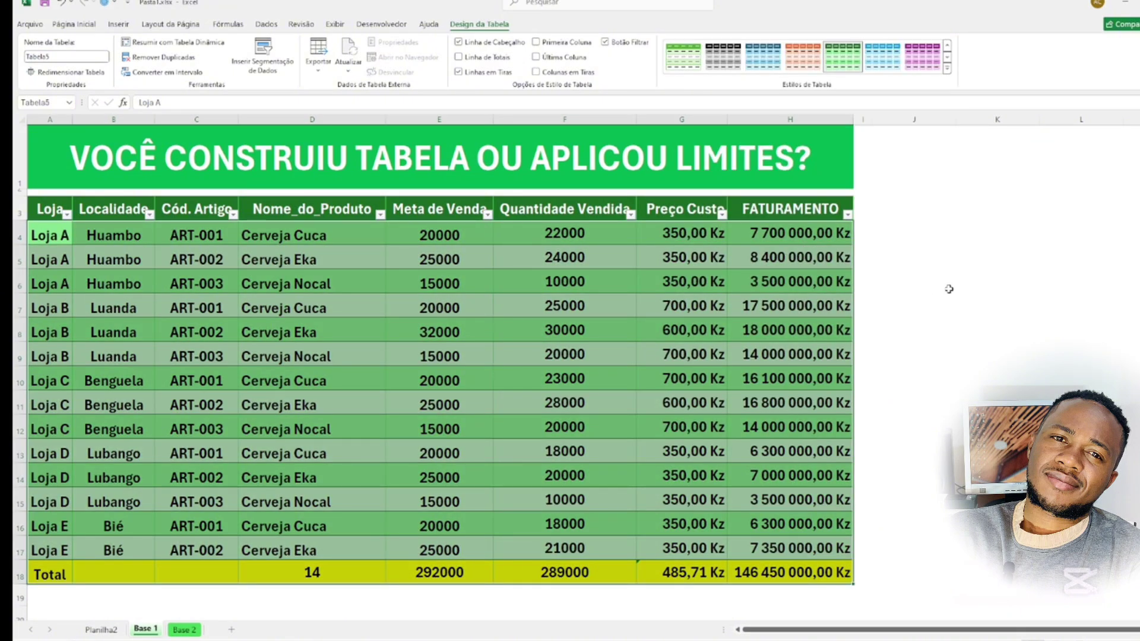
pyautogui.click(950, 261)
# Insert slicers for the Loja, Localidade and Nome_do_Produto fields of the Base 1 table.
pyautogui.click(558, 315)
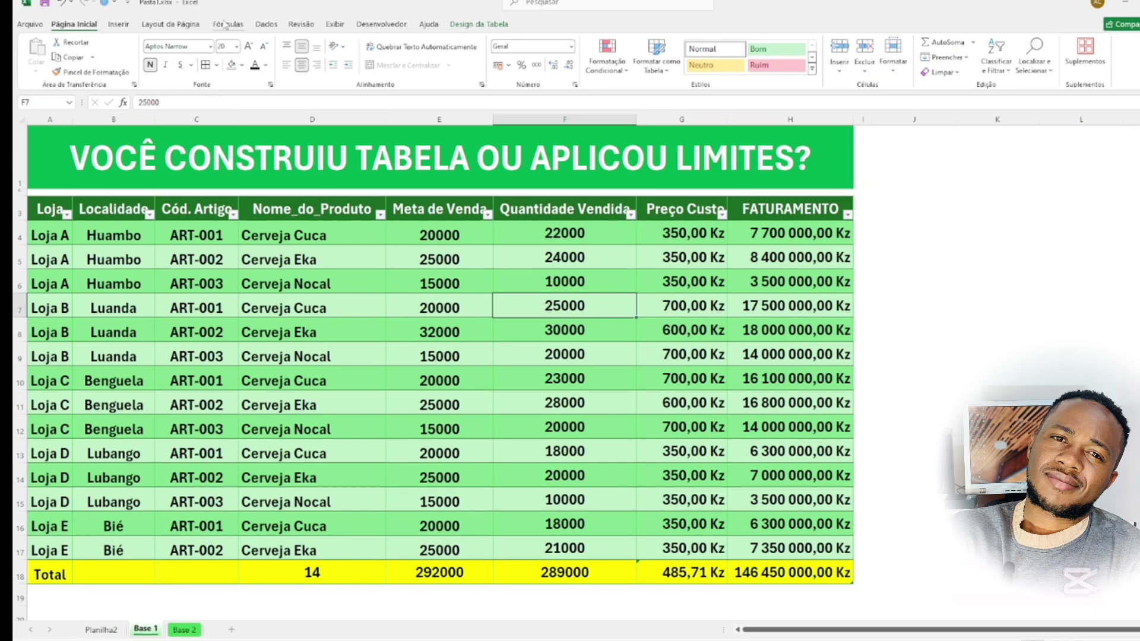
pyautogui.click(482, 25)
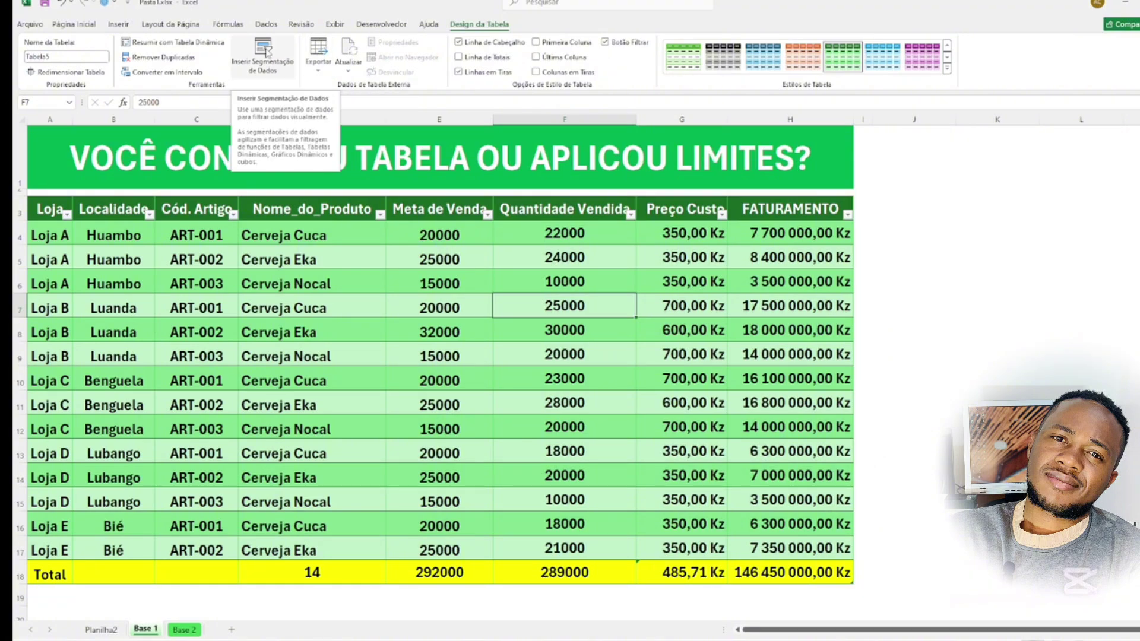
pyautogui.click(268, 51)
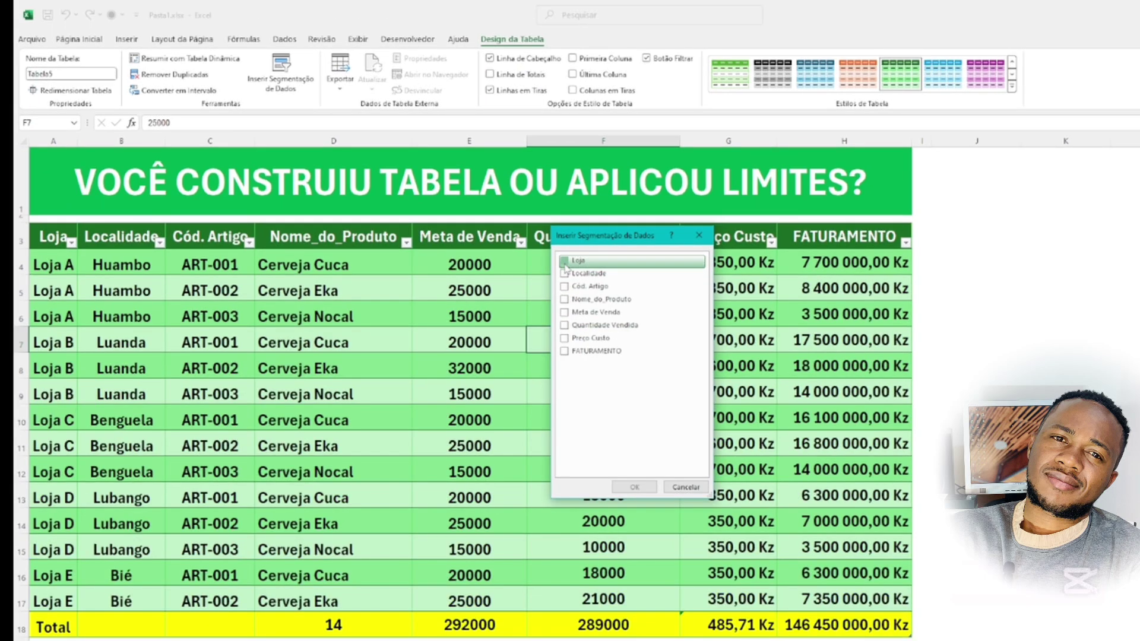
pyautogui.click(528, 231)
pyautogui.click(566, 274)
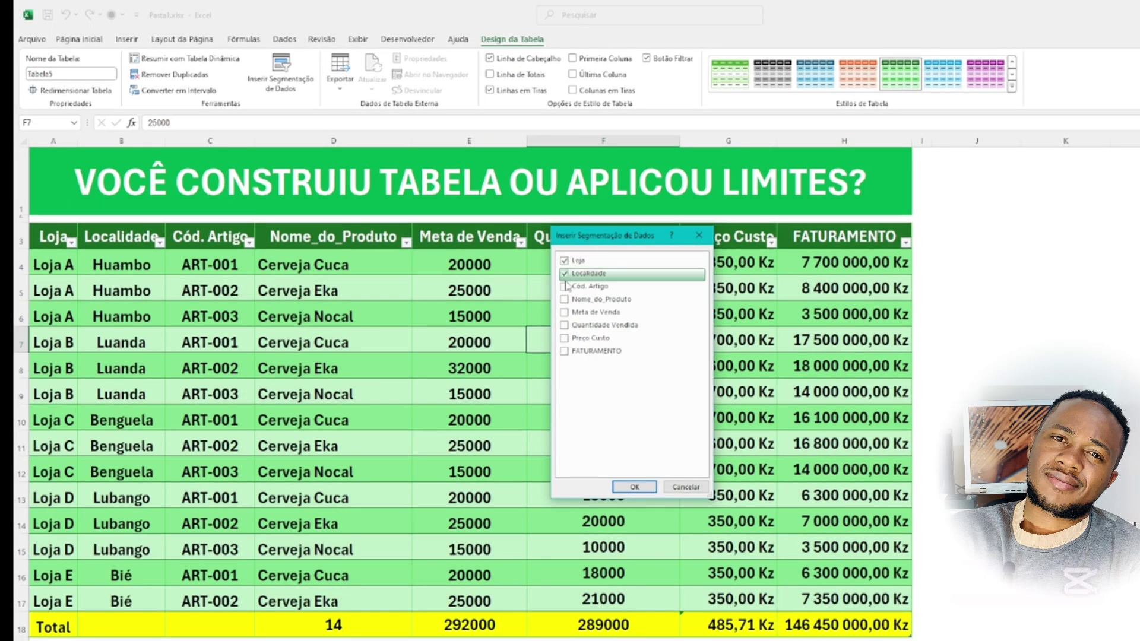
pyautogui.click(566, 299)
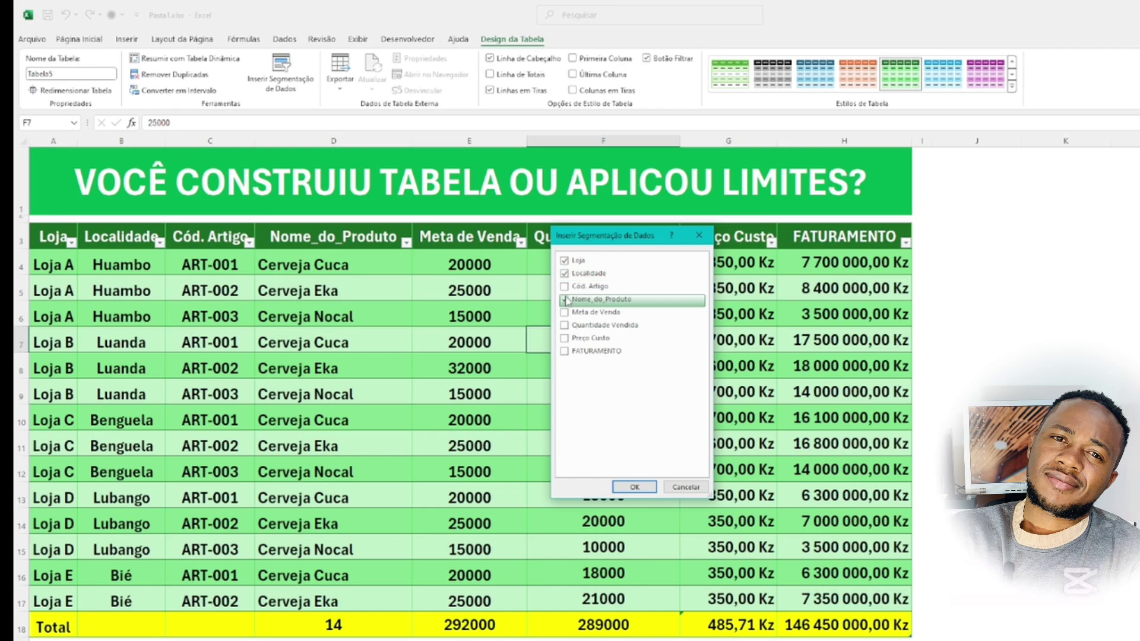
pyautogui.click(634, 487)
# Stack the Nome_do_Produto slicer above the Localidade slicer directly beside the table's FATURAMENTO column and shorten both.
pyautogui.moveTo(671, 372); pyautogui.dragTo(960, 160)
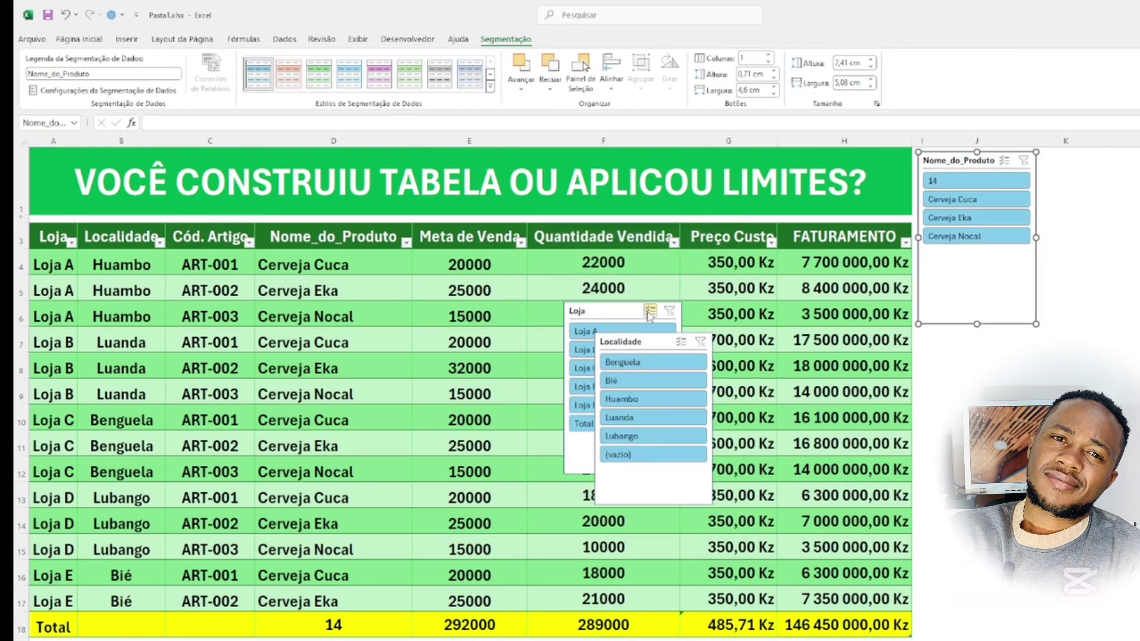
pyautogui.moveTo(654, 344); pyautogui.dragTo(975, 341)
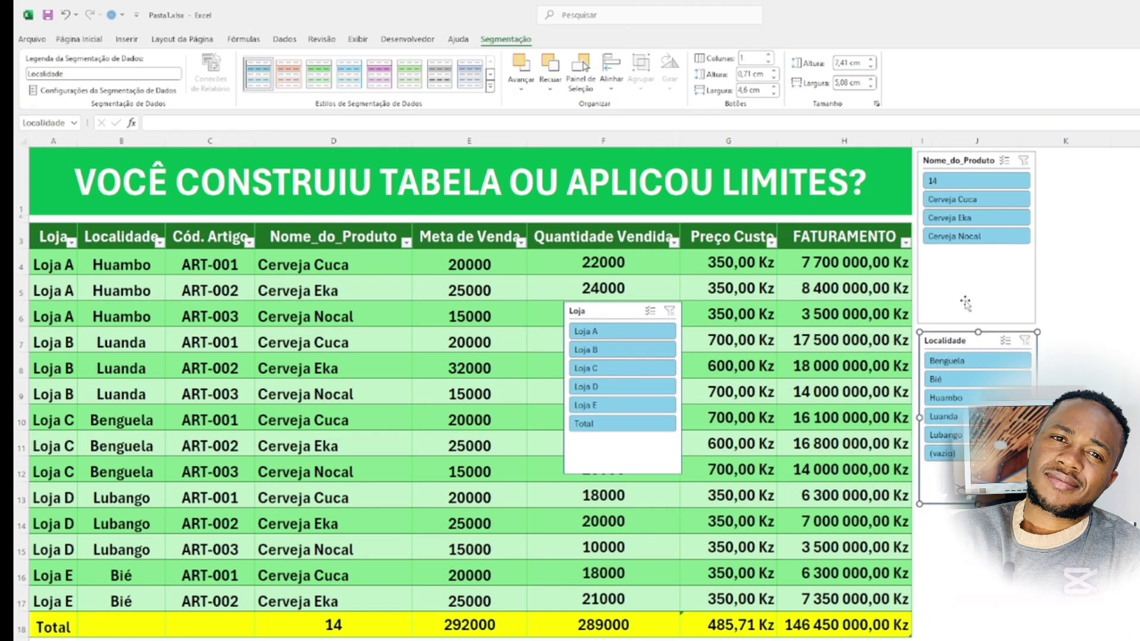
pyautogui.click(977, 314)
pyautogui.moveTo(972, 261); pyautogui.dragTo(974, 250)
pyautogui.moveTo(978, 342); pyautogui.dragTo(975, 254)
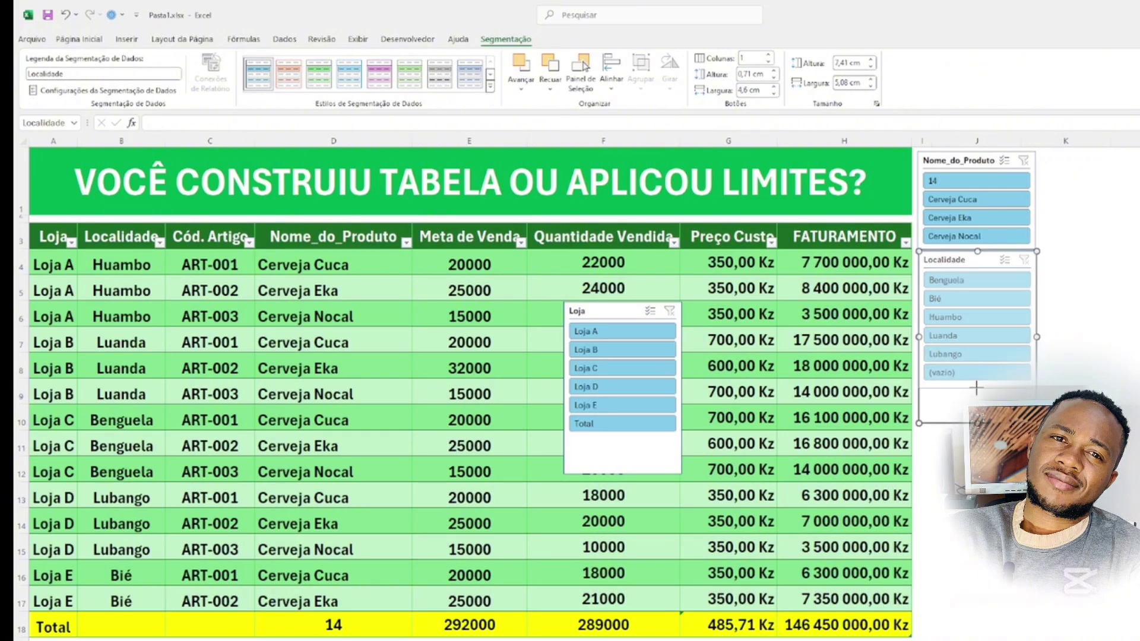
pyautogui.moveTo(976, 387); pyautogui.dragTo(976, 382)
# Place the Loja slicer directly beneath the Localidade slicer and reduce its height.
pyautogui.moveTo(608, 309); pyautogui.dragTo(964, 394)
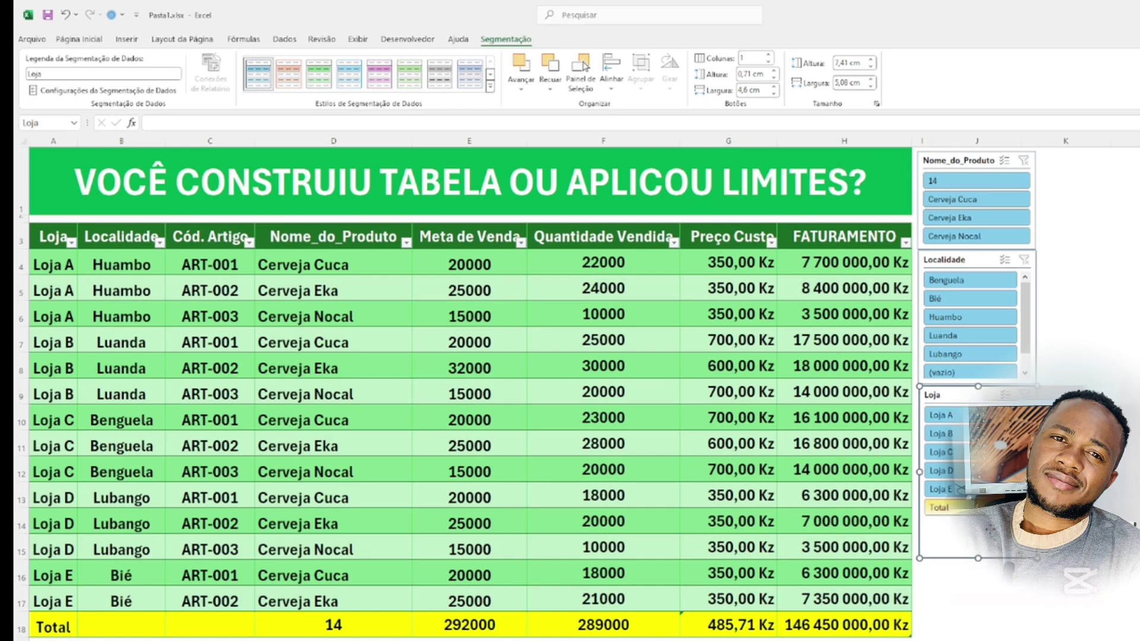
pyautogui.moveTo(978, 558); pyautogui.dragTo(970, 517)
pyautogui.click(1056, 394)
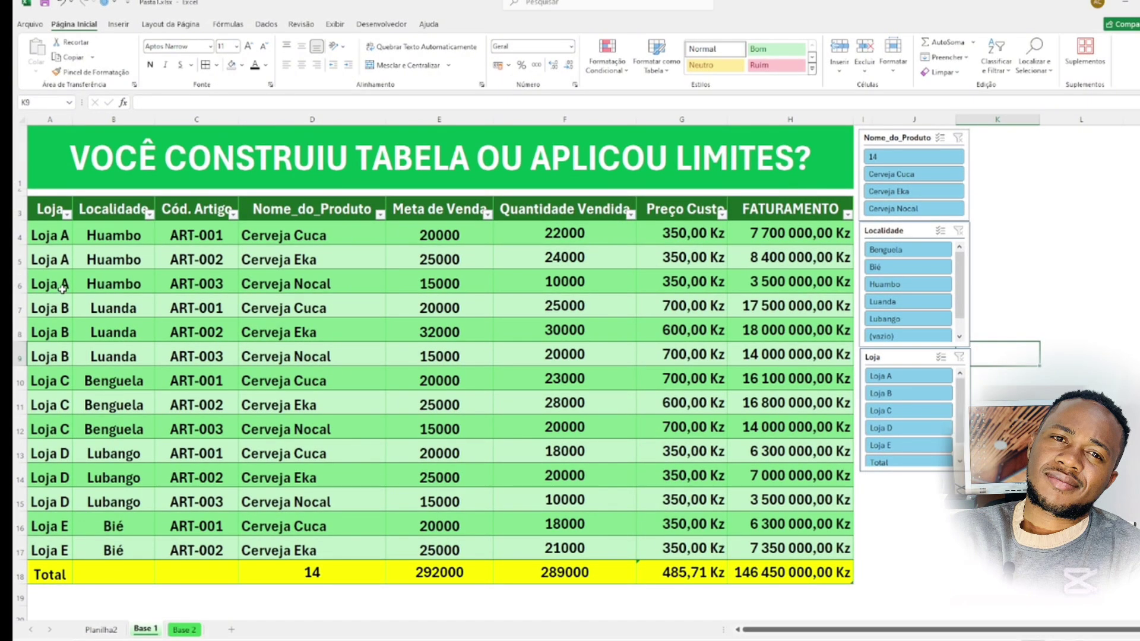
# Filter the Localidade column of the Base 1 table to show only Huambo.
pyautogui.click(150, 215)
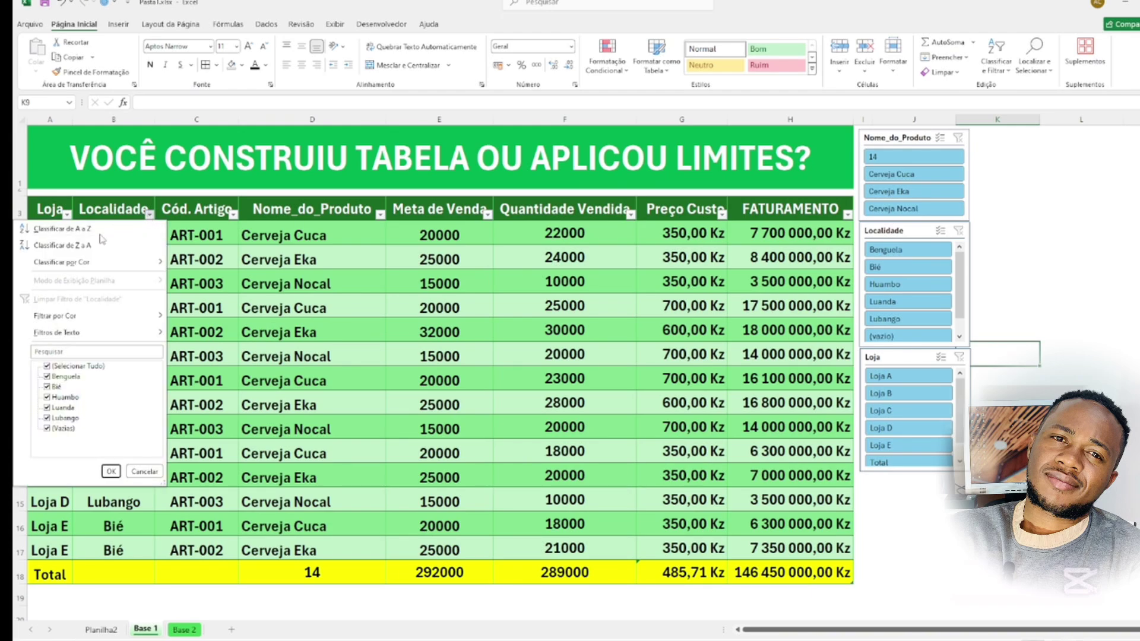
pyautogui.click(48, 367)
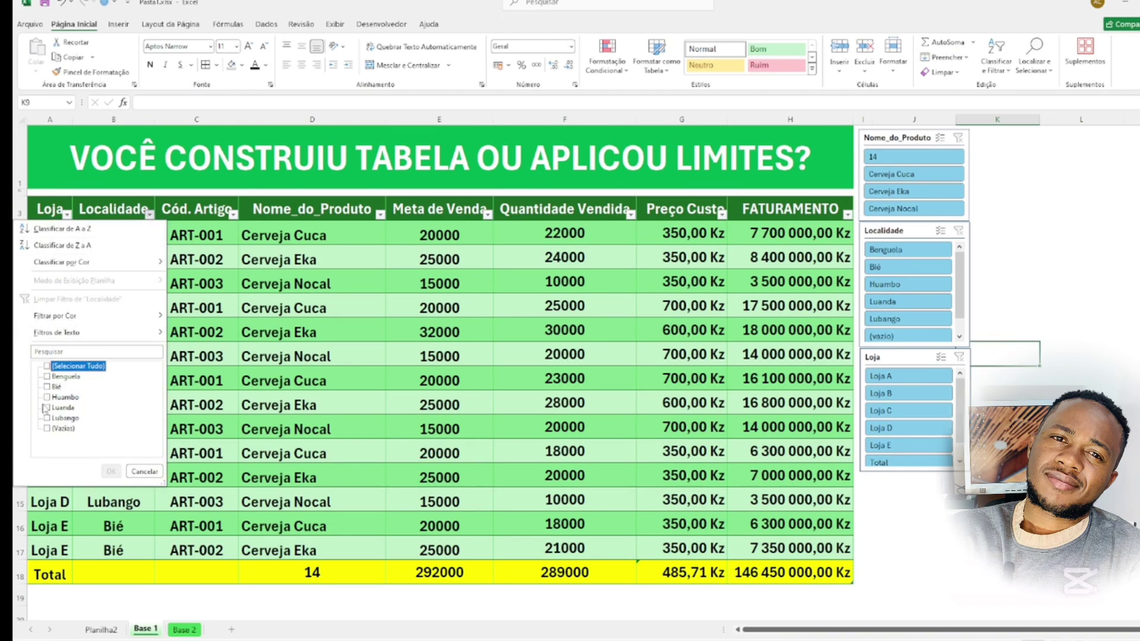
pyautogui.click(47, 397)
pyautogui.click(109, 471)
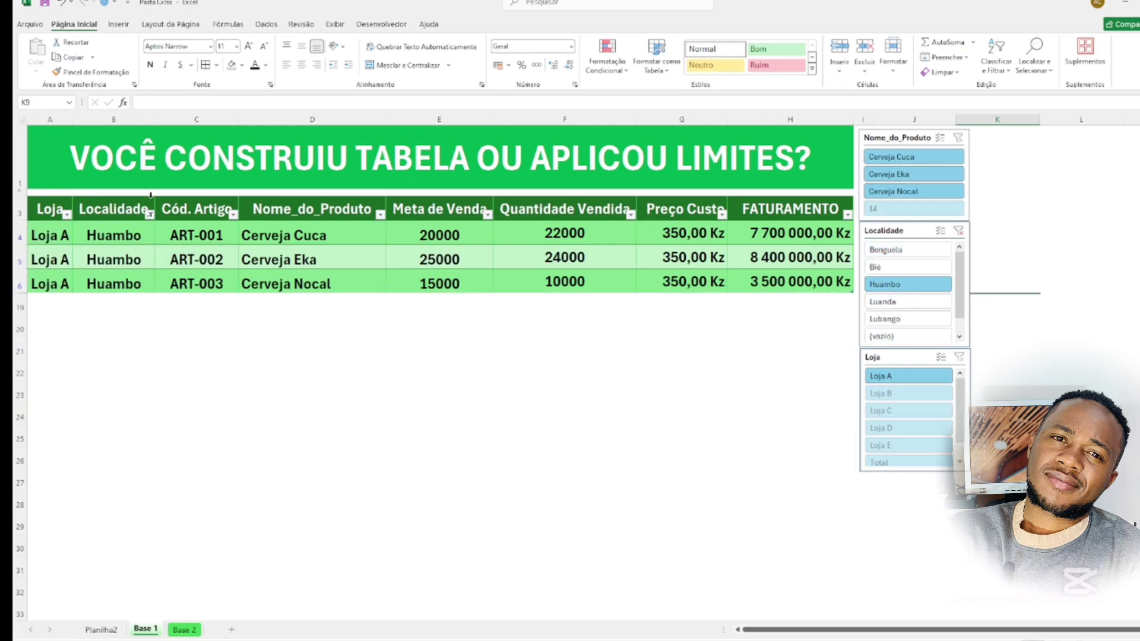
# Reselect every value in the Localidade column filter so that all table rows are included again.
pyautogui.click(144, 221)
pyautogui.click(149, 213)
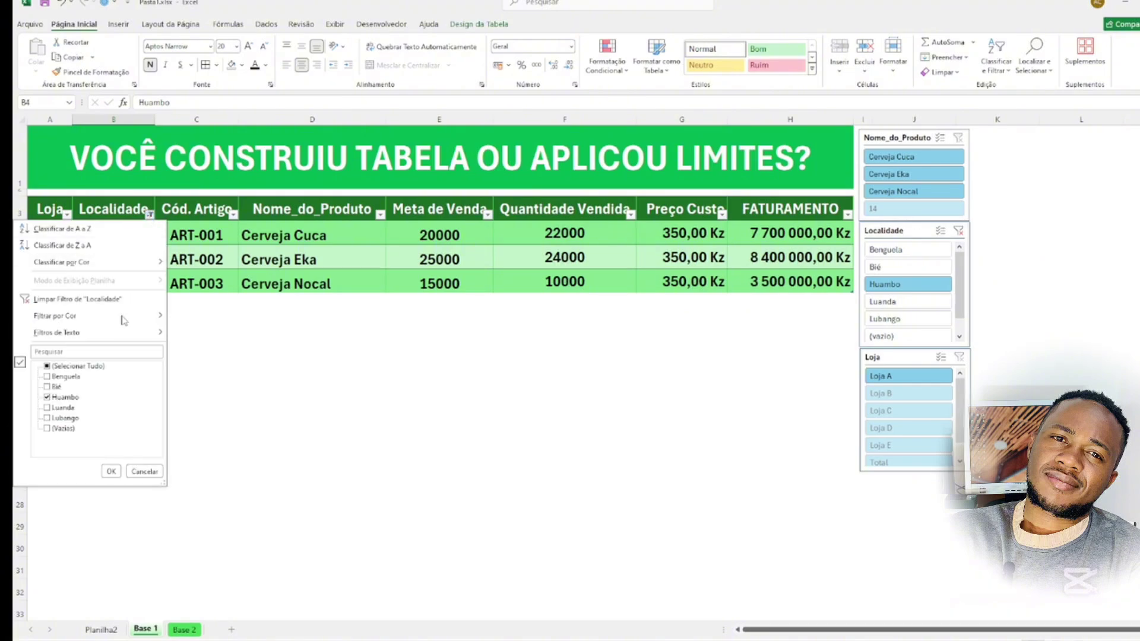
pyautogui.click(48, 367)
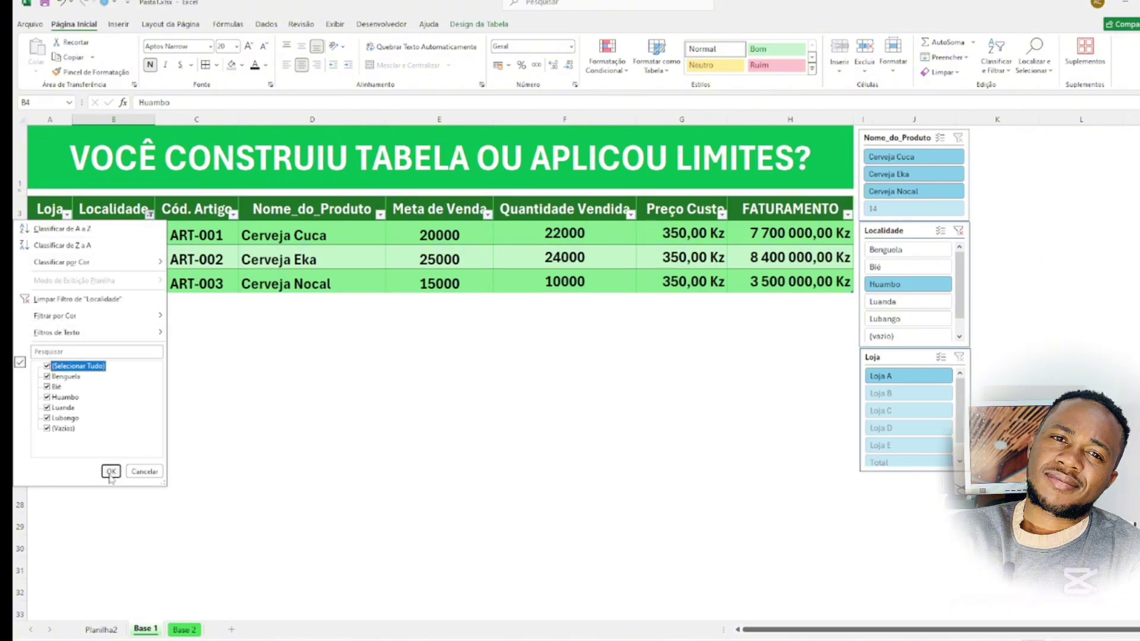
pyautogui.click(111, 471)
# Hide the filter buttons in the header row of the Base 1 table.
pyautogui.click(317, 335)
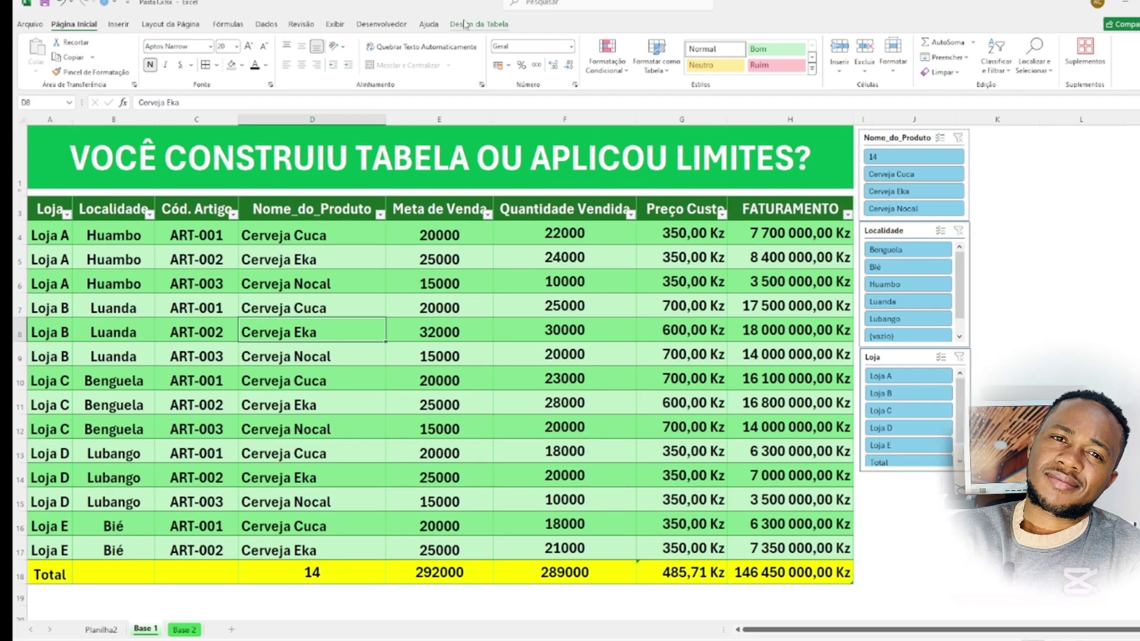
pyautogui.click(996, 60)
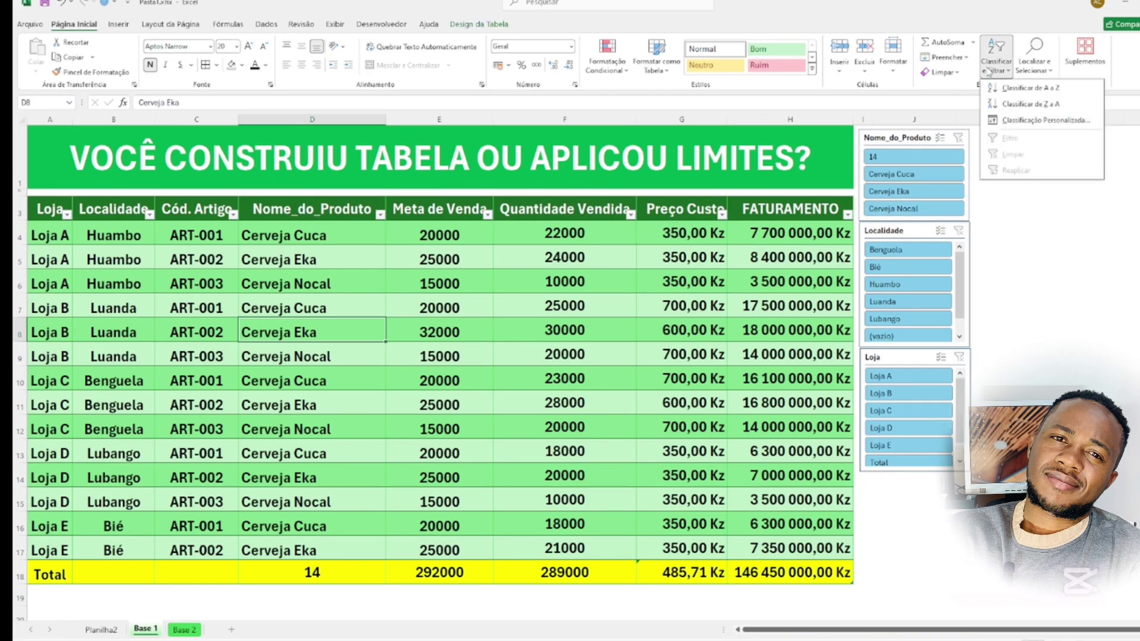
pyautogui.click(480, 23)
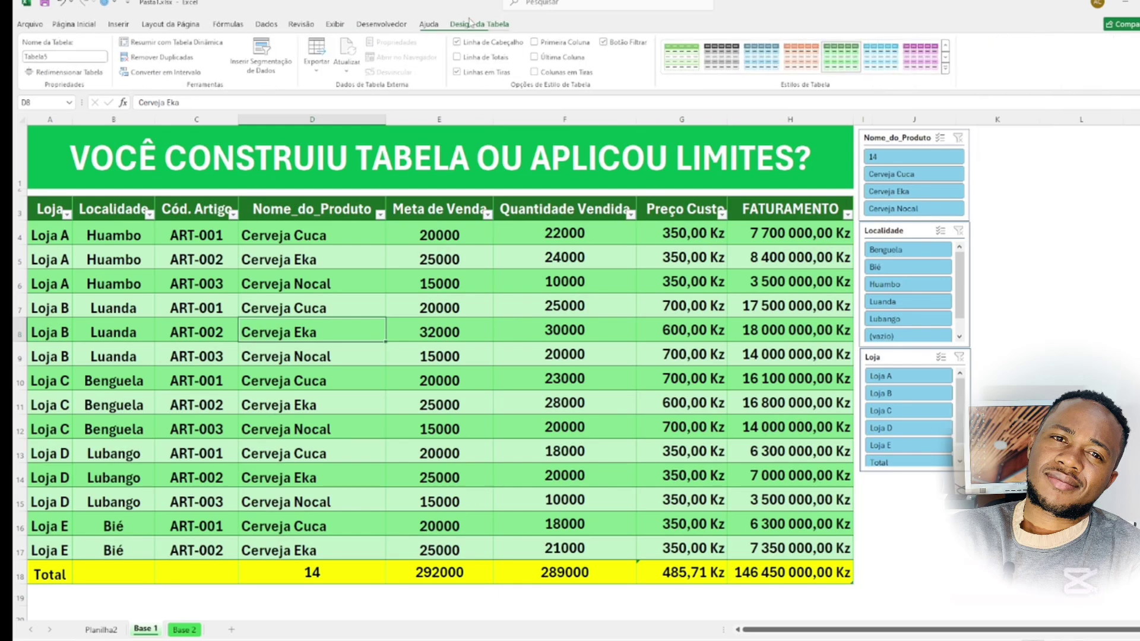
pyautogui.click(605, 42)
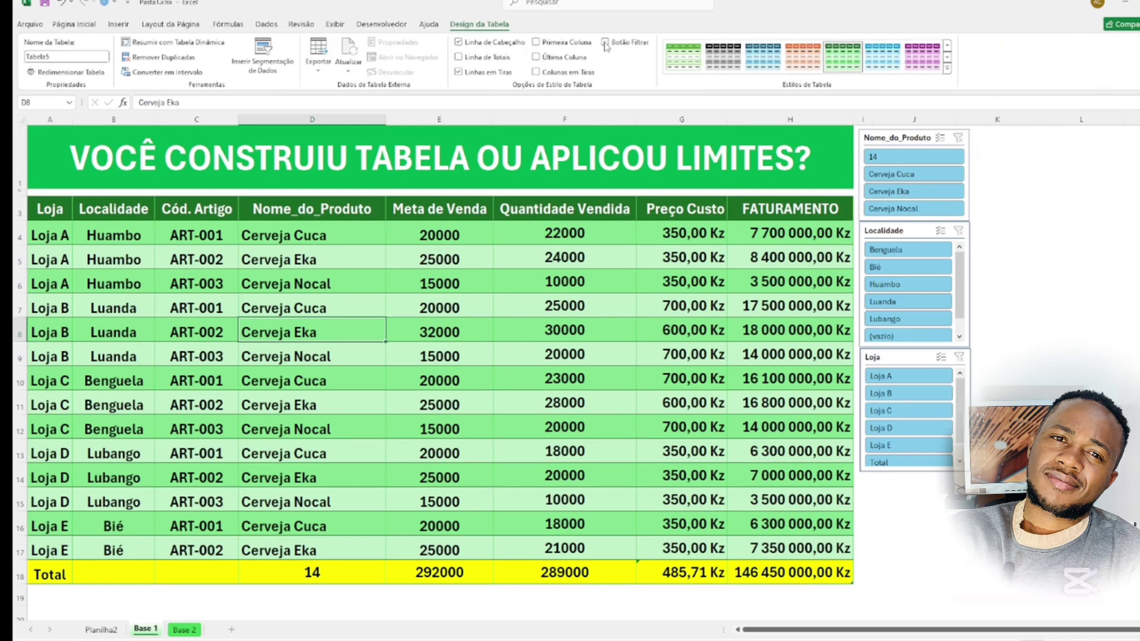
pyautogui.click(1081, 281)
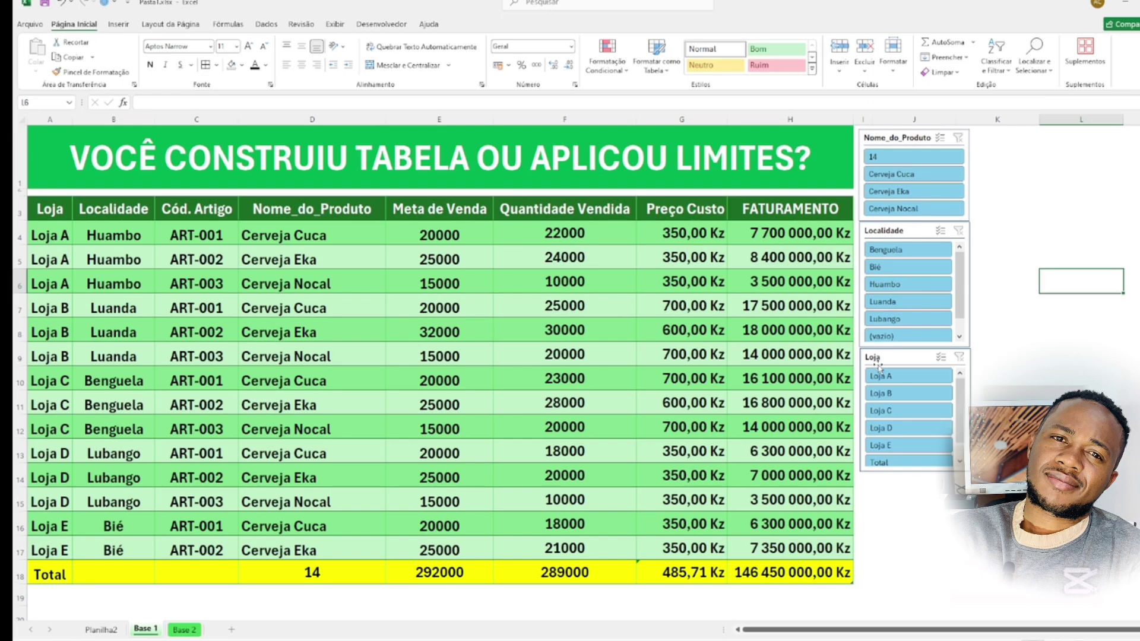
pyautogui.click(1003, 305)
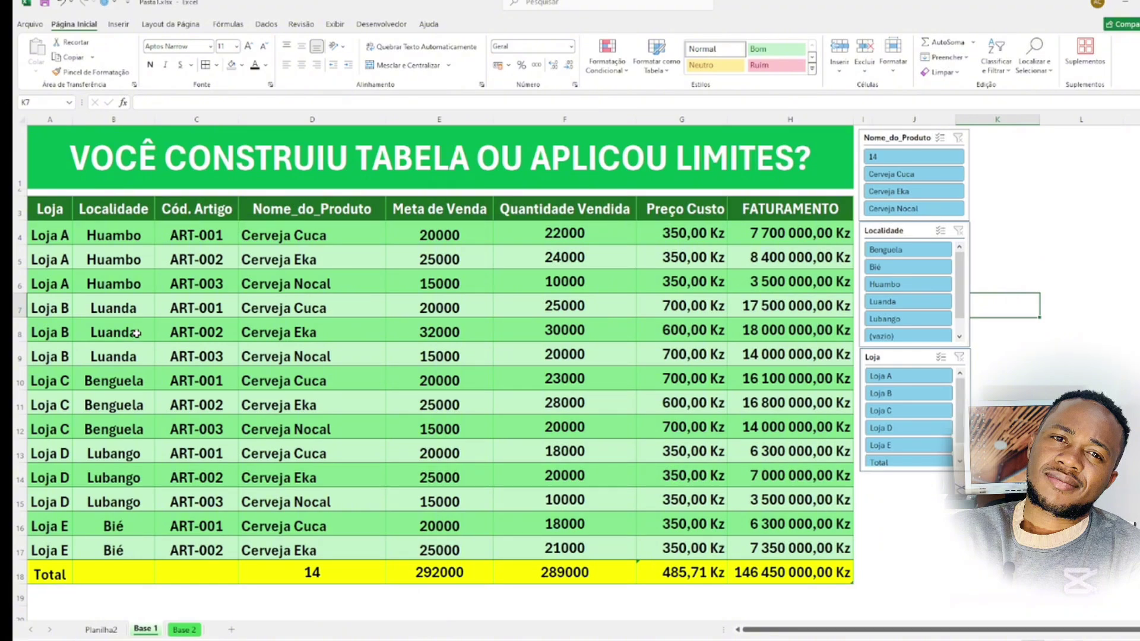
# Set the font colour of the three Loja A rows in the table to yellow.
pyautogui.click(127, 308)
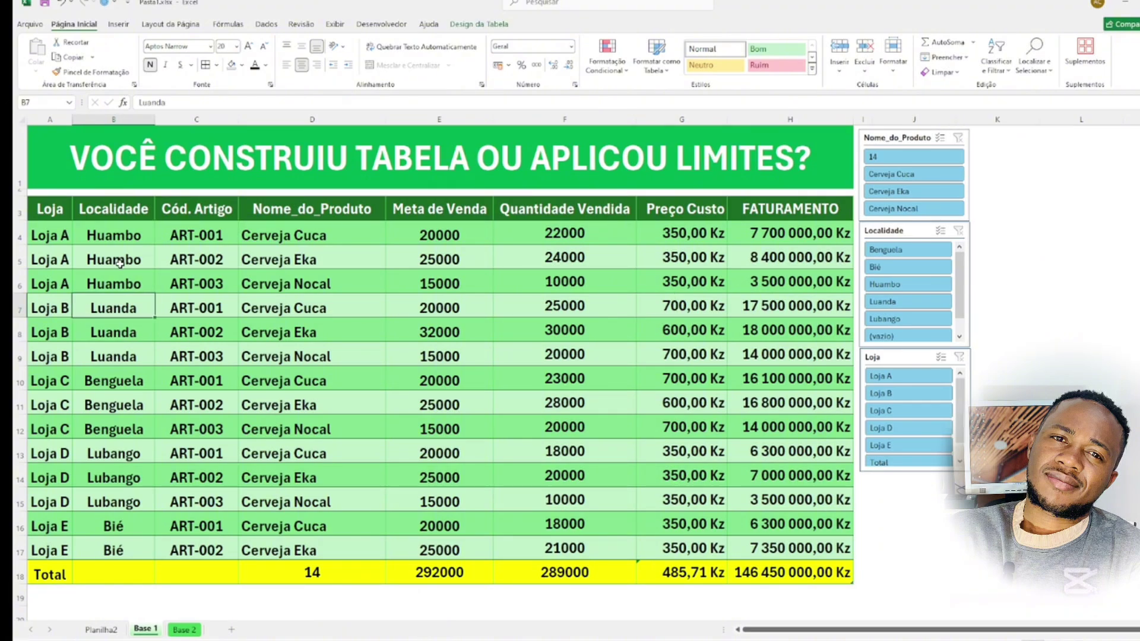
pyautogui.click(42, 238)
pyautogui.moveTo(43, 238); pyautogui.dragTo(813, 288)
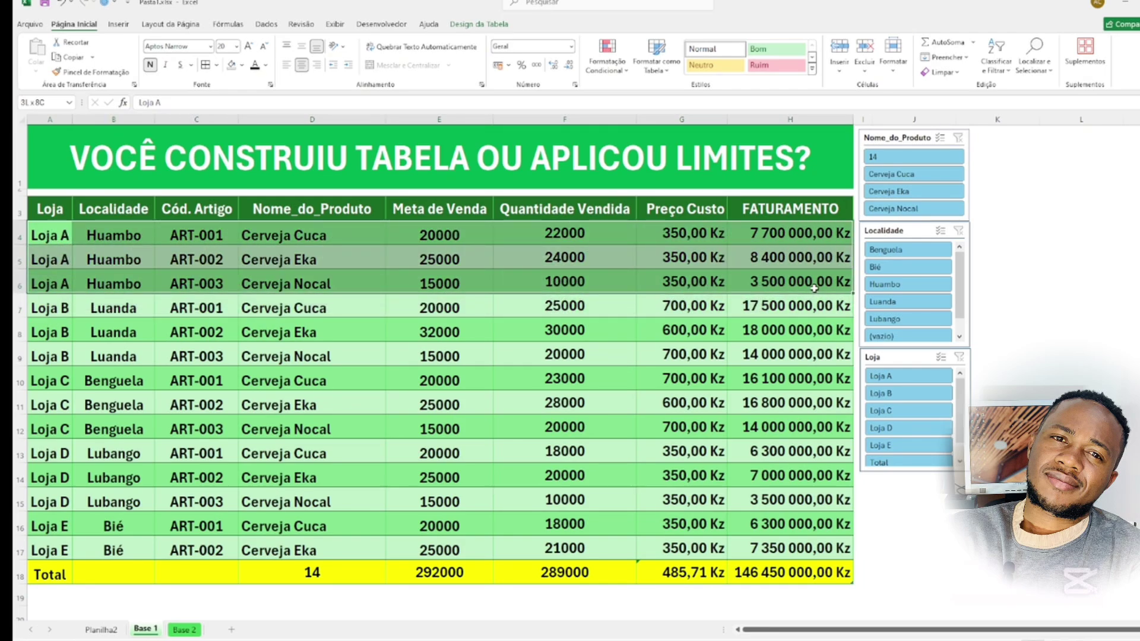
pyautogui.click(265, 65)
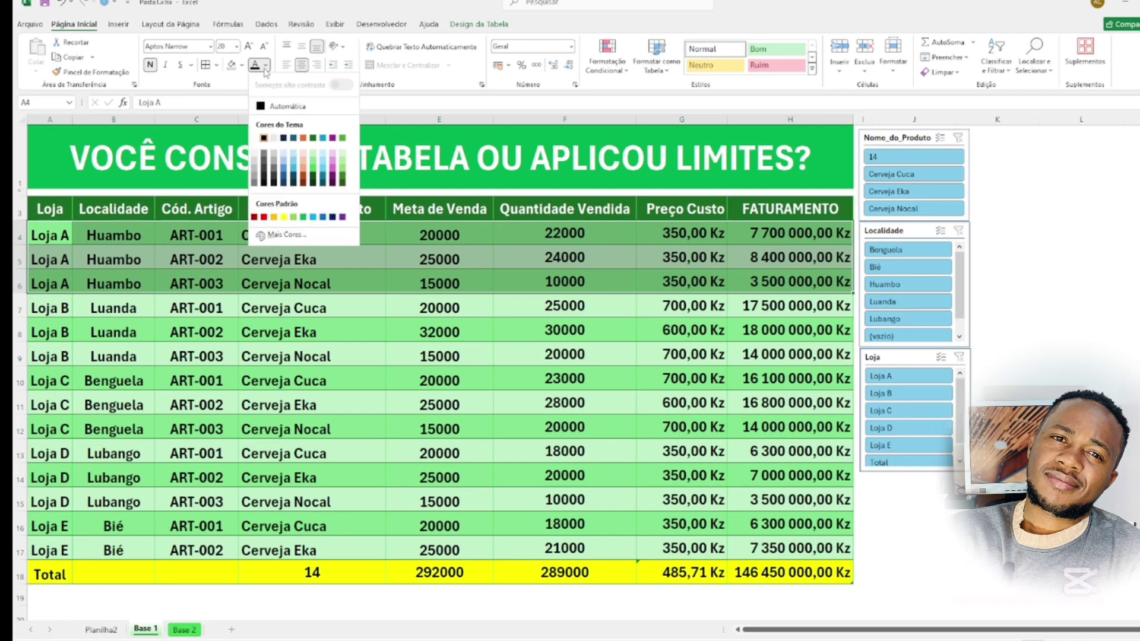
pyautogui.click(284, 216)
pyautogui.click(324, 315)
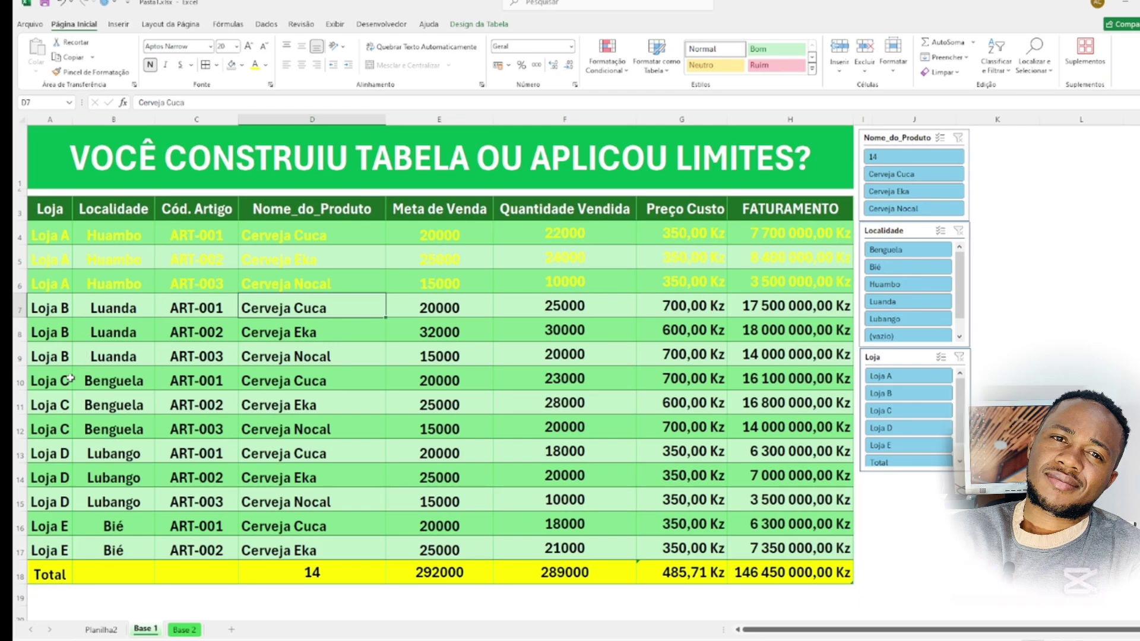
# Set the font colour of the three Loja C rows to dark red.
pyautogui.moveTo(46, 382); pyautogui.dragTo(811, 419)
pyautogui.click(266, 65)
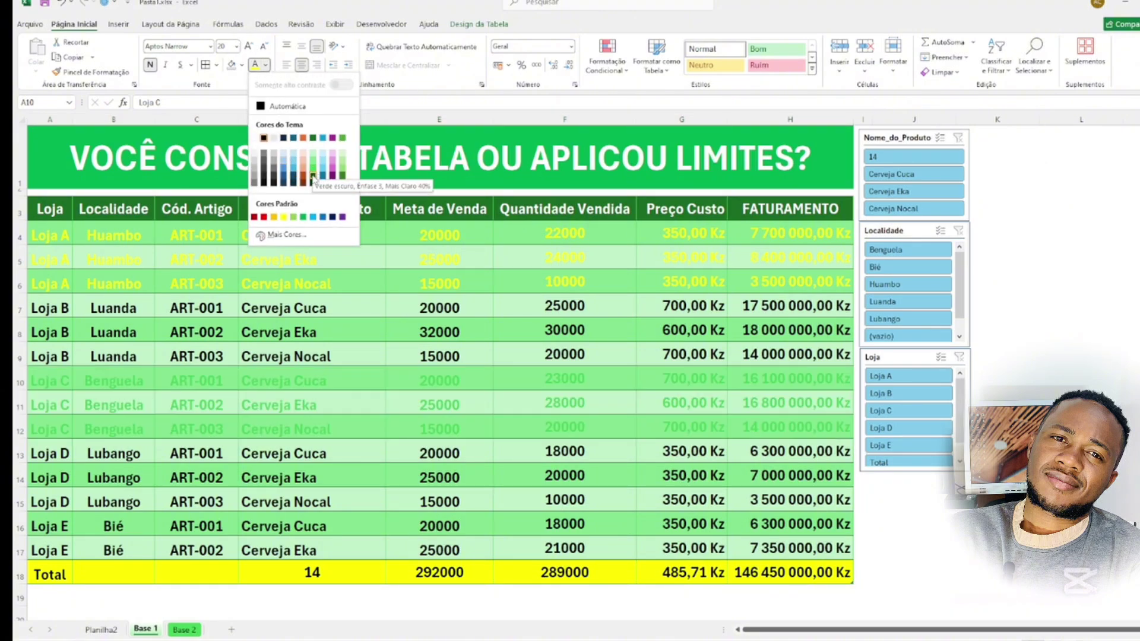
pyautogui.click(254, 217)
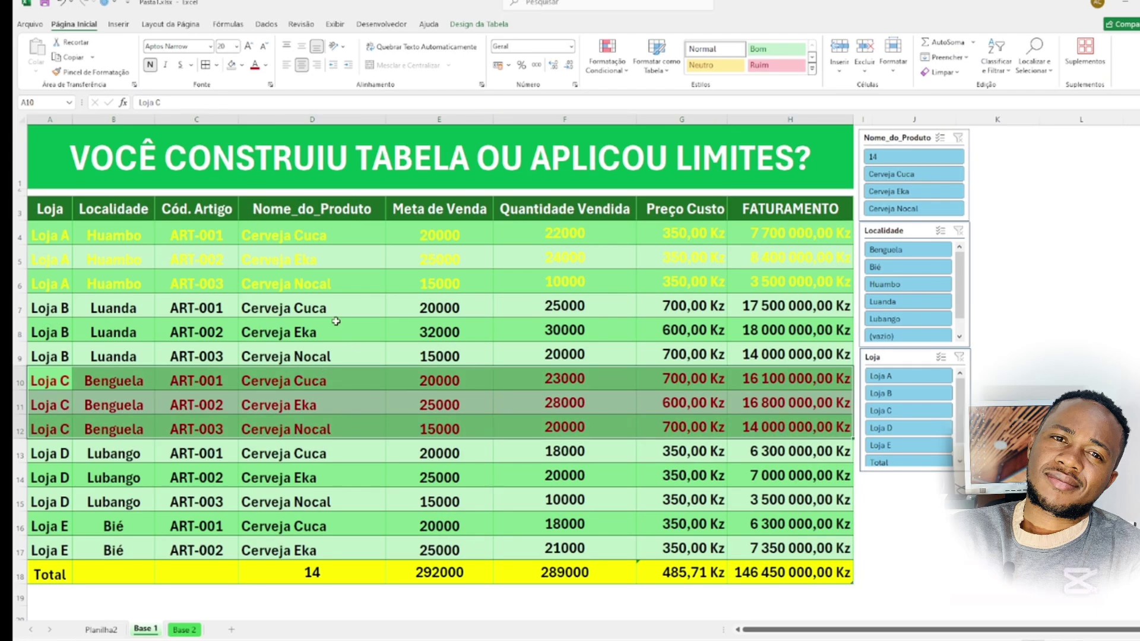
# Fill the three Loja D rows of the table with a light orange theme colour.
pyautogui.moveTo(48, 457); pyautogui.dragTo(781, 504)
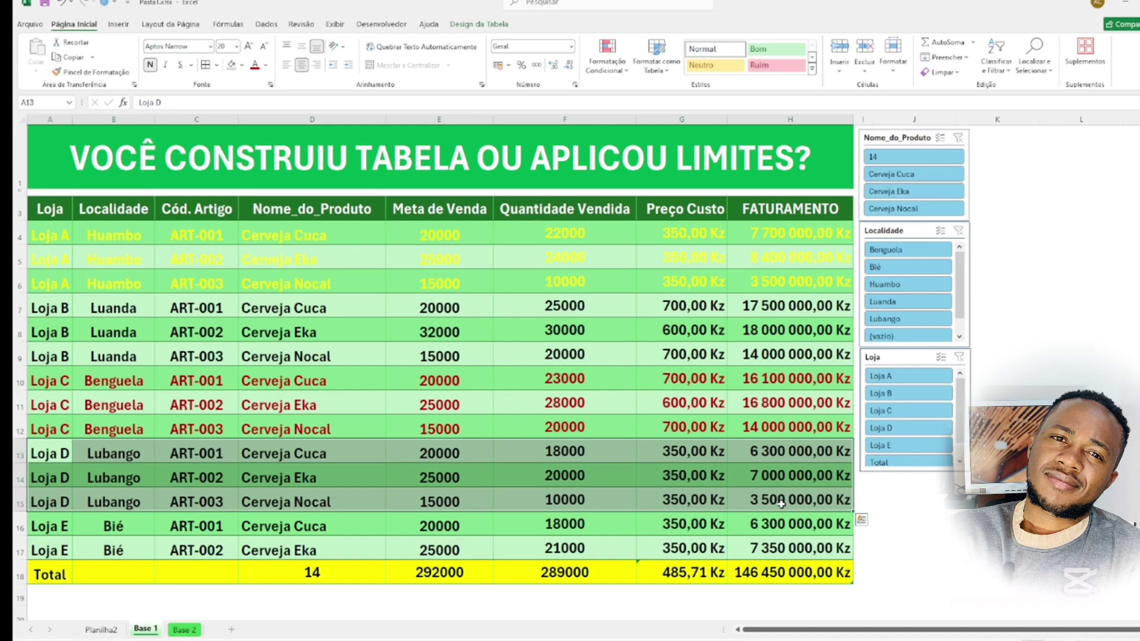
pyautogui.click(242, 65)
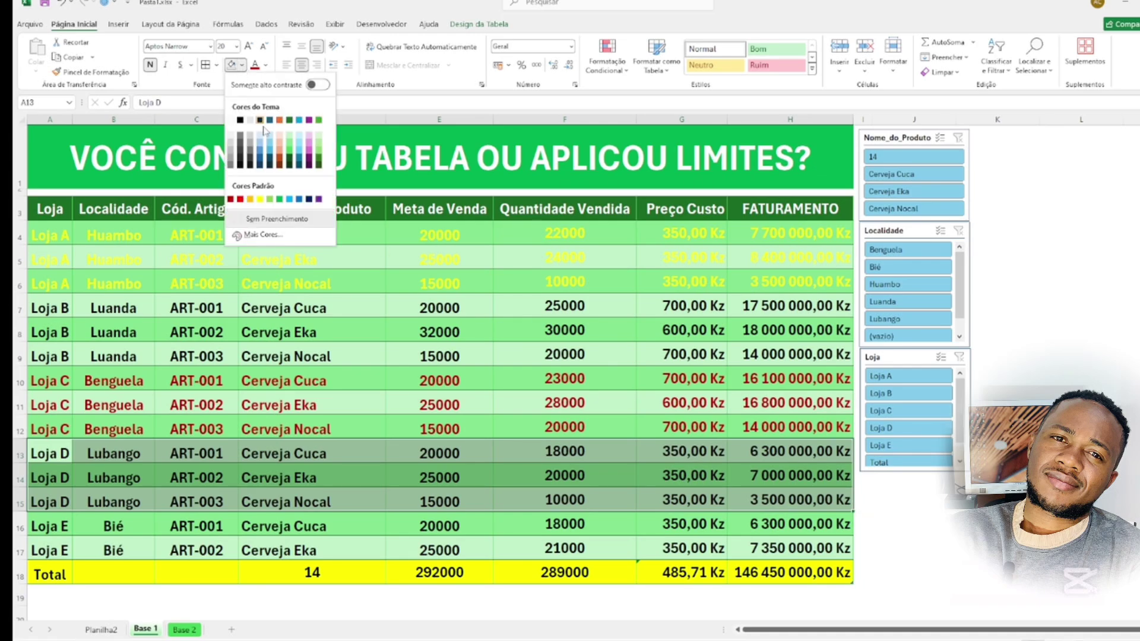
pyautogui.click(282, 159)
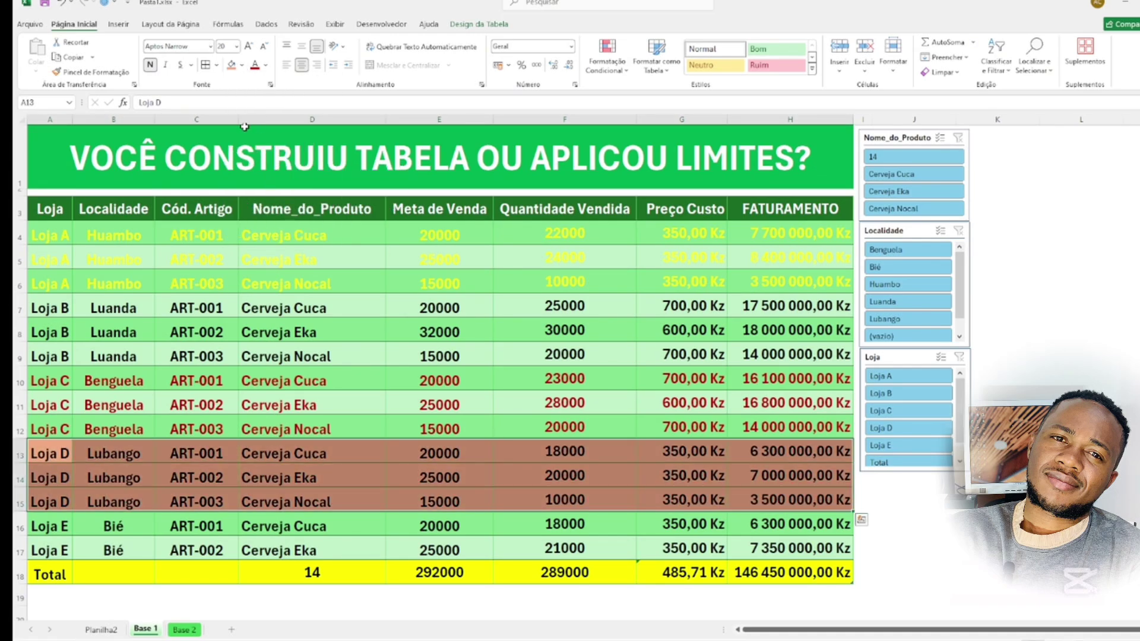
pyautogui.click(416, 399)
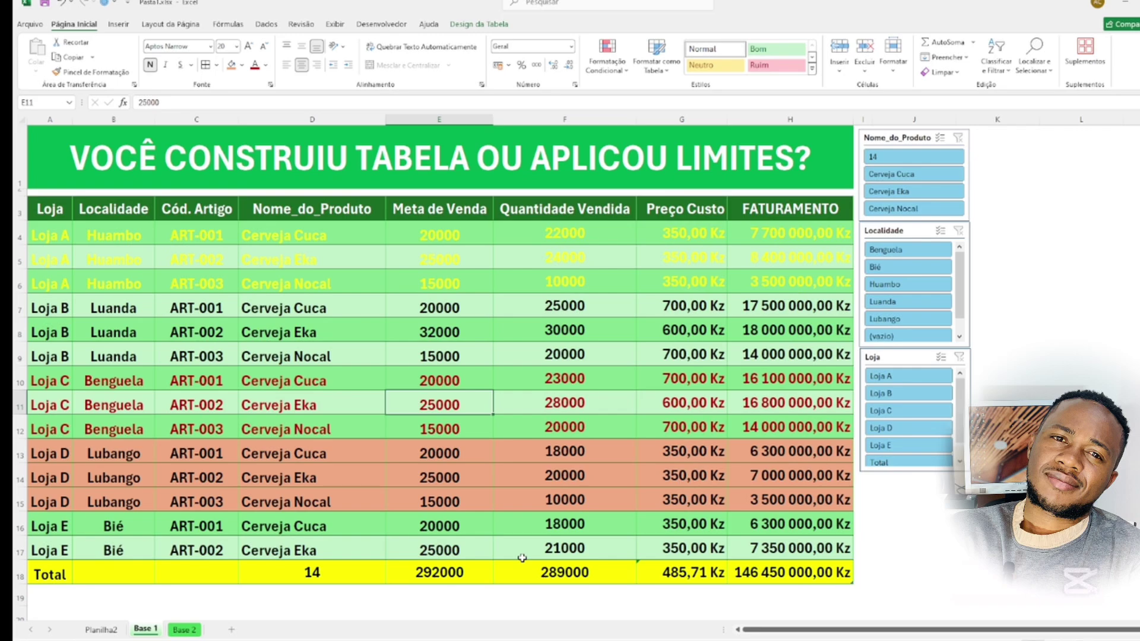
# Undo the font and fill colour changes made to the Loja A, Loja C and Loja D rows.
pyautogui.hotkey('ctrl', 'z')
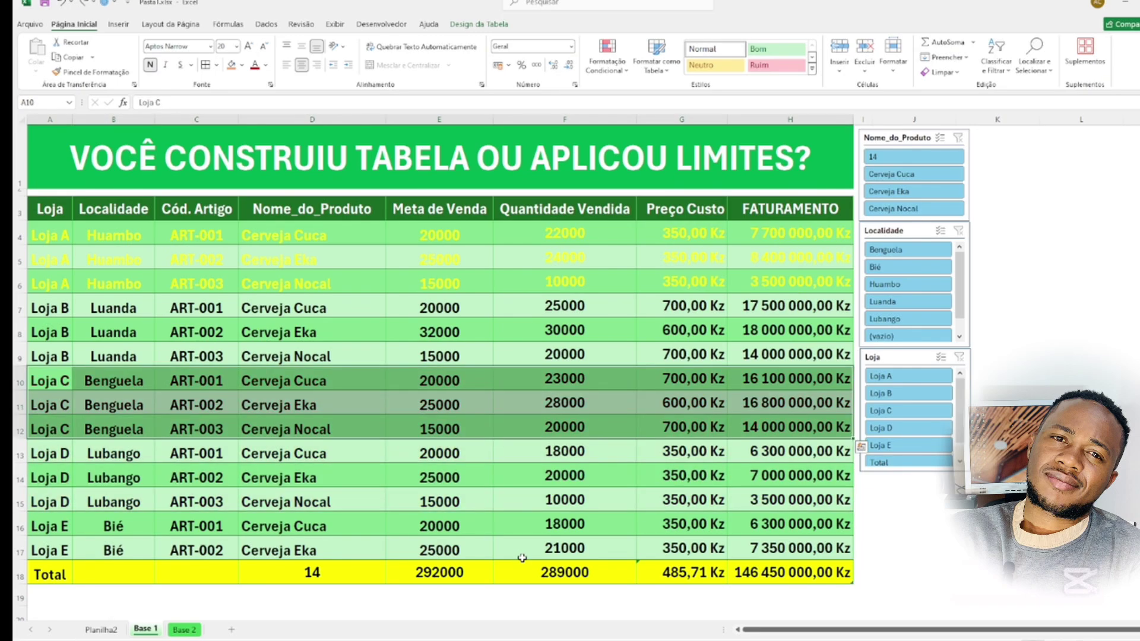
pyautogui.click(1080, 307)
# Use the slicers to filter by Cerveja Cuca, Cerveja Eka and Cerveja Nocal in turn, narrowing the last one to Huambo and Loja B.
pyautogui.click(919, 174)
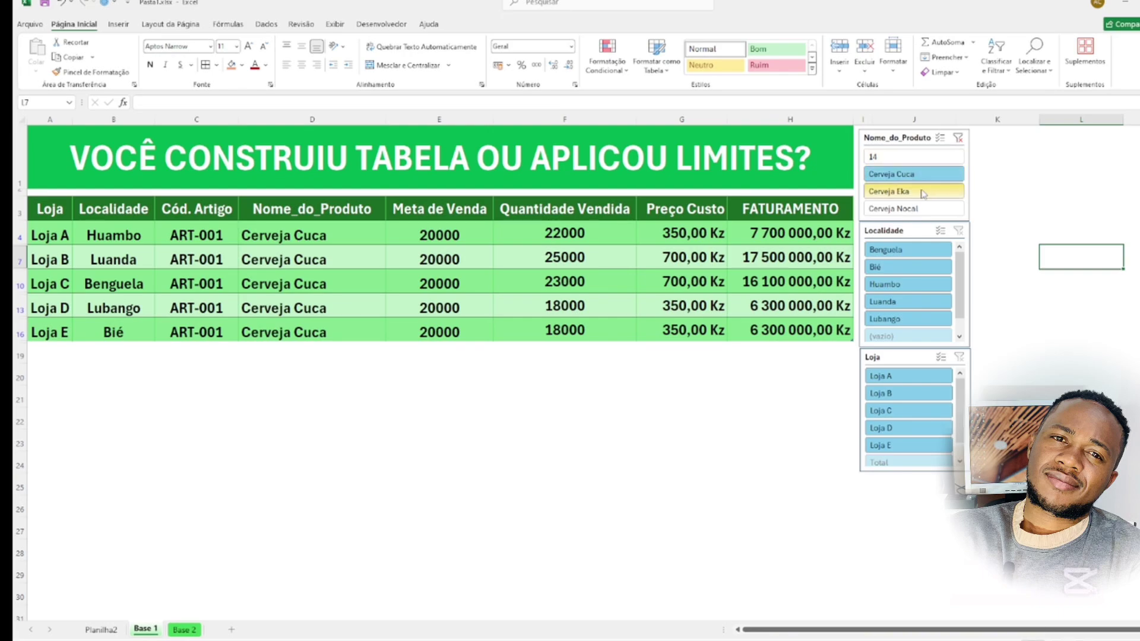
pyautogui.click(923, 193)
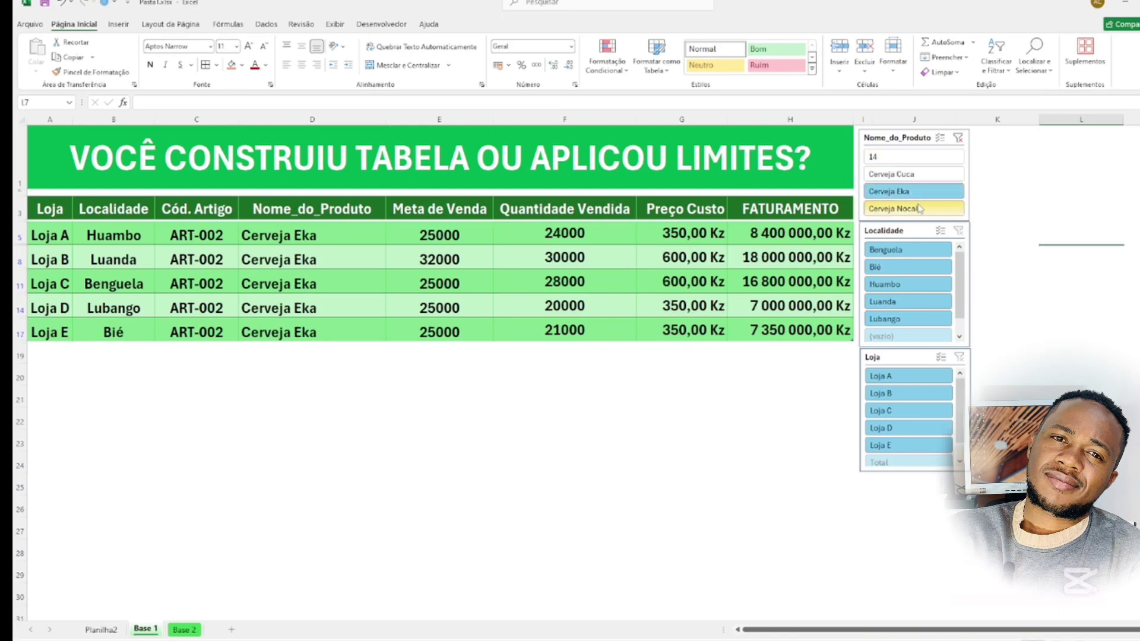
pyautogui.click(920, 210)
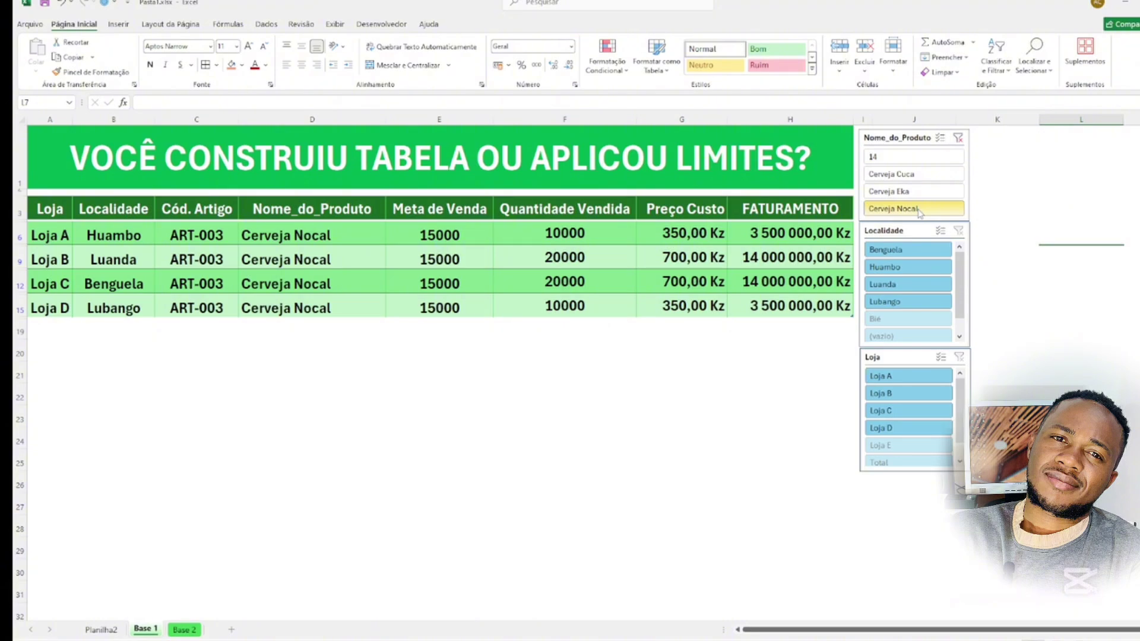
pyautogui.click(895, 267)
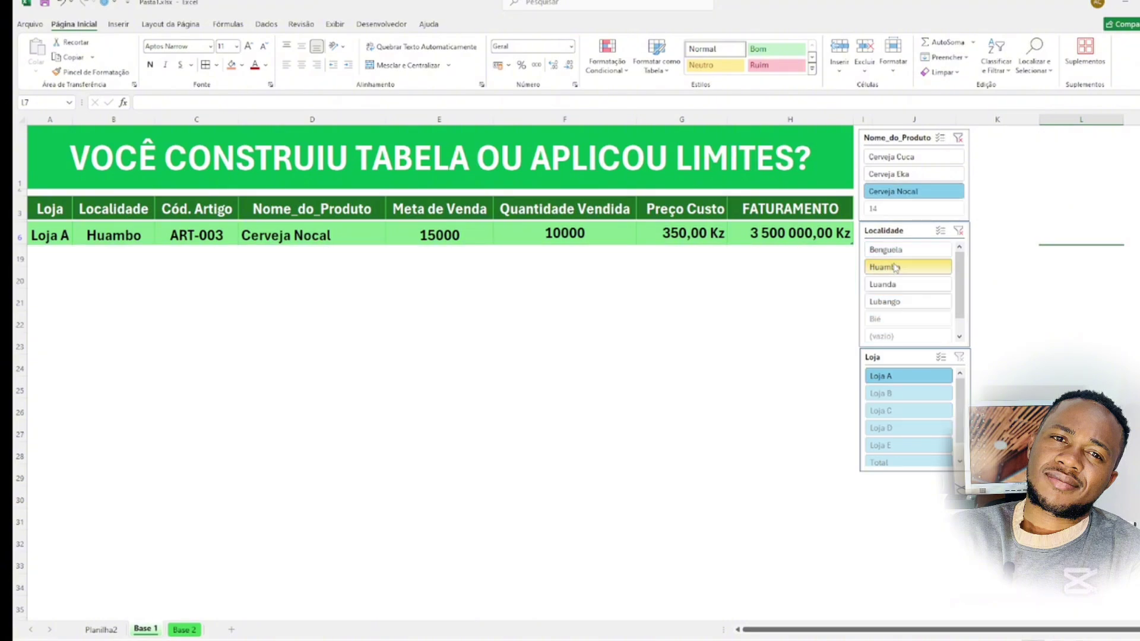
pyautogui.click(906, 394)
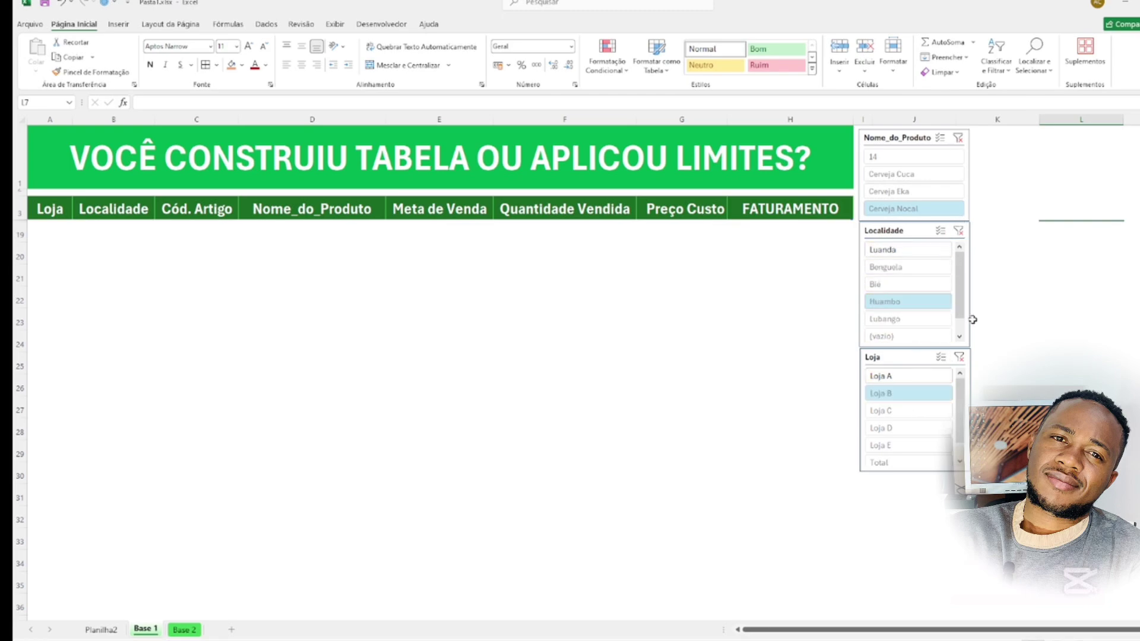
# Clear the filters of the Loja, Localidade and Nome_do_Produto slicers.
pyautogui.click(959, 357)
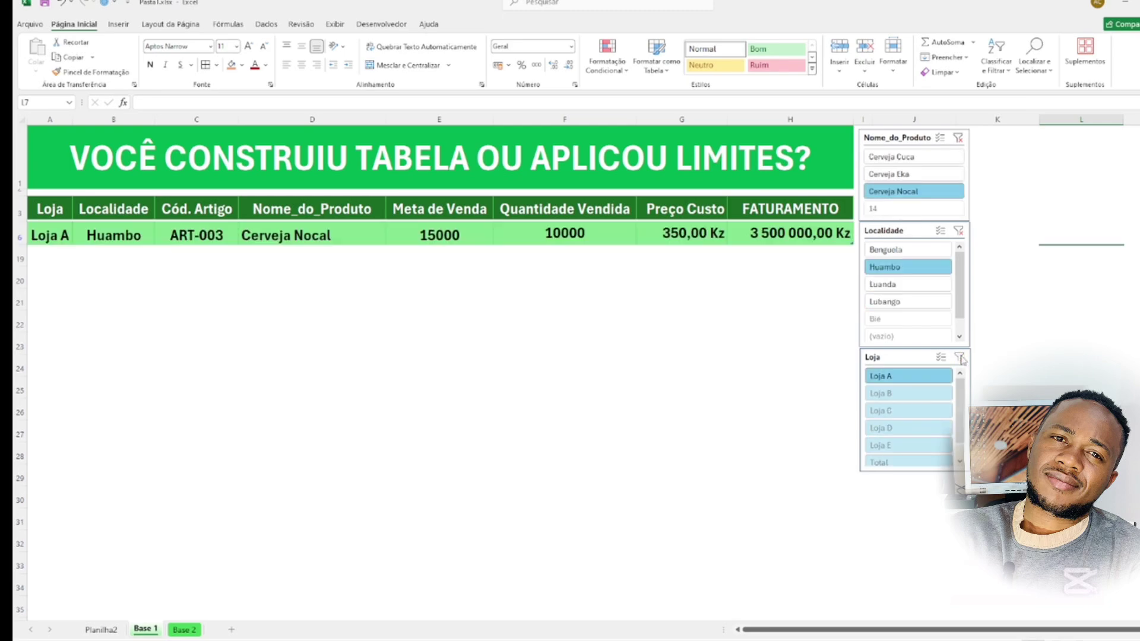
pyautogui.click(958, 230)
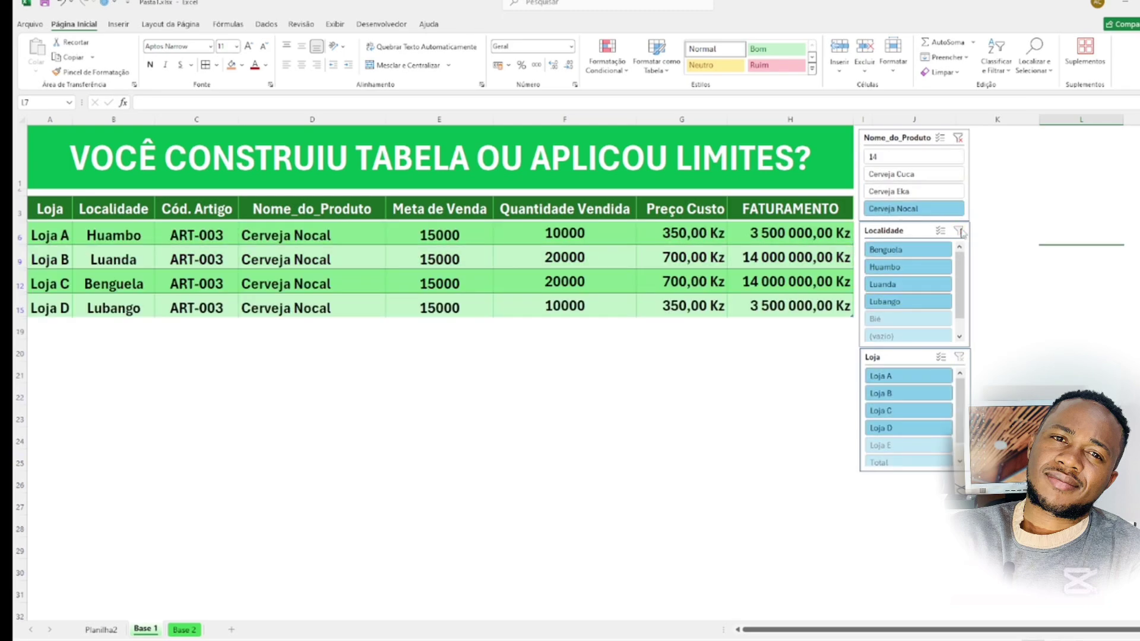
pyautogui.click(958, 138)
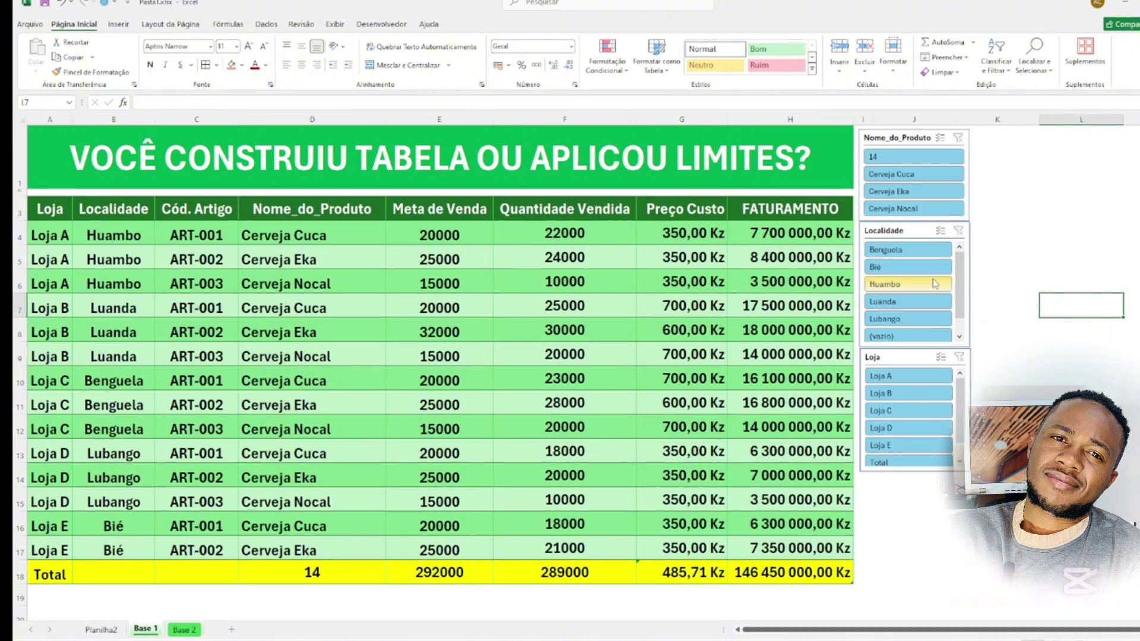
# Filter the table to Luanda with the Localidade slicer and clear that filter again.
pyautogui.click(914, 303)
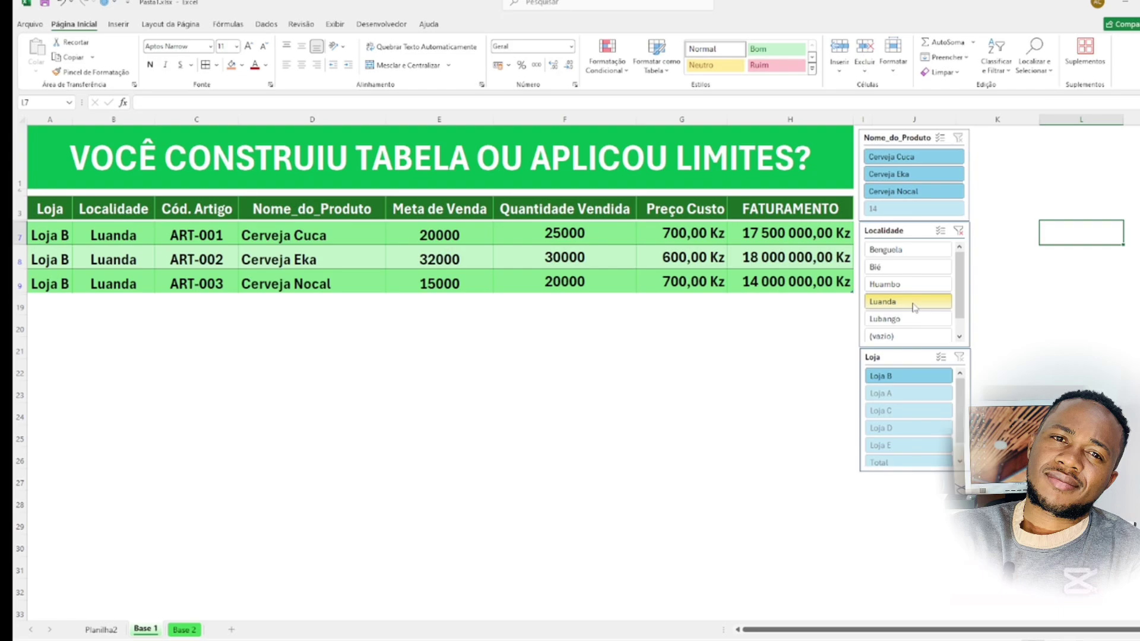
pyautogui.click(958, 231)
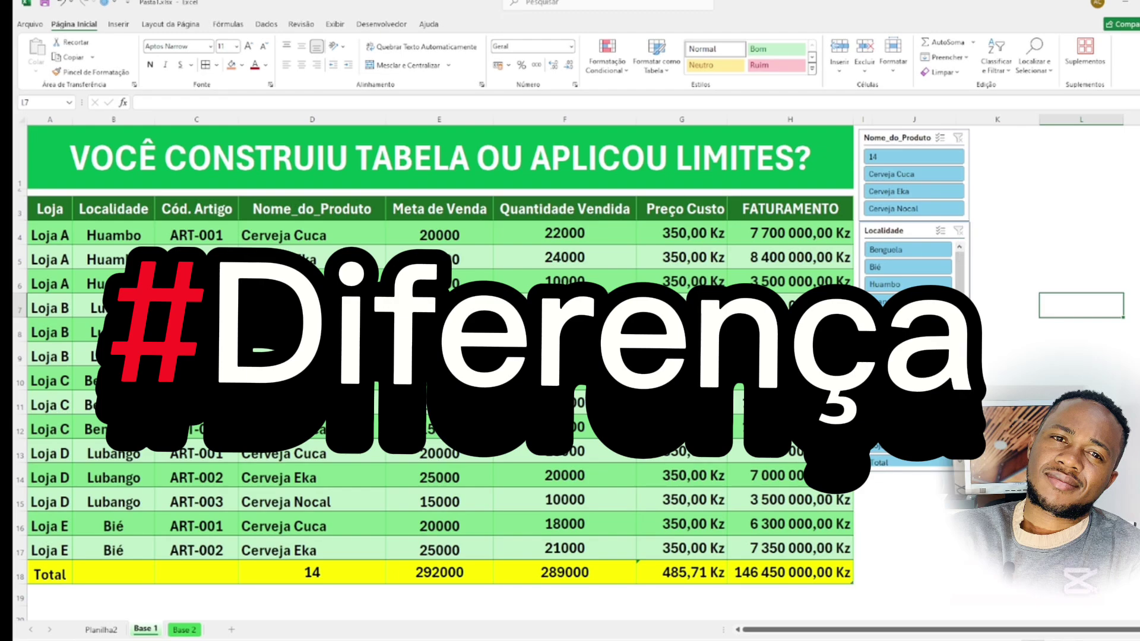
# Open the Base 2 sheet and check which table commands are offered for its bordered range.
pyautogui.click(182, 629)
pyautogui.click(639, 381)
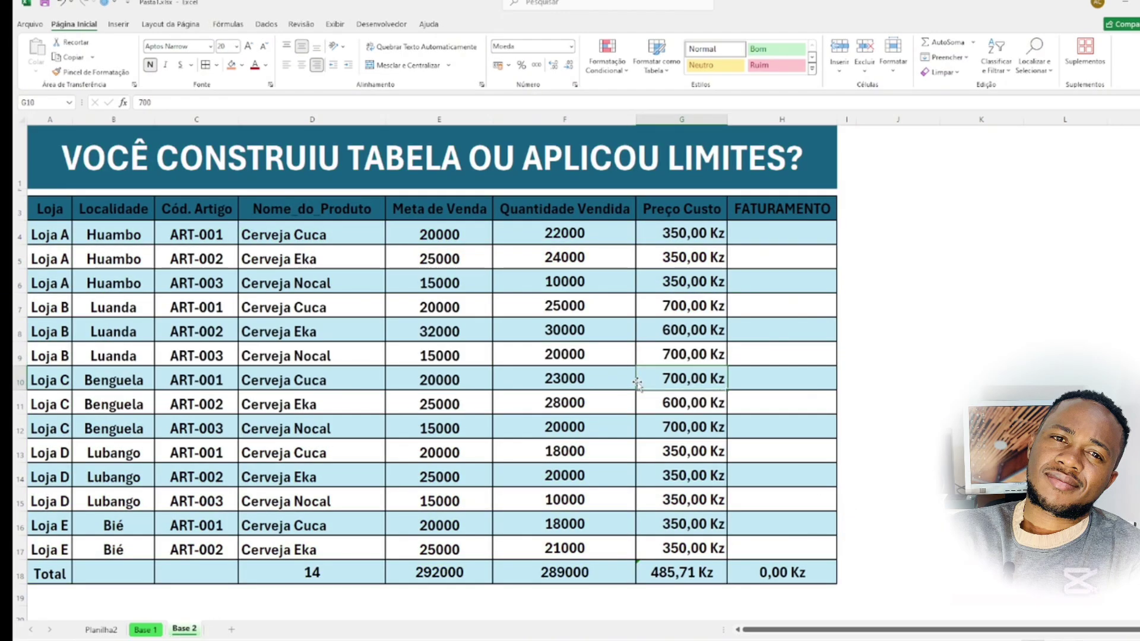
pyautogui.click(56, 210)
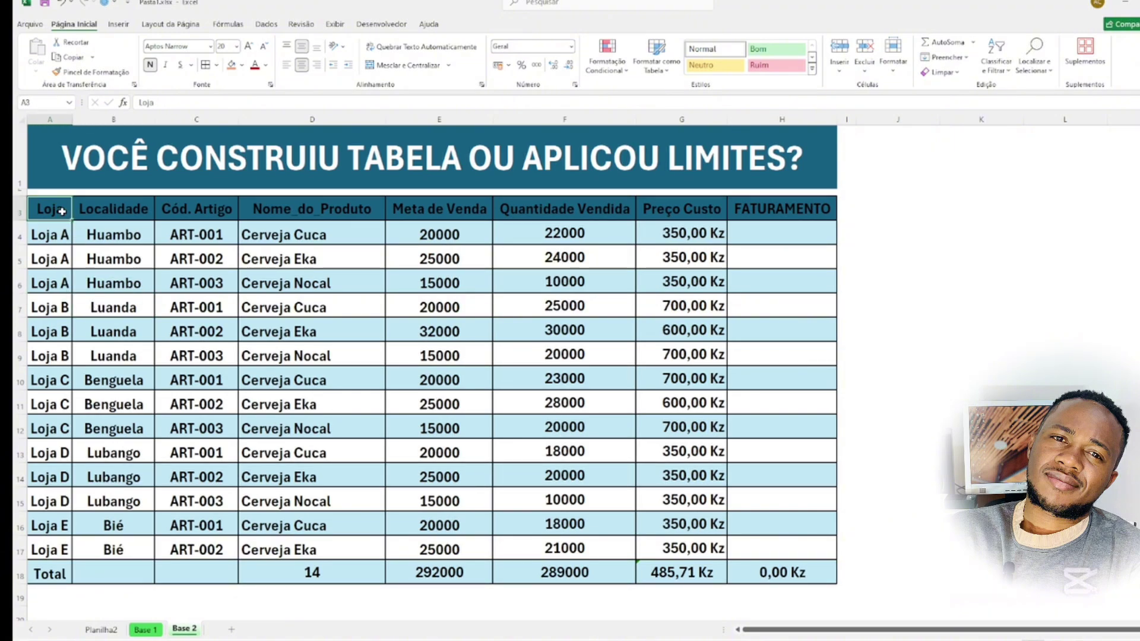
pyautogui.click(383, 24)
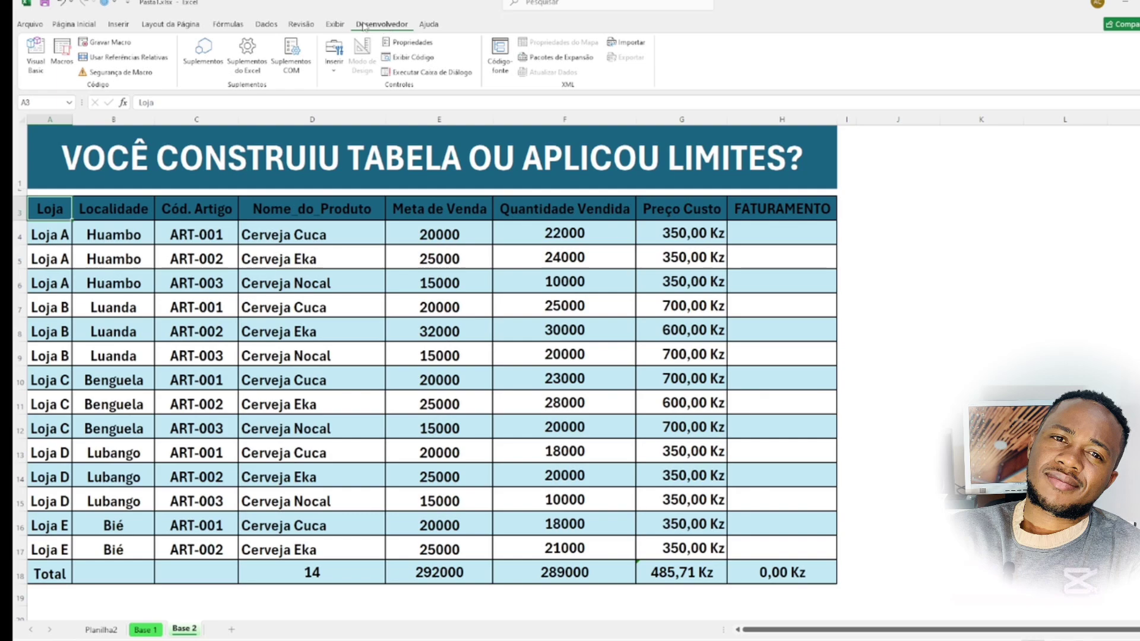
pyautogui.click(112, 26)
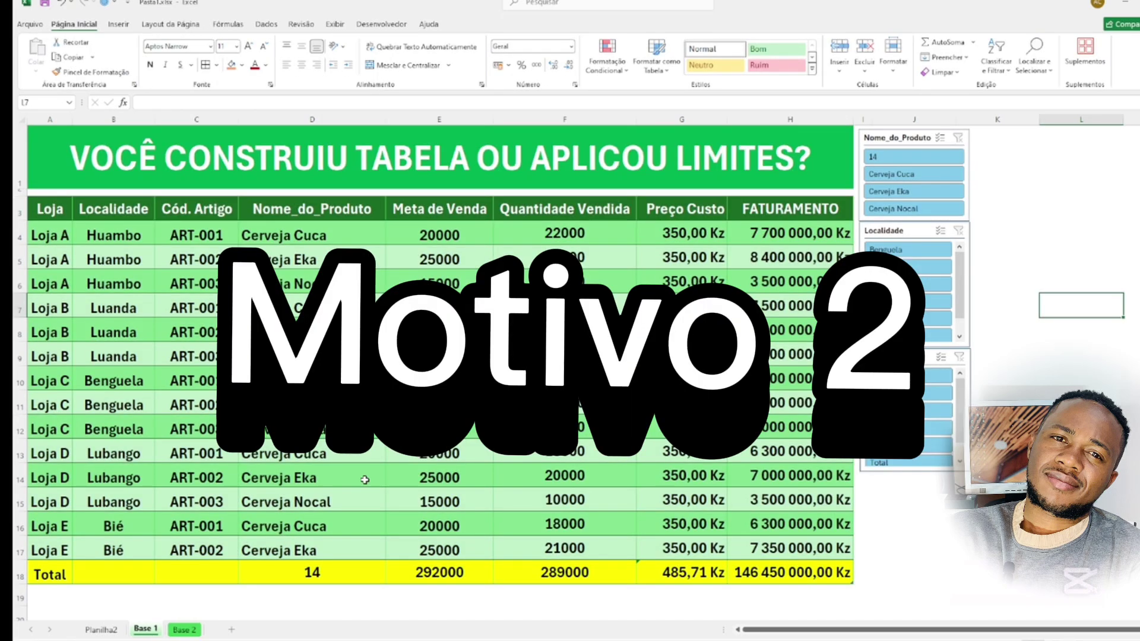
# Select the whole table on the Base 1 sheet and create a PivotTable from it on a new worksheet.
pyautogui.click(356, 454)
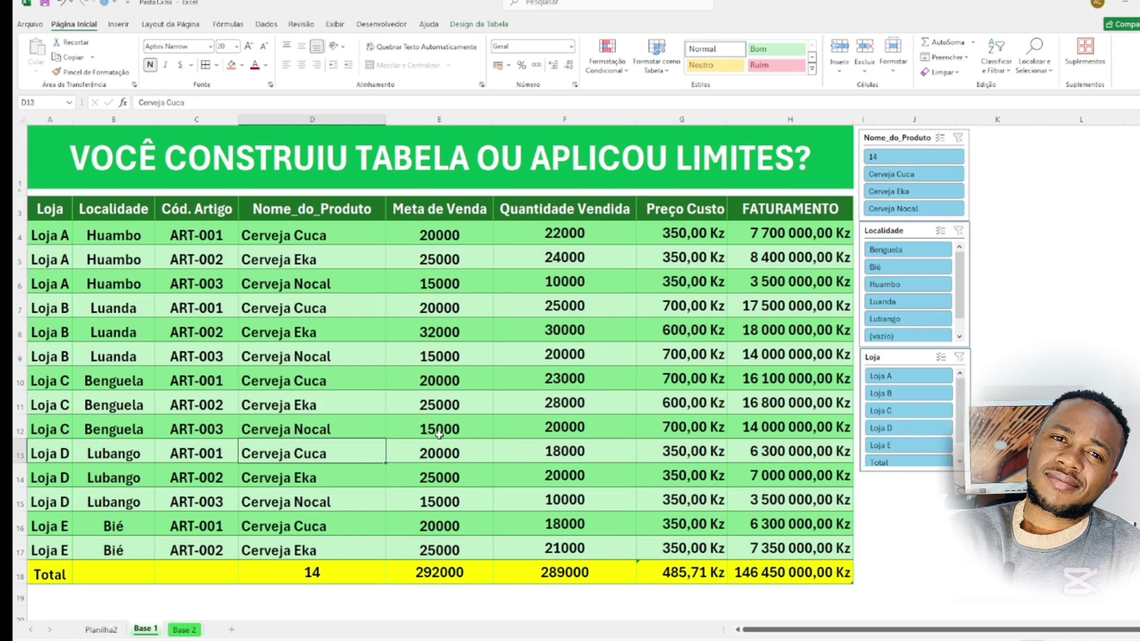
pyautogui.click(34, 209)
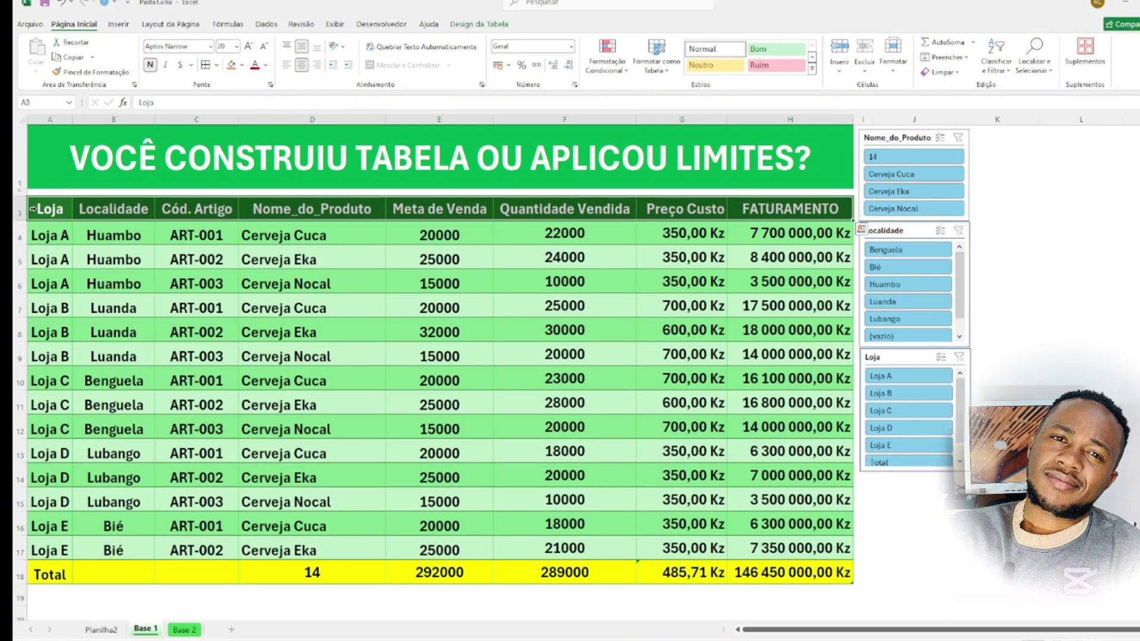
pyautogui.click(33, 209)
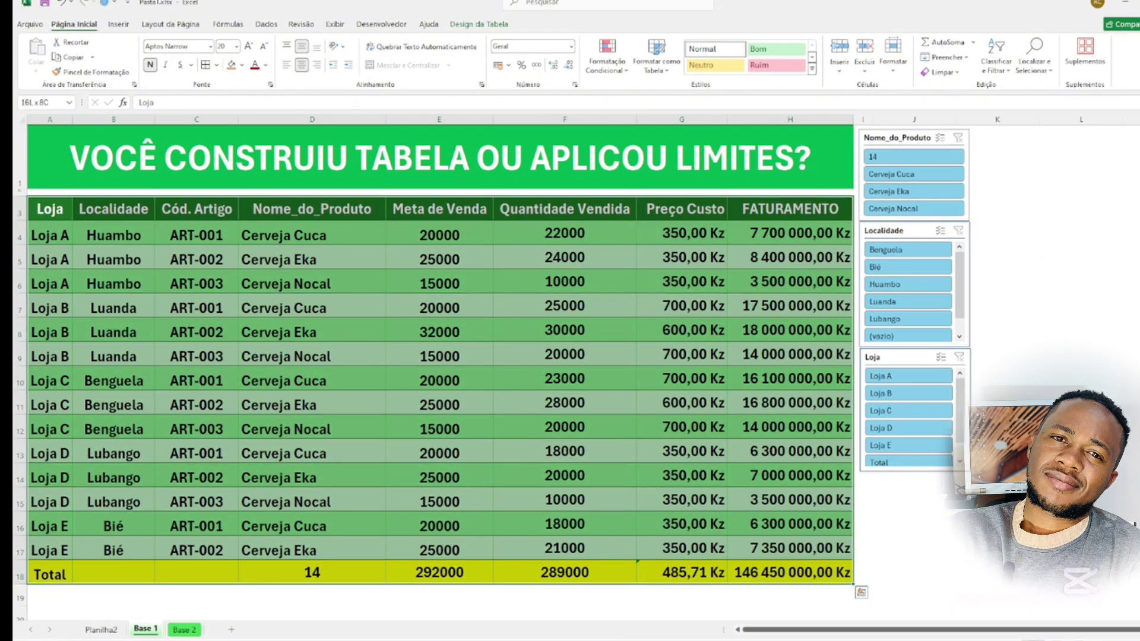
pyautogui.click(70, 220)
pyautogui.click(118, 25)
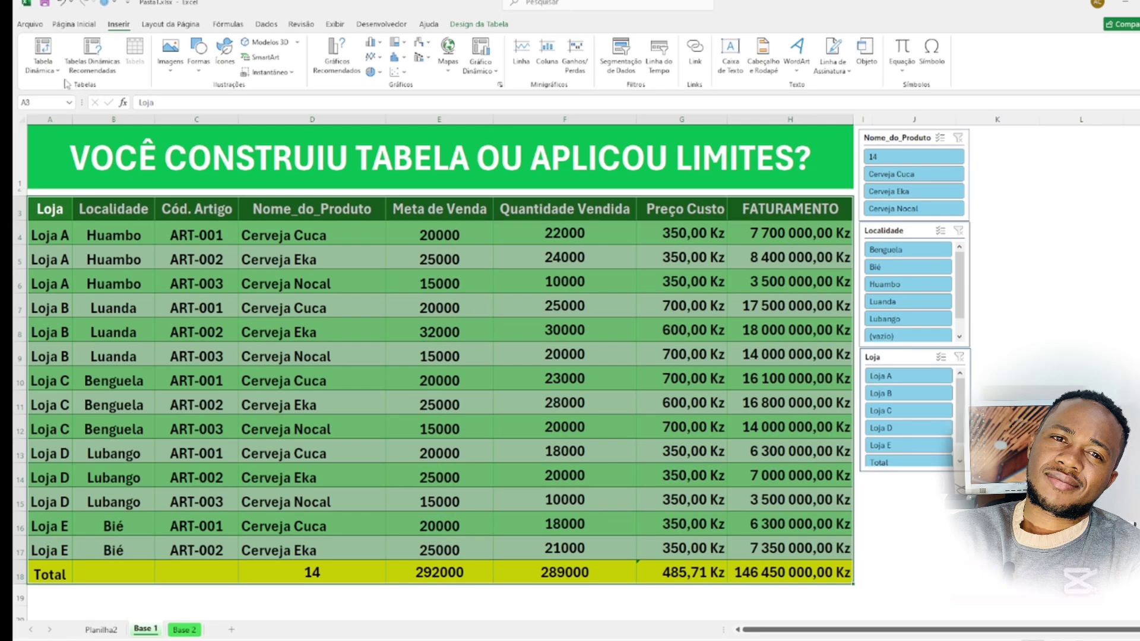
pyautogui.click(37, 55)
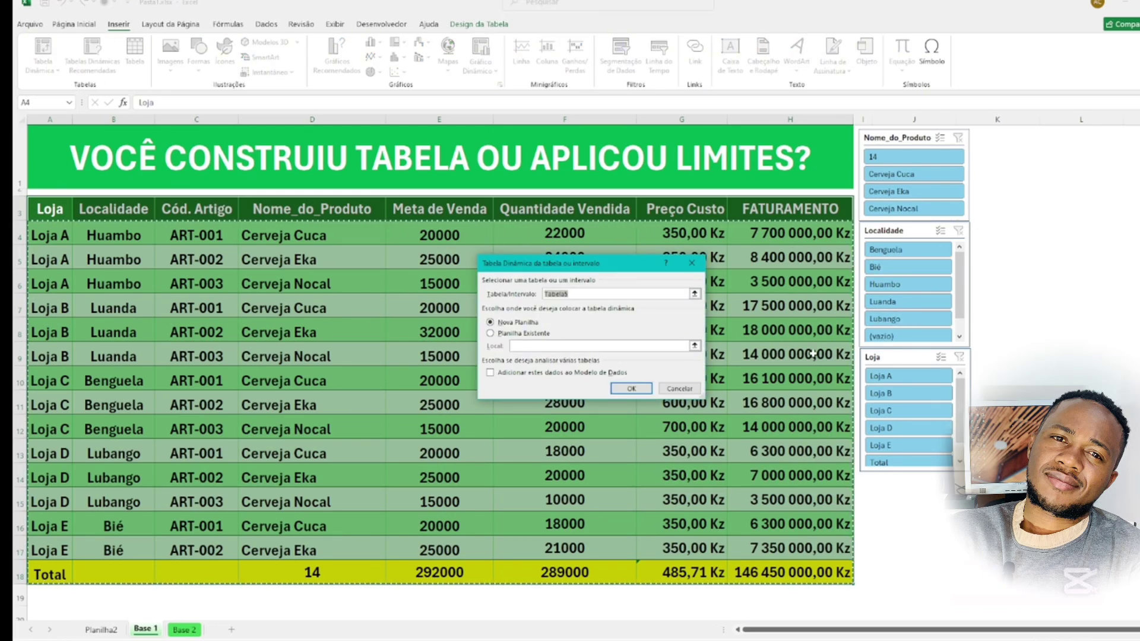
pyautogui.click(614, 387)
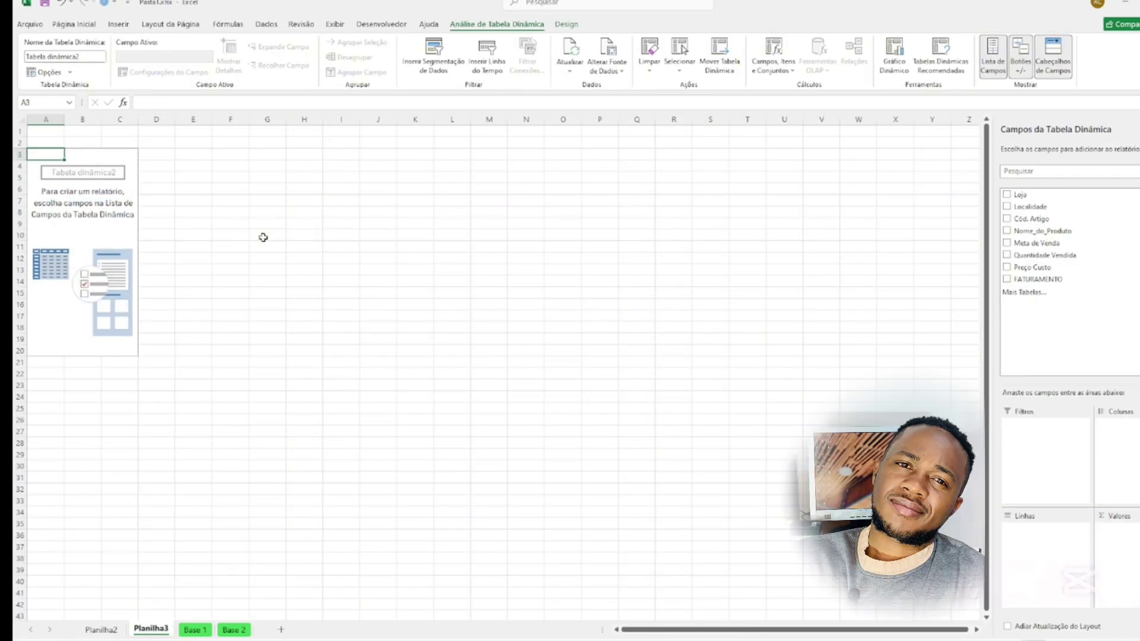
# Add the Loja field to the rows of the empty PivotTable.
pyautogui.moveTo(118, 156); pyautogui.dragTo(155, 157)
pyautogui.click(143, 213)
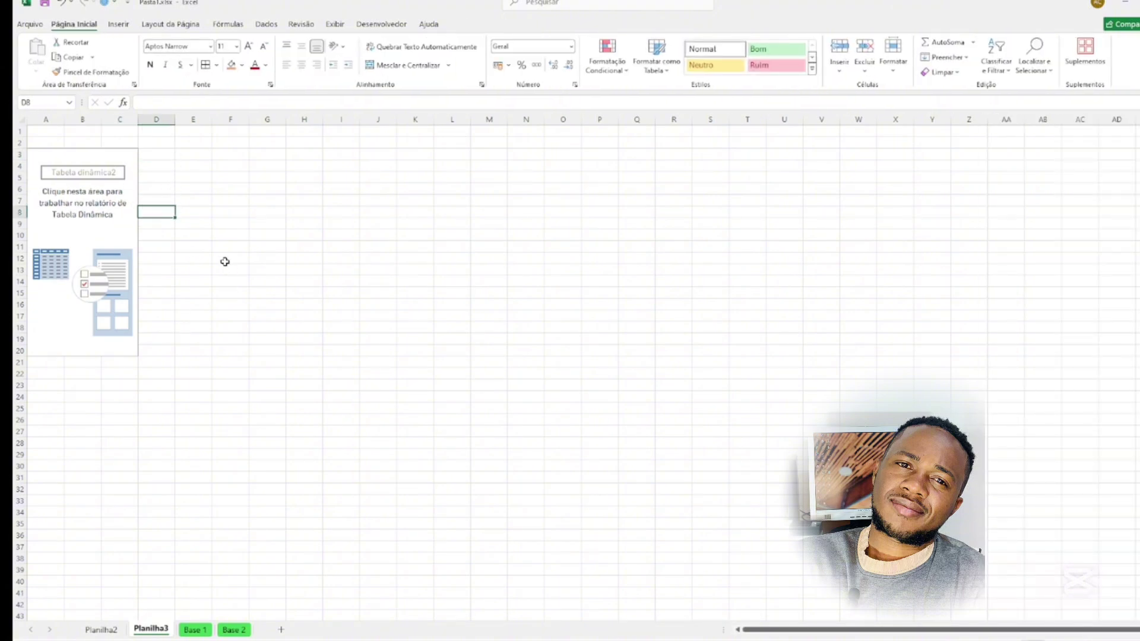
pyautogui.click(41, 161)
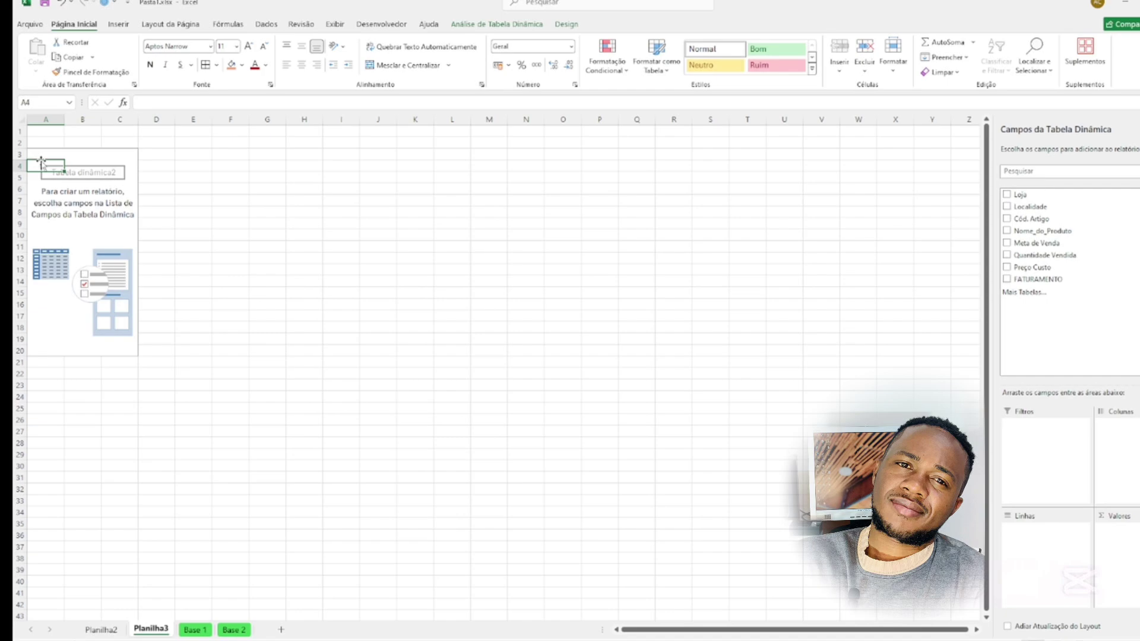
pyautogui.click(1006, 195)
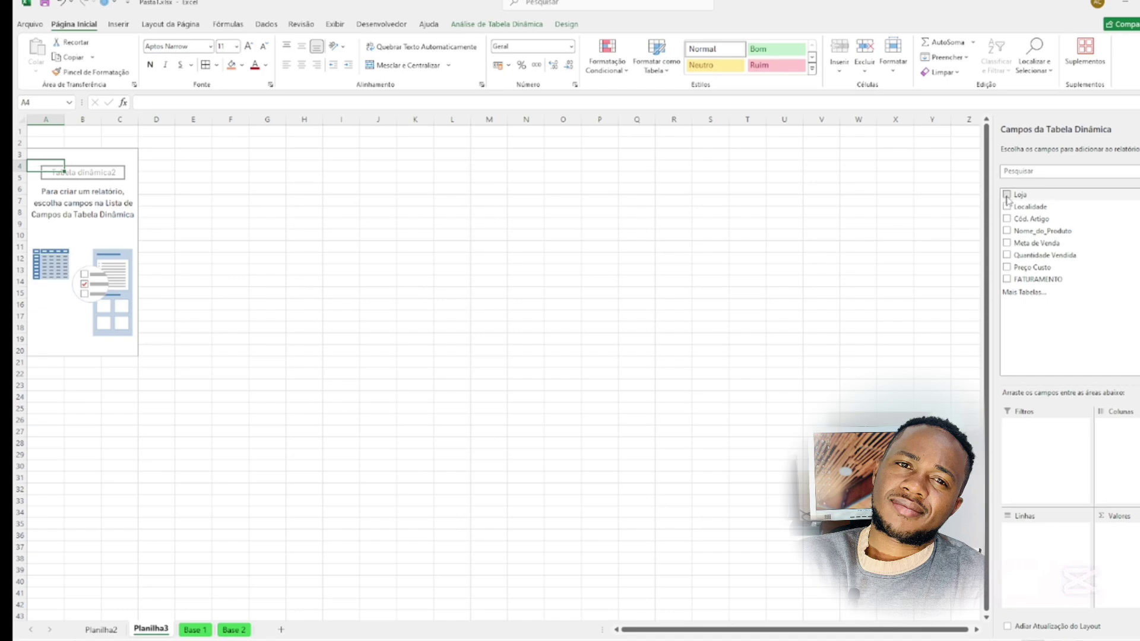
pyautogui.click(57, 190)
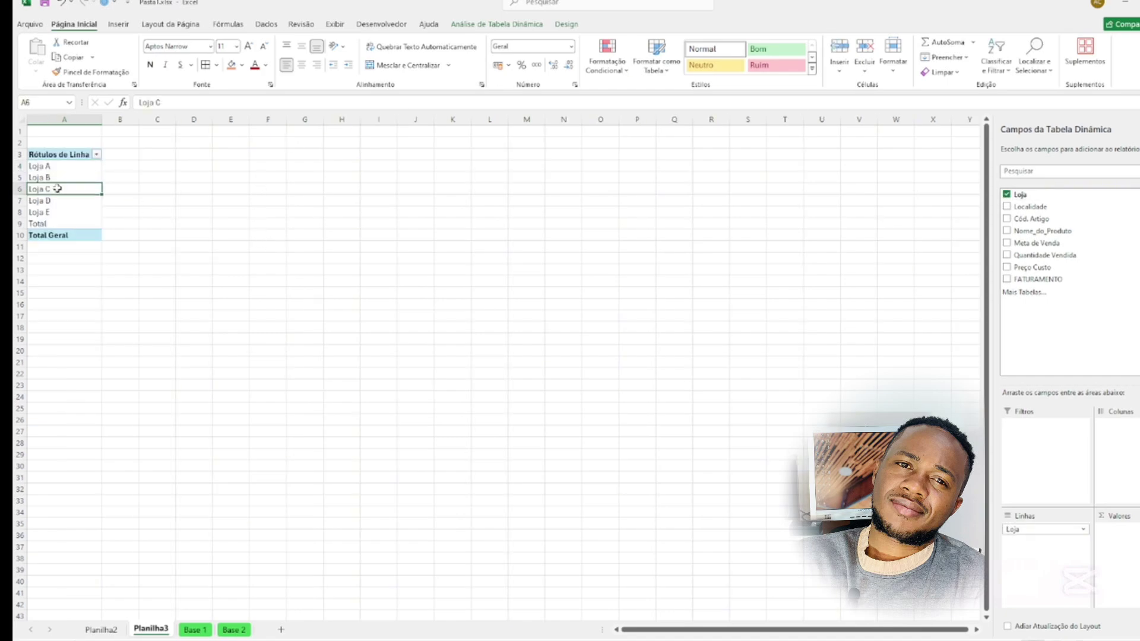
pyautogui.click(54, 177)
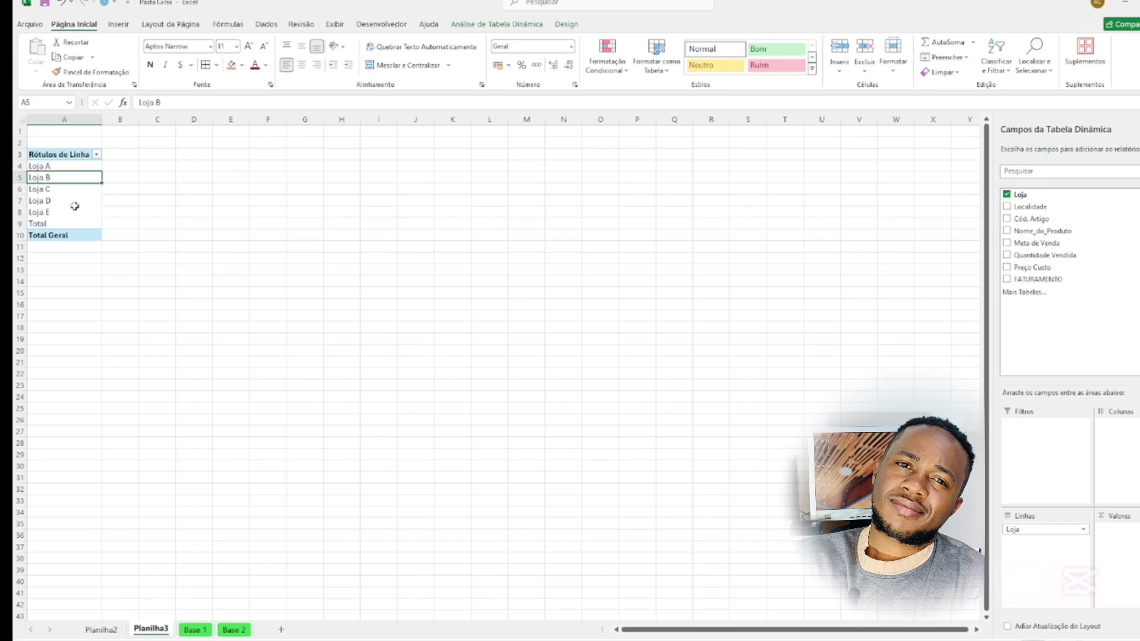
pyautogui.click(196, 629)
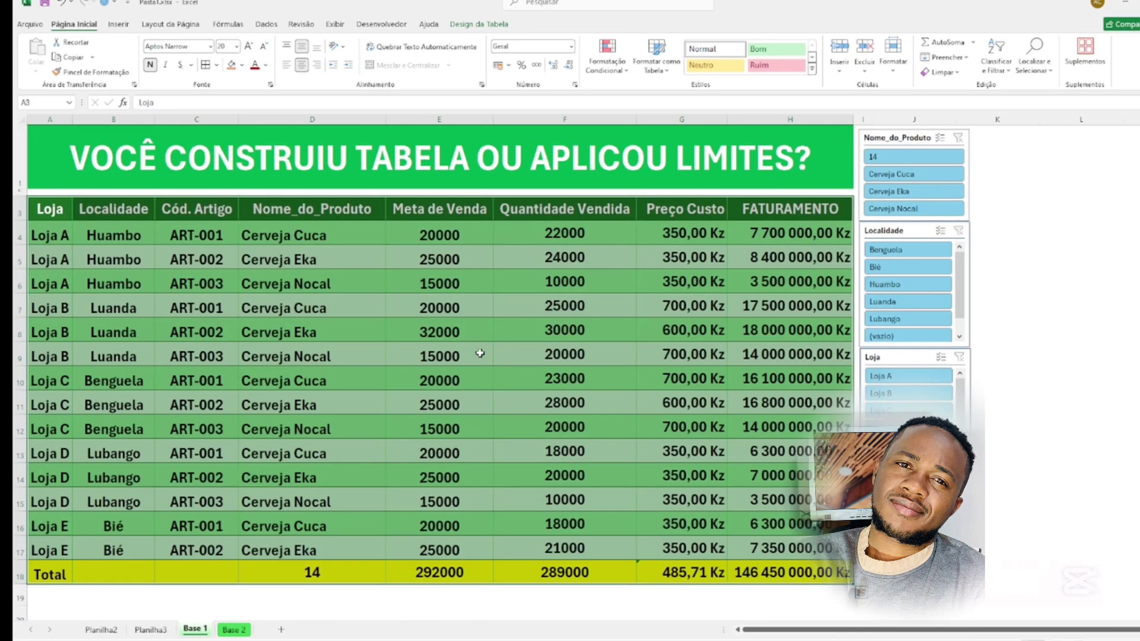
pyautogui.click(103, 630)
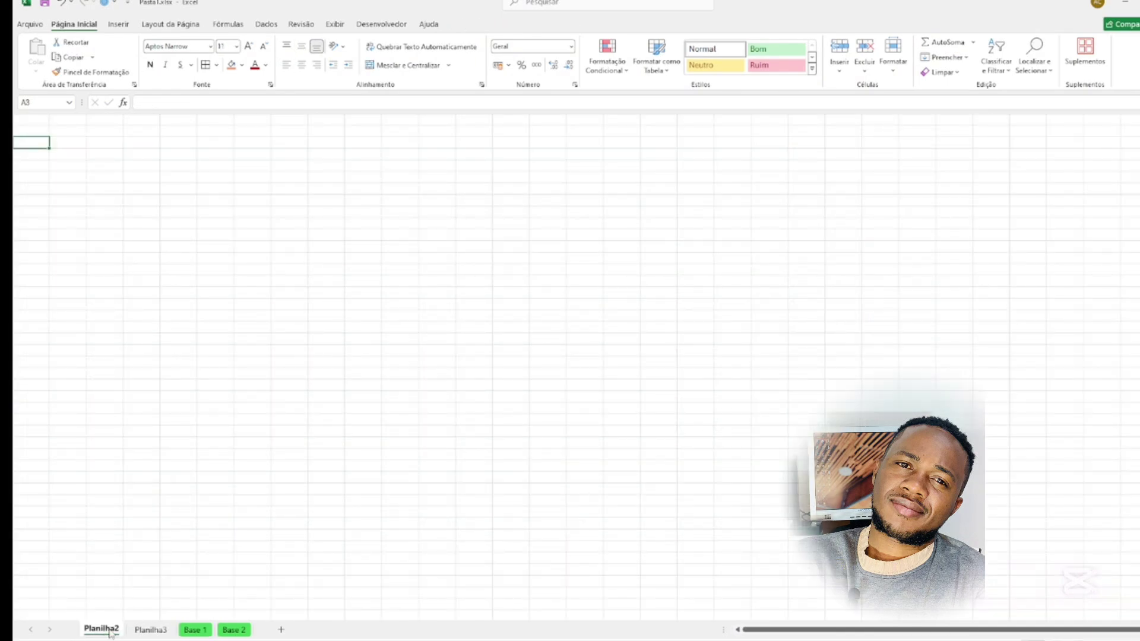
pyautogui.click(152, 632)
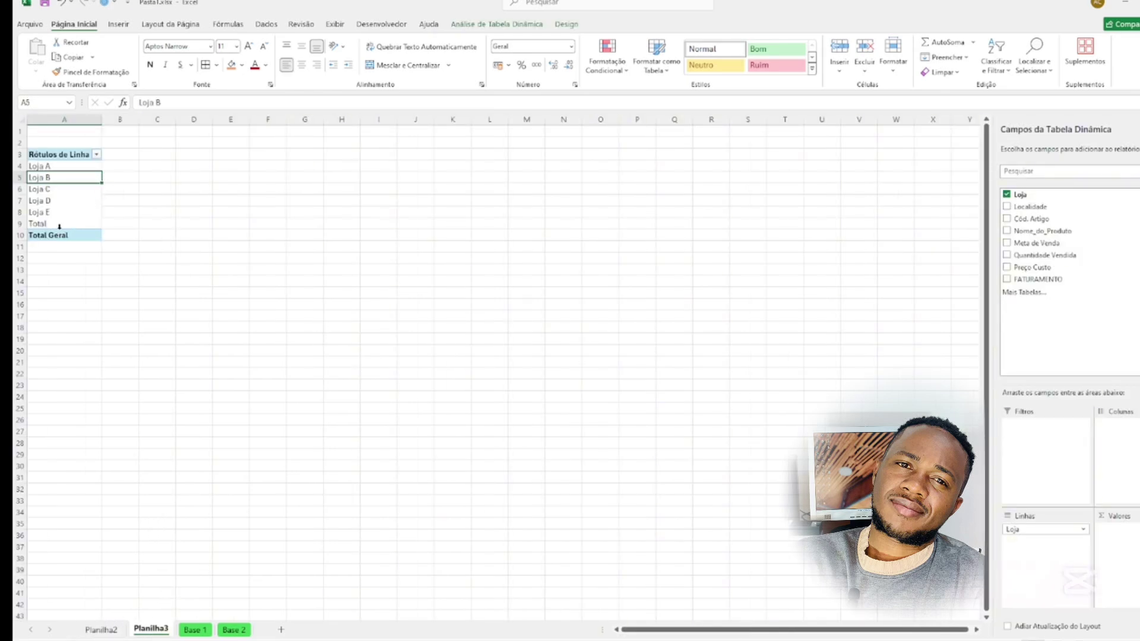
# Filter the PivotTable's row labels on Planilha3 to exclude the Total item.
pyautogui.click(96, 154)
pyautogui.click(47, 349)
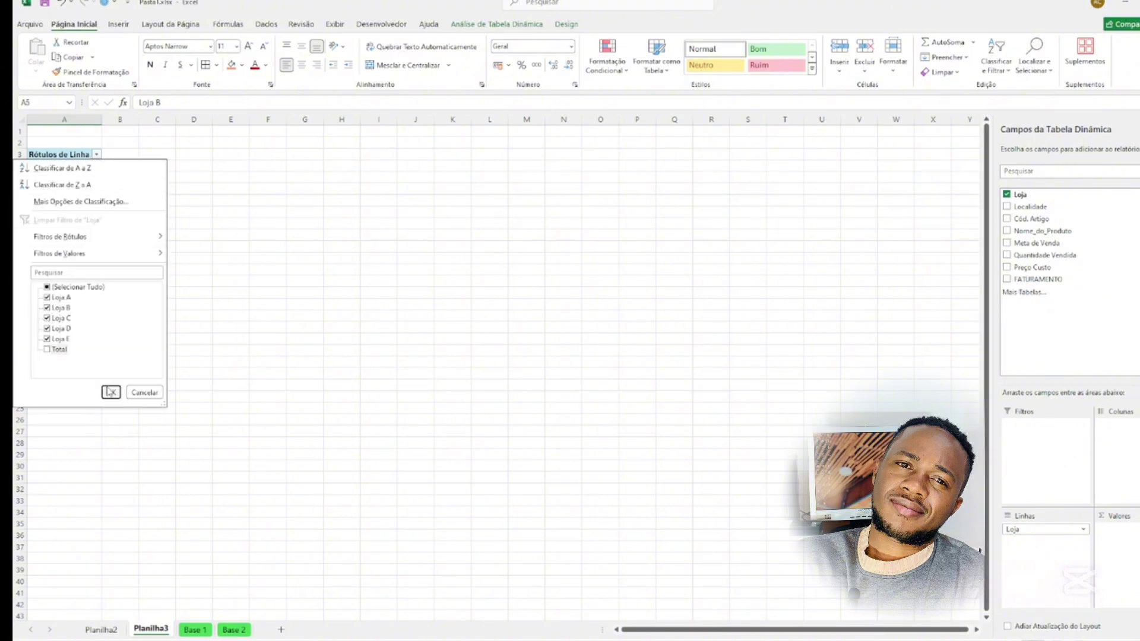
pyautogui.click(111, 392)
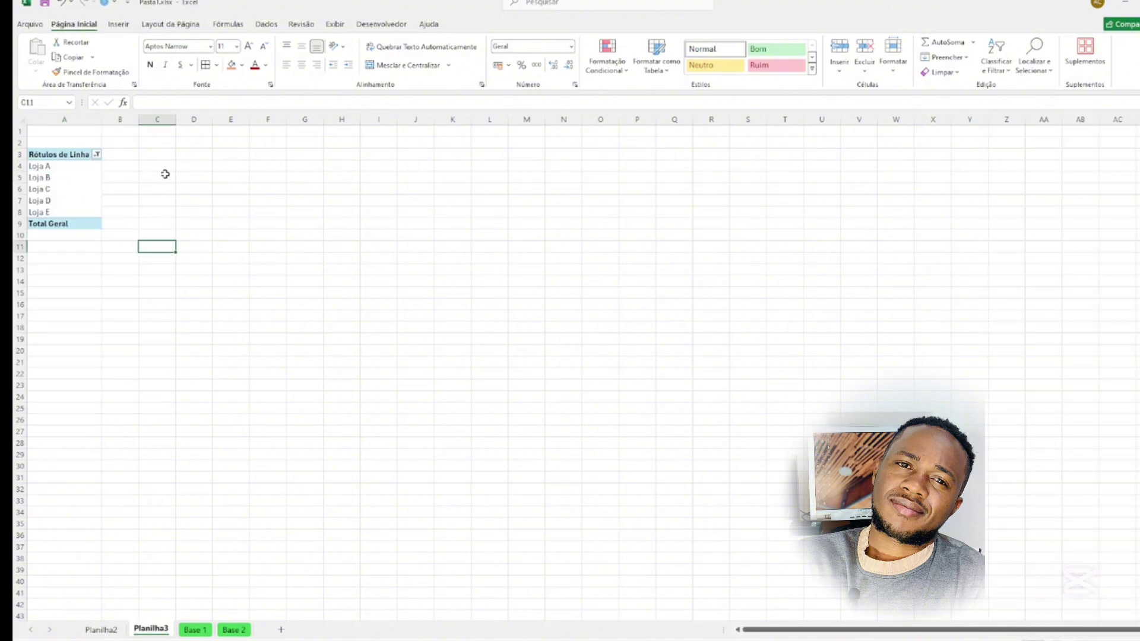
# Add Localidade below Loja in the PivotTable rows and show the report in tabular format.
pyautogui.click(77, 180)
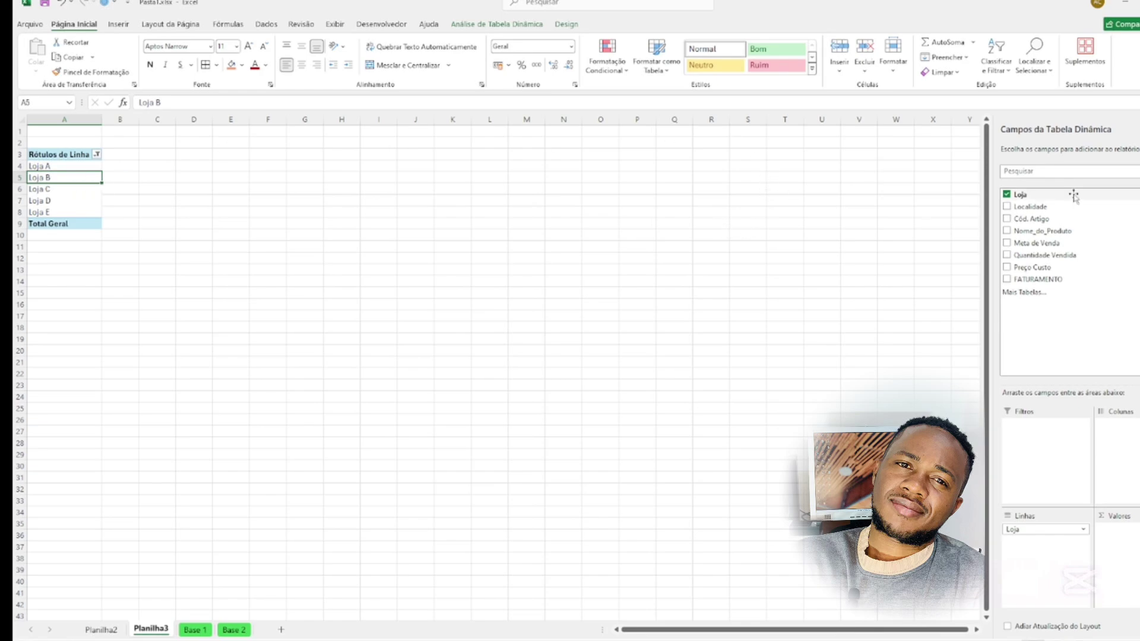
pyautogui.moveTo(1043, 208); pyautogui.dragTo(1035, 549)
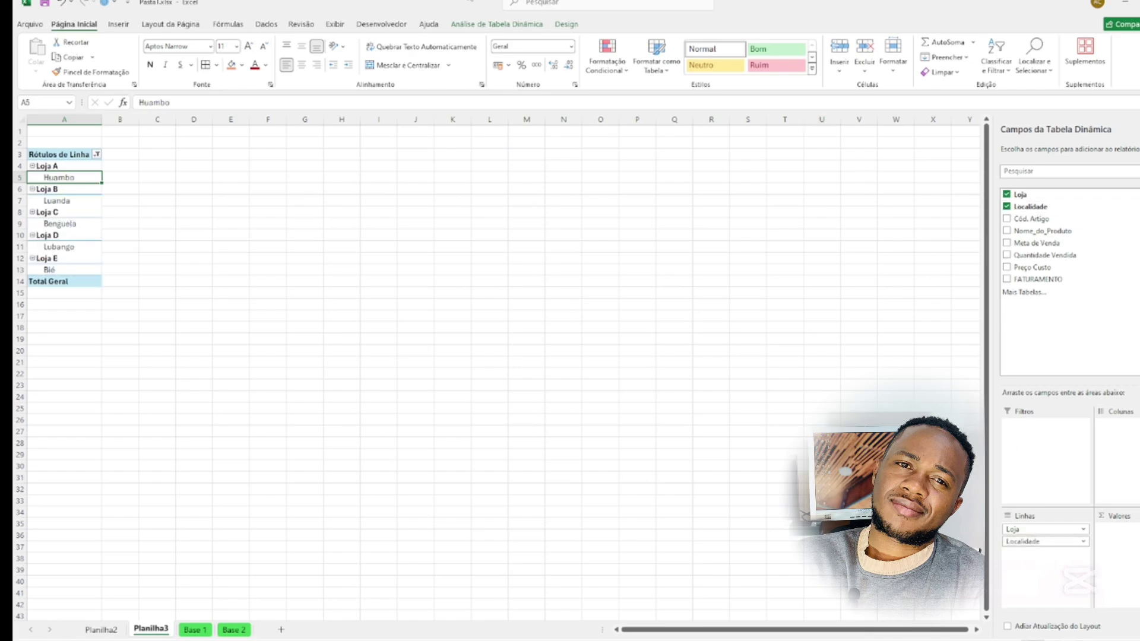
pyautogui.click(505, 26)
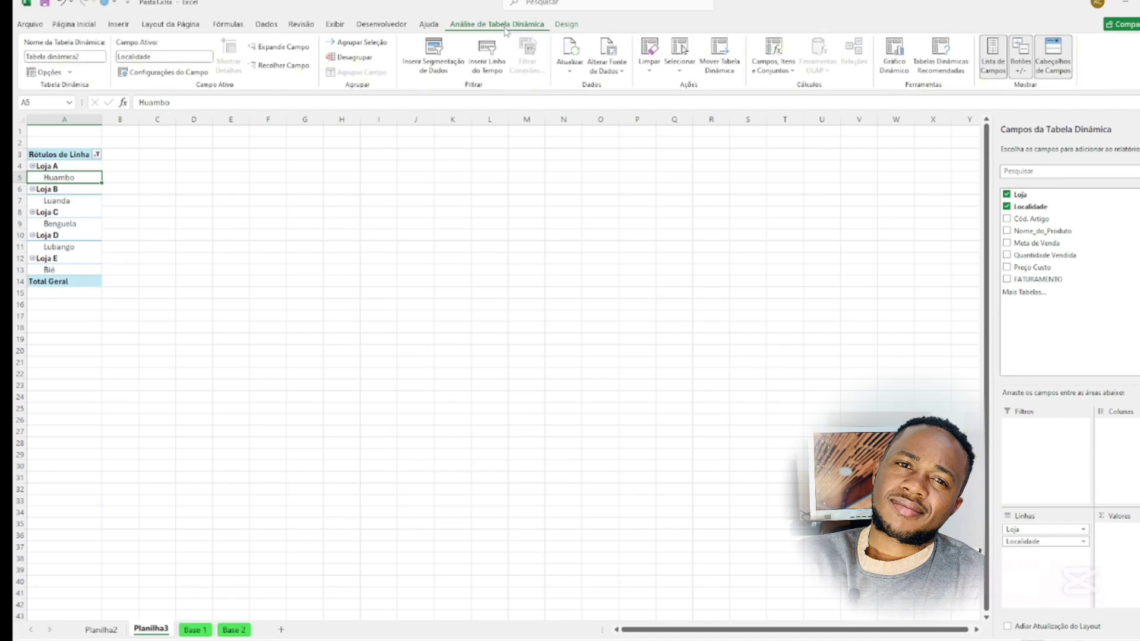
pyautogui.press('Up')
pyautogui.click(567, 24)
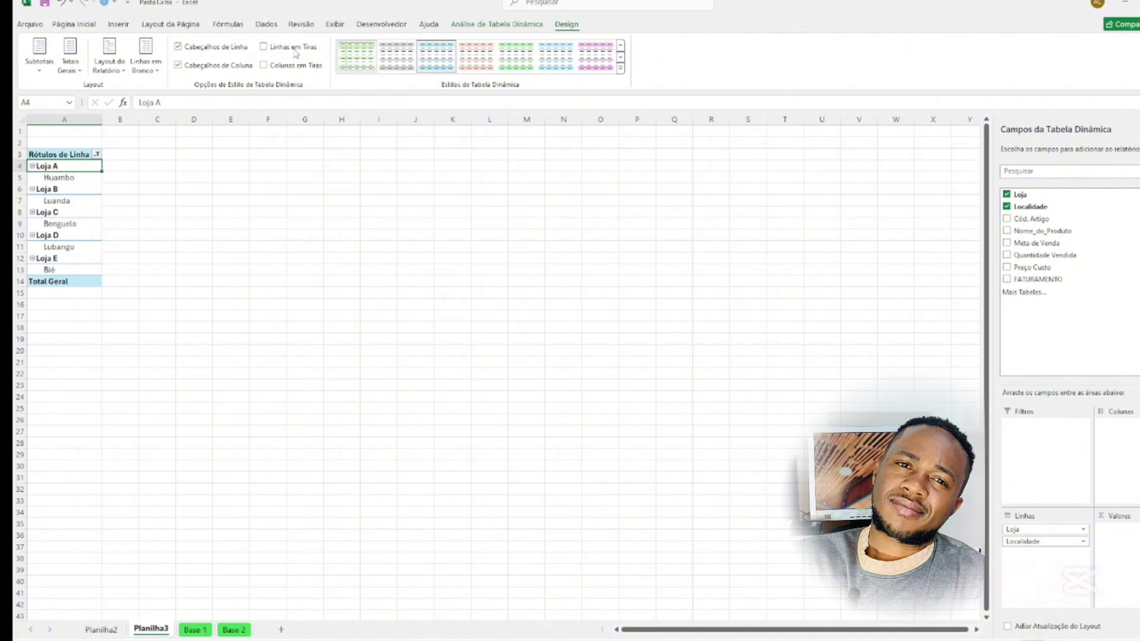
pyautogui.click(119, 67)
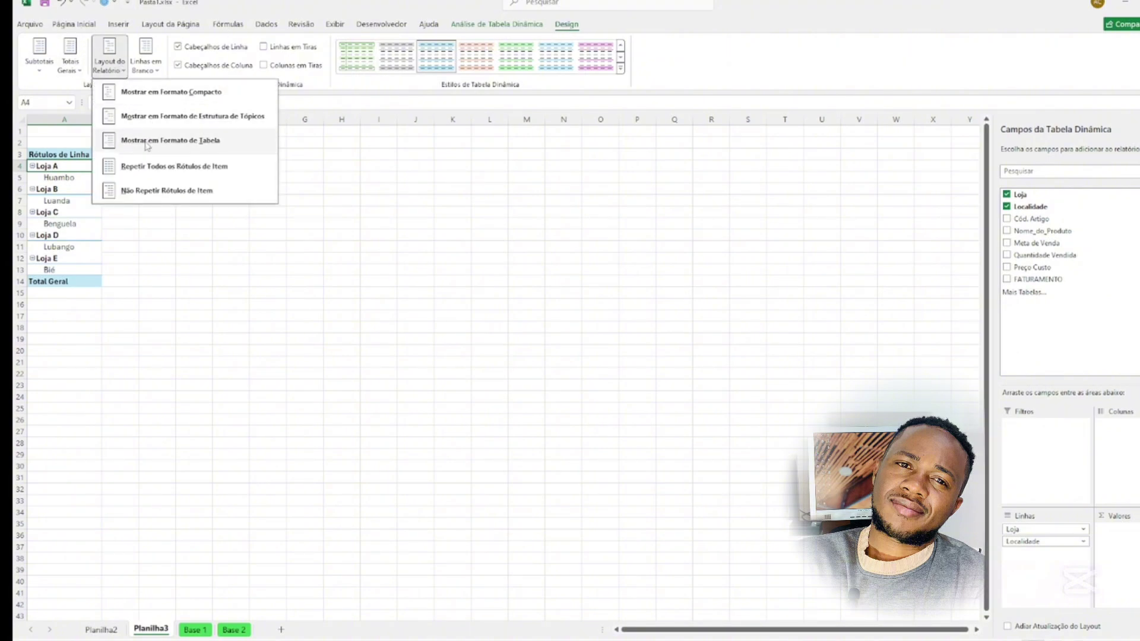
pyautogui.click(147, 141)
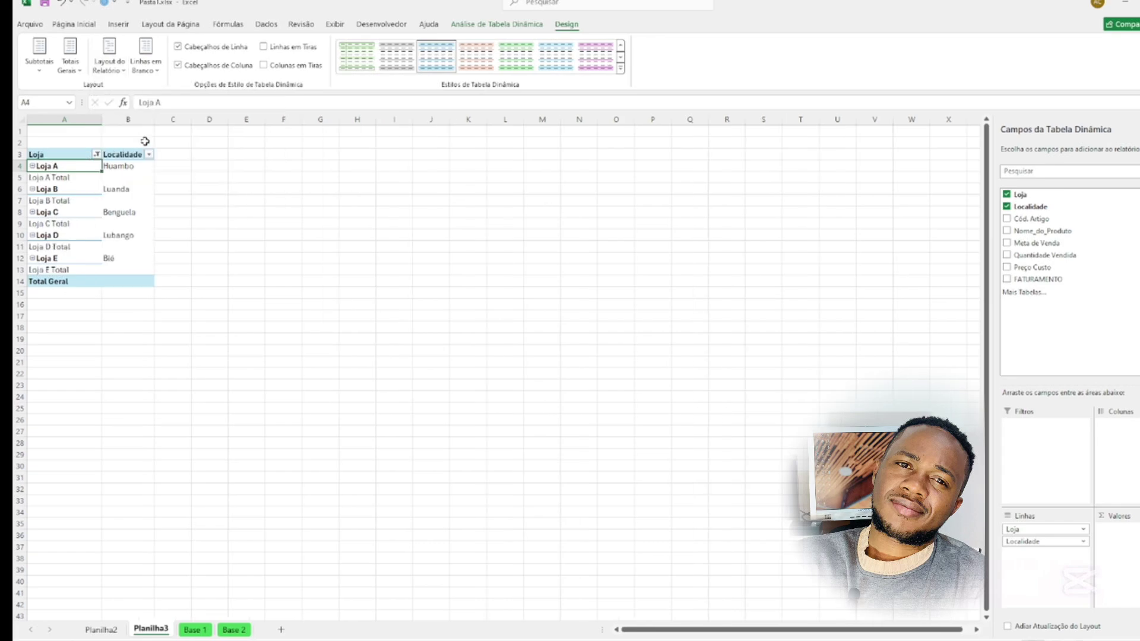
# Turn off the Loja subtotals in the PivotTable.
pyautogui.click(72, 179)
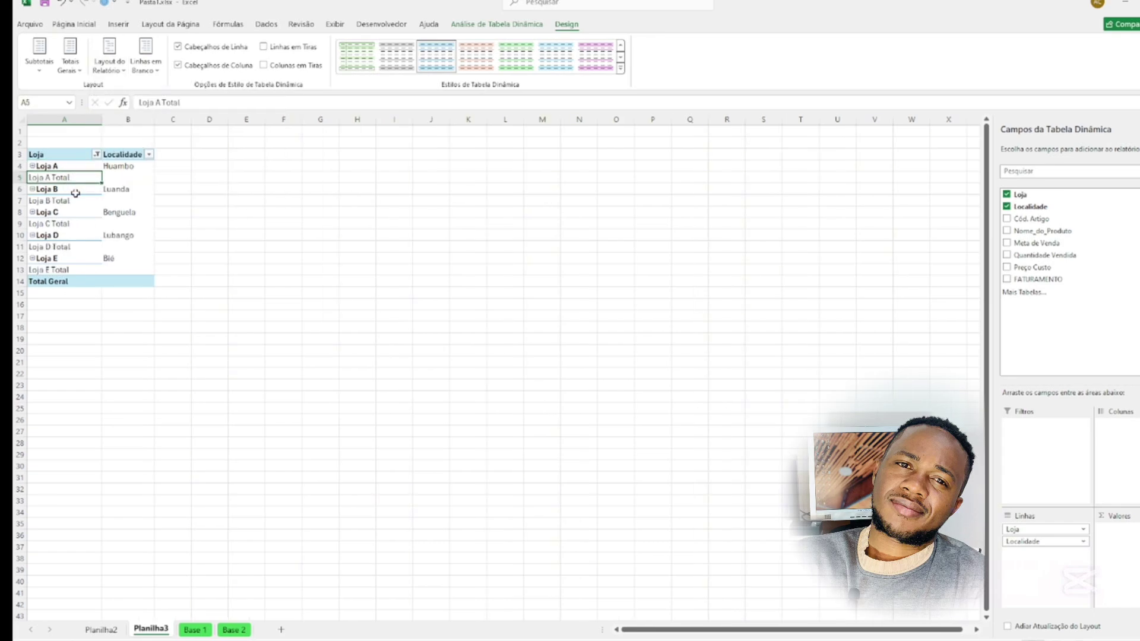
pyautogui.rightClick(78, 177)
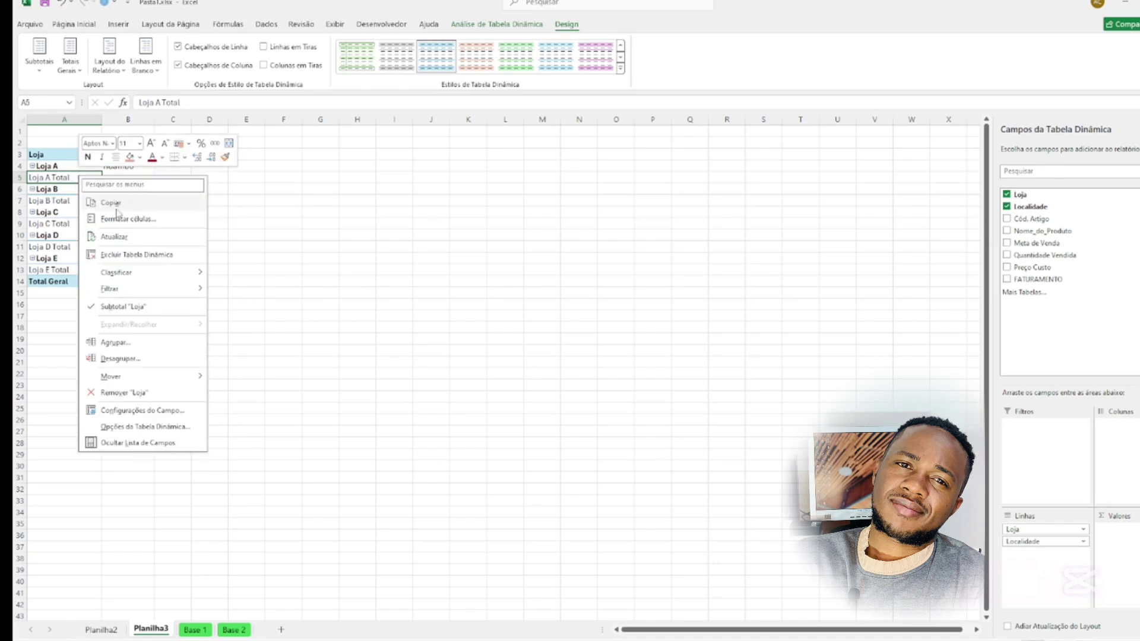
pyautogui.click(122, 306)
pyautogui.click(267, 201)
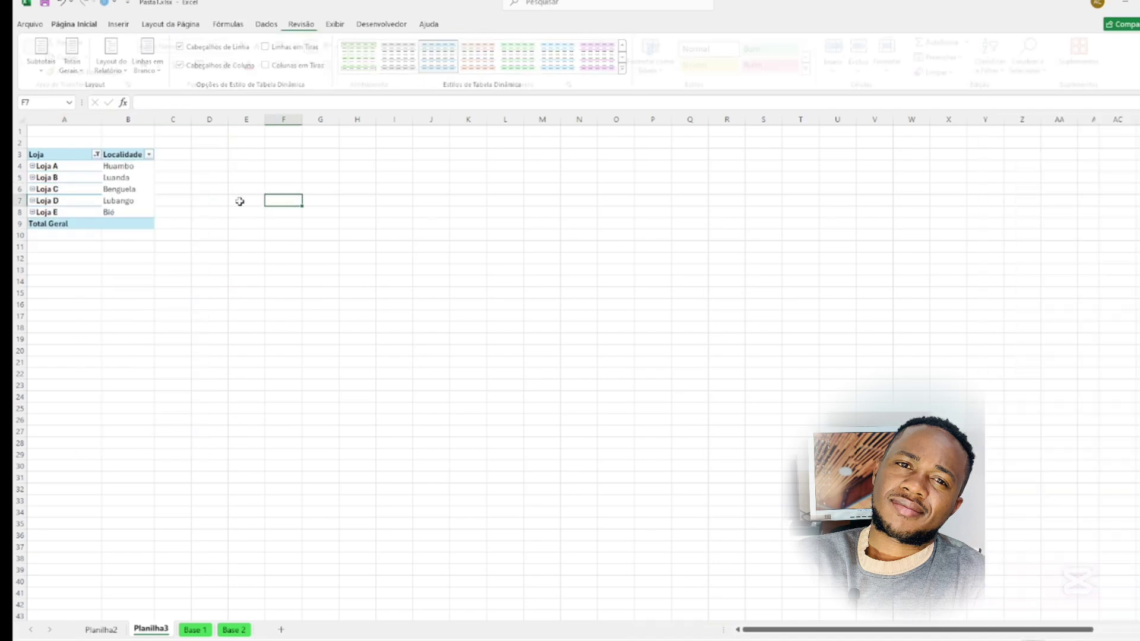
# Add the Cód. Artigo field to the PivotTable and turn off the Localidade subtotals.
pyautogui.click(91, 180)
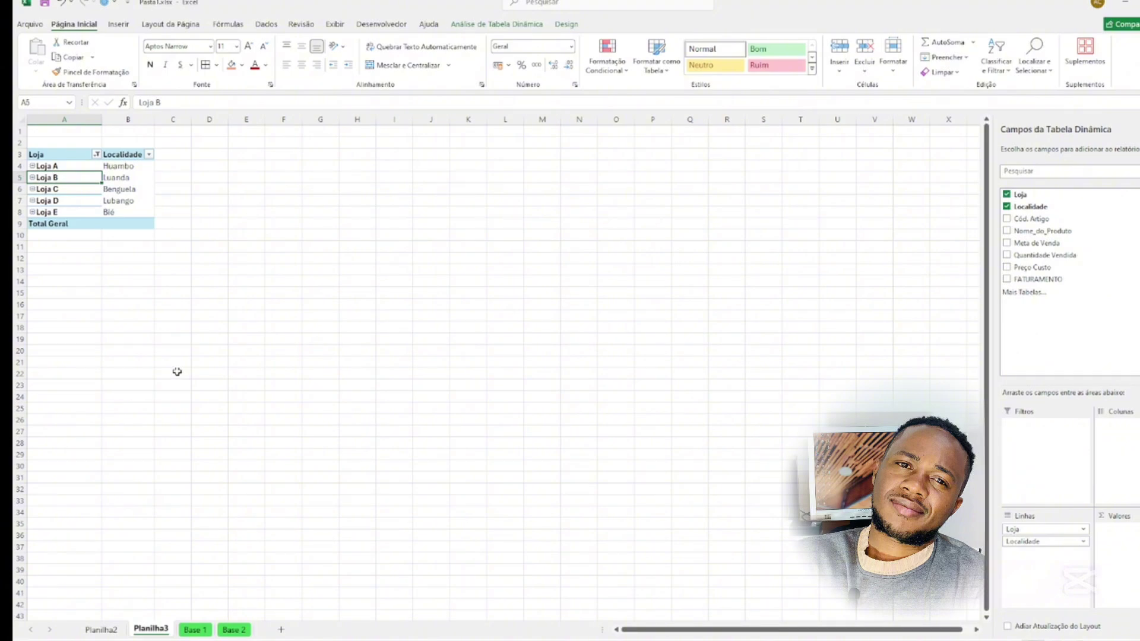
pyautogui.click(1007, 219)
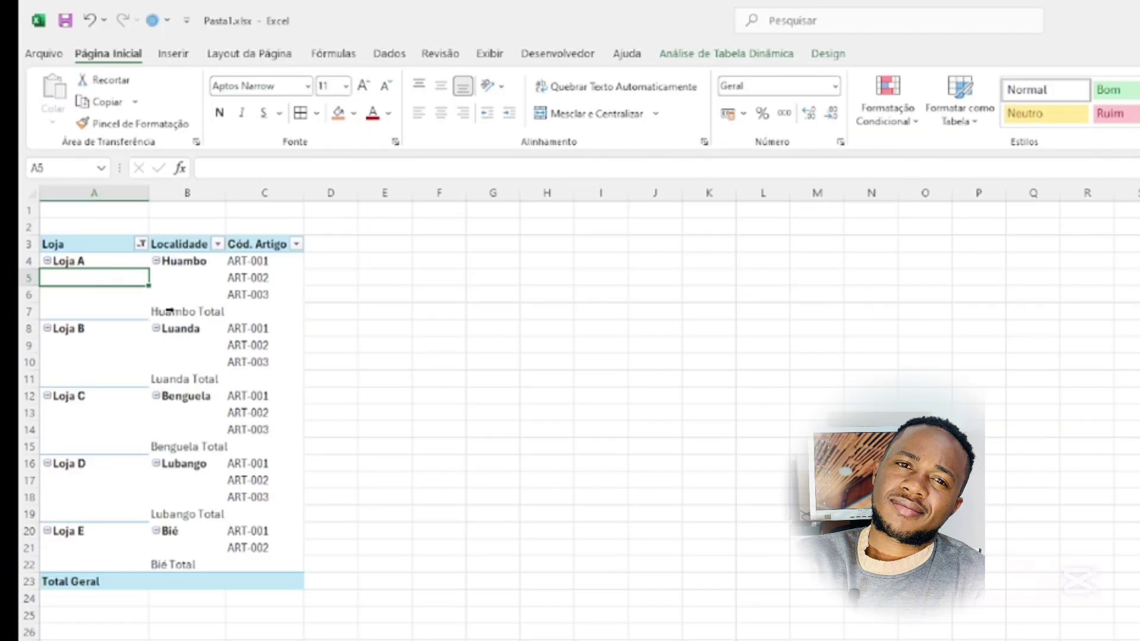
pyautogui.rightClick(190, 311)
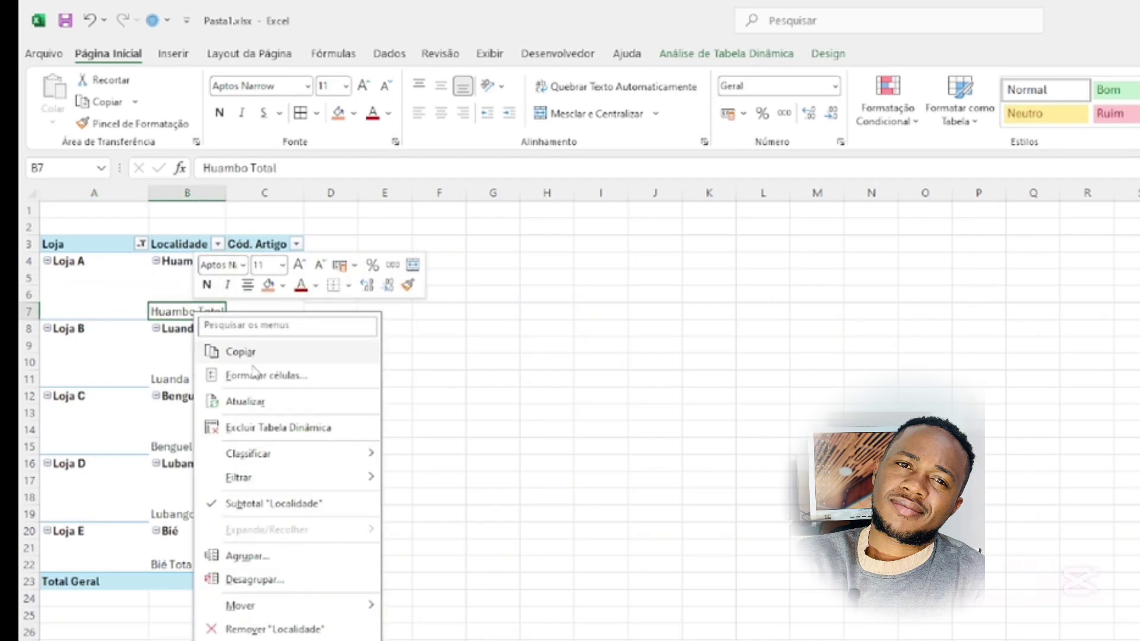
pyautogui.click(281, 504)
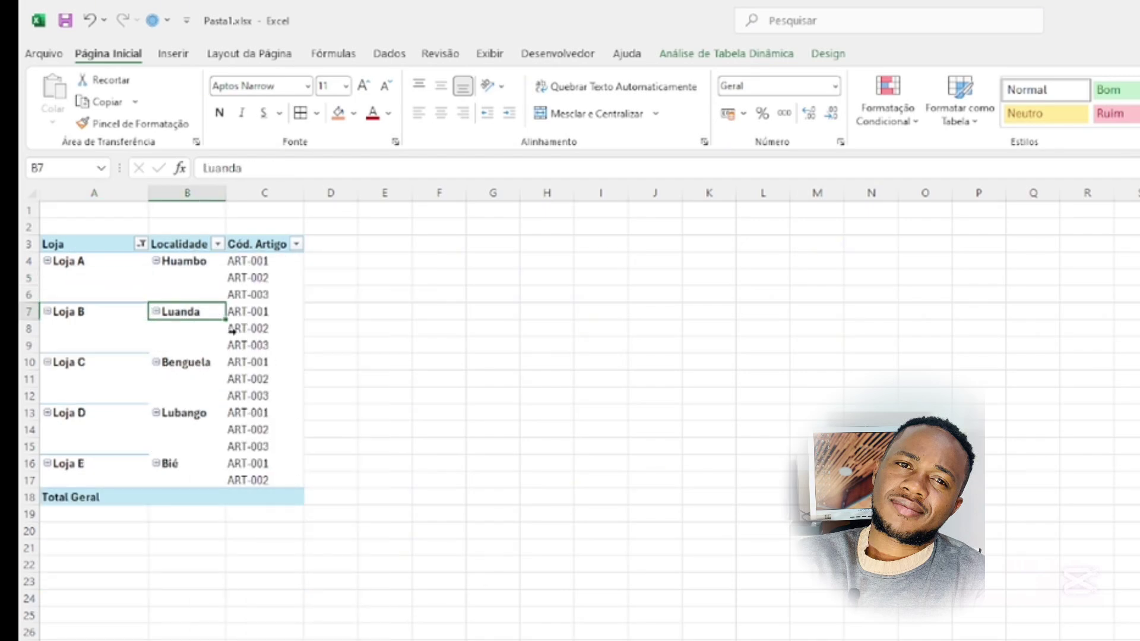
pyautogui.click(195, 279)
pyautogui.click(82, 277)
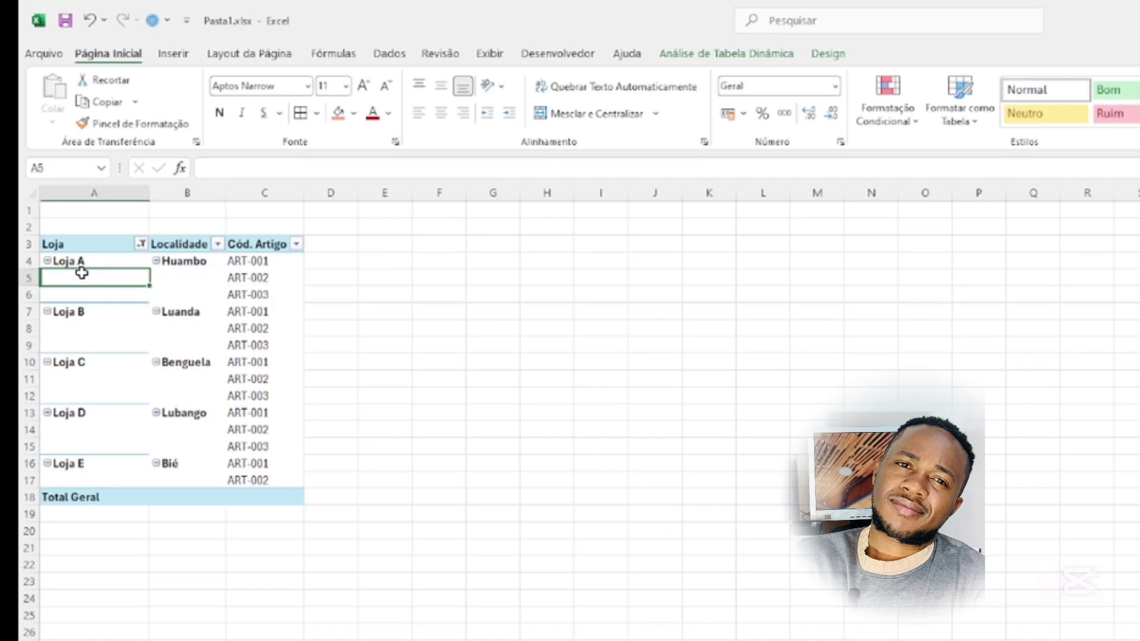
pyautogui.click(91, 261)
pyautogui.click(189, 262)
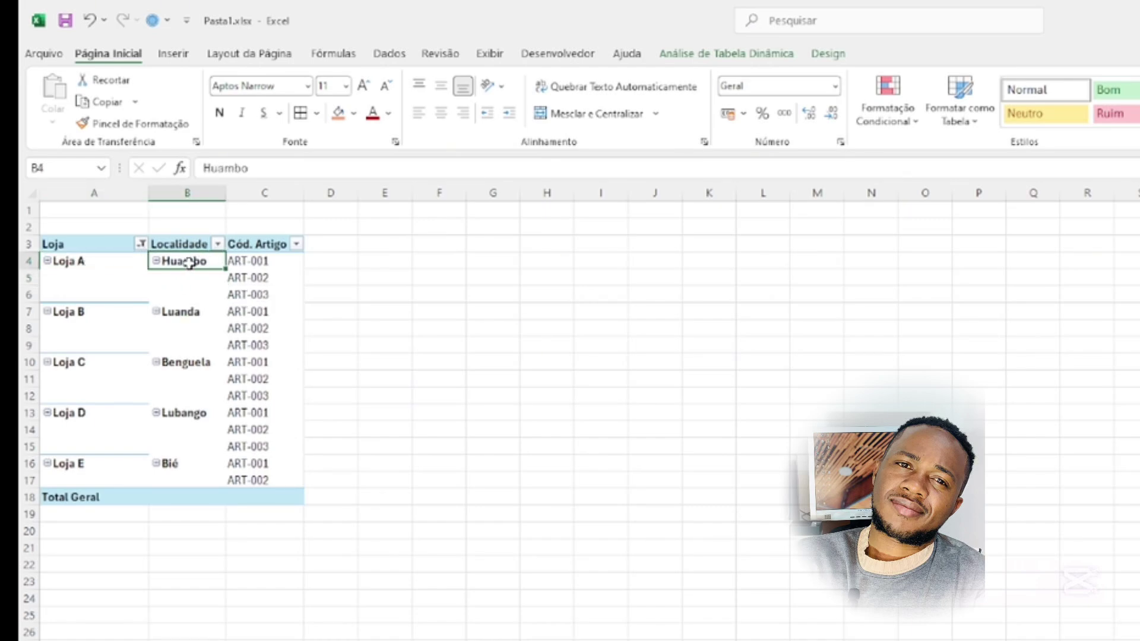
pyautogui.click(243, 262)
pyautogui.click(240, 277)
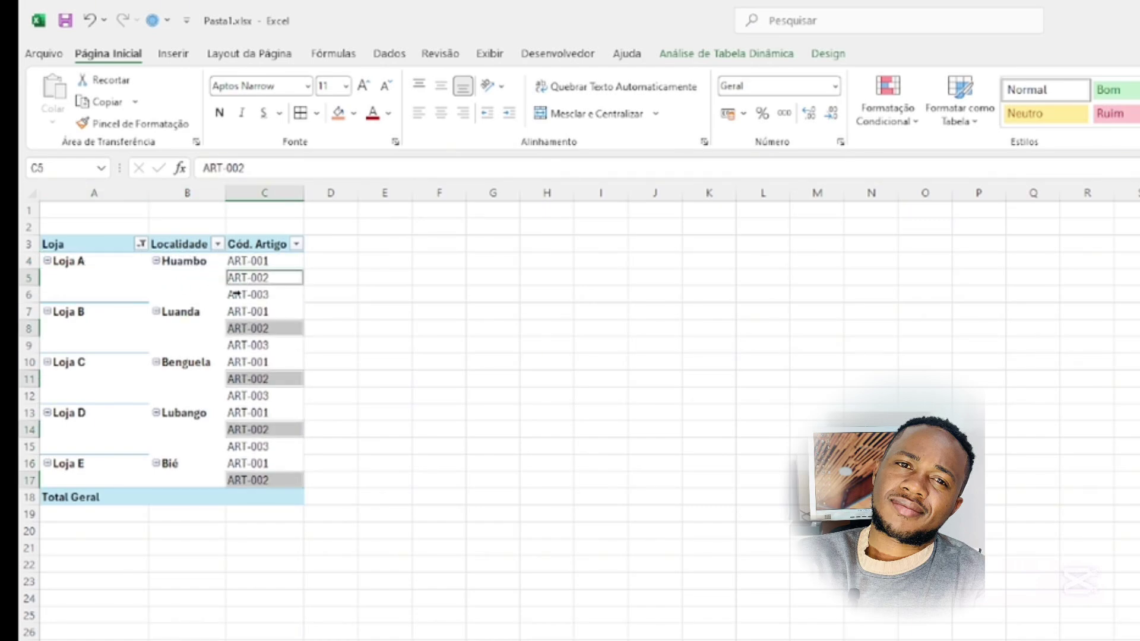
pyautogui.click(237, 294)
pyautogui.click(184, 263)
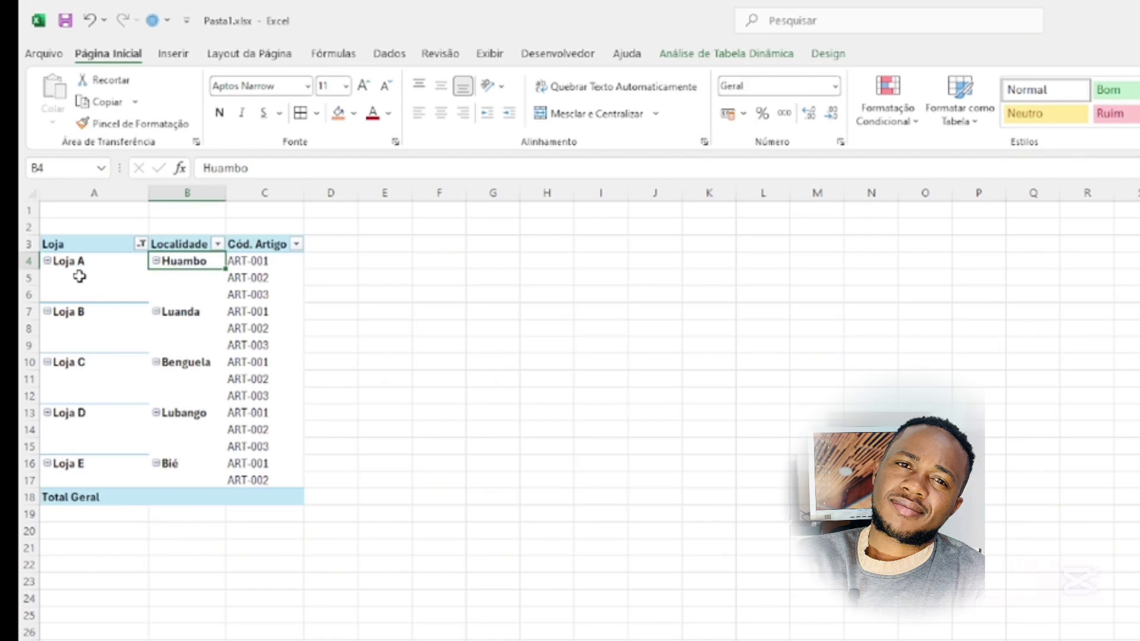
pyautogui.click(185, 290)
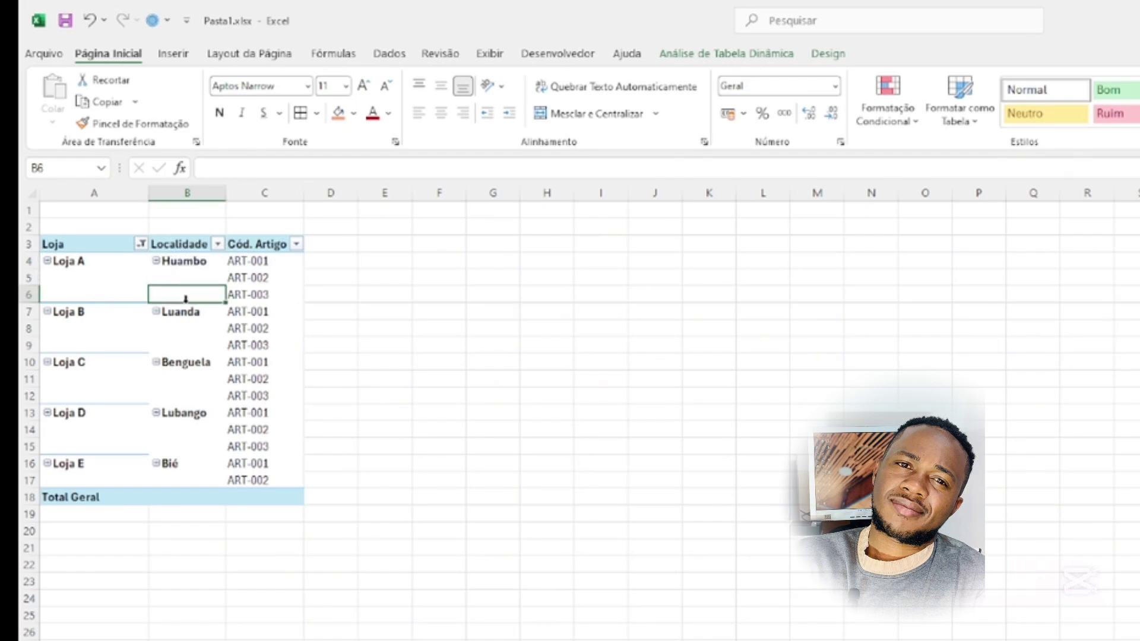
# Set the PivotTable's report layout to repeat all item labels.
pyautogui.click(184, 261)
pyautogui.click(831, 55)
pyautogui.click(160, 104)
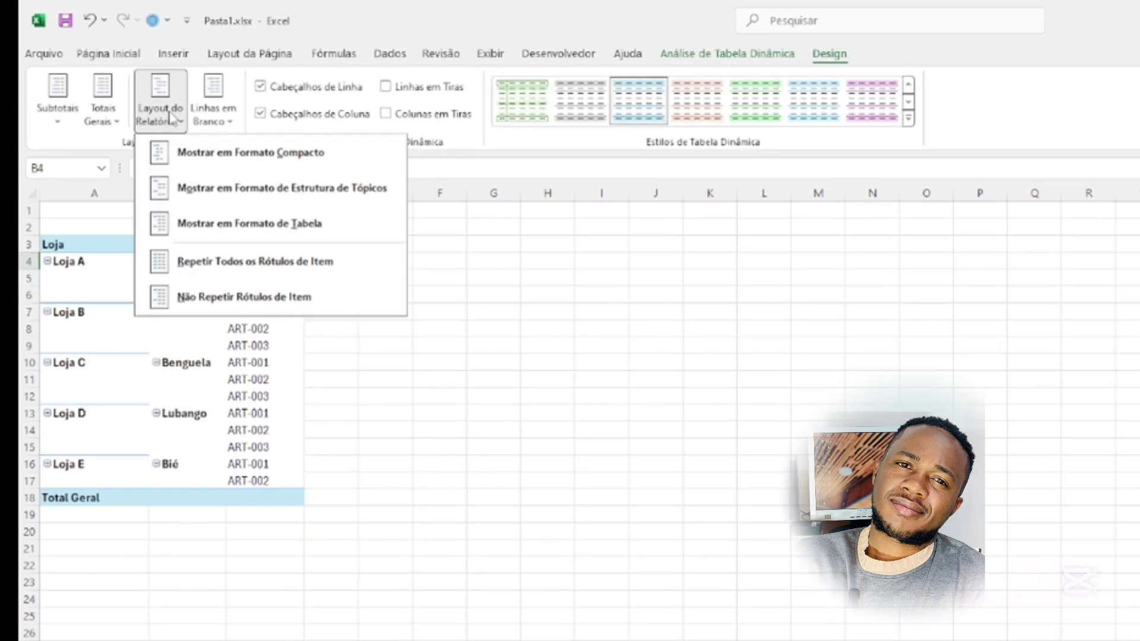
pyautogui.click(255, 263)
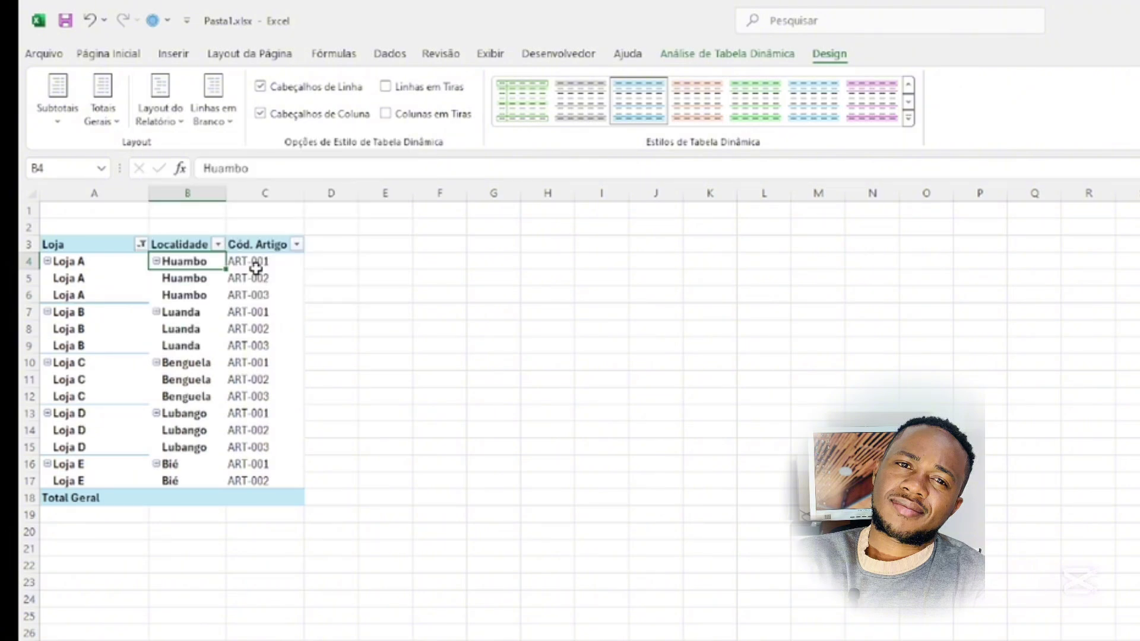
pyautogui.click(508, 359)
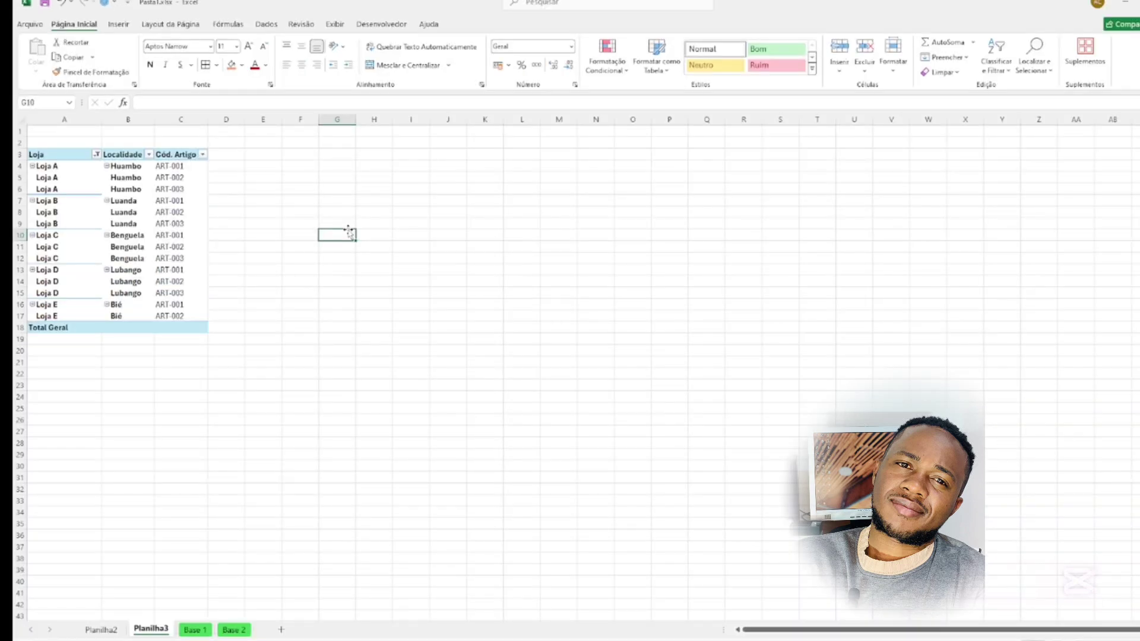
# Add the Nome_do_Produto field to the PivotTable and turn off the Cód. Artigo subtotals.
pyautogui.click(92, 211)
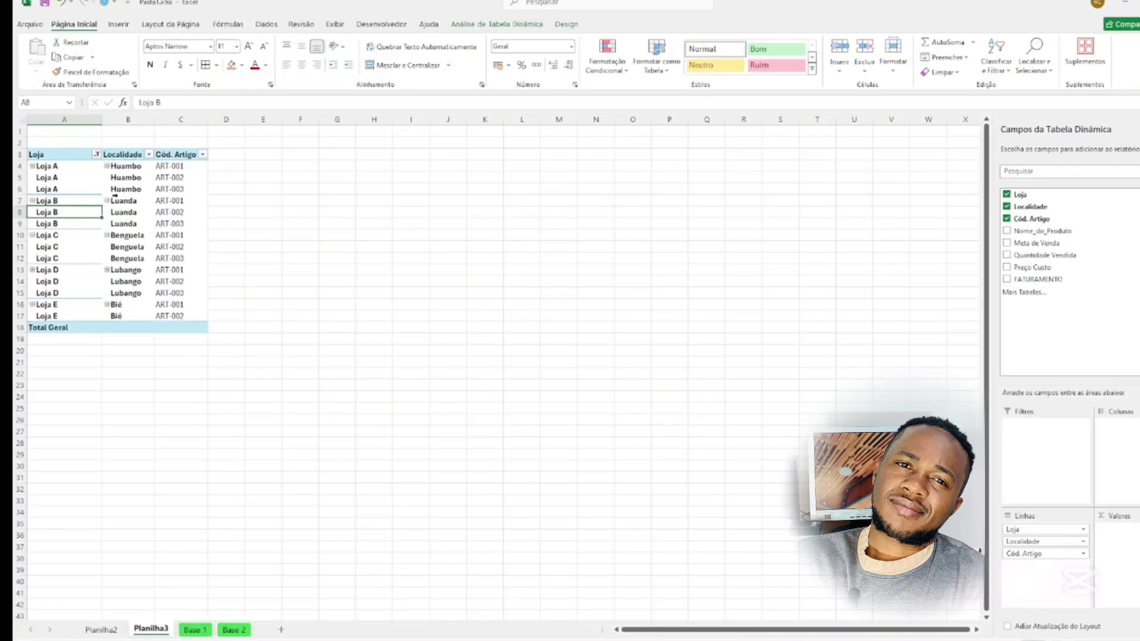
pyautogui.click(1007, 231)
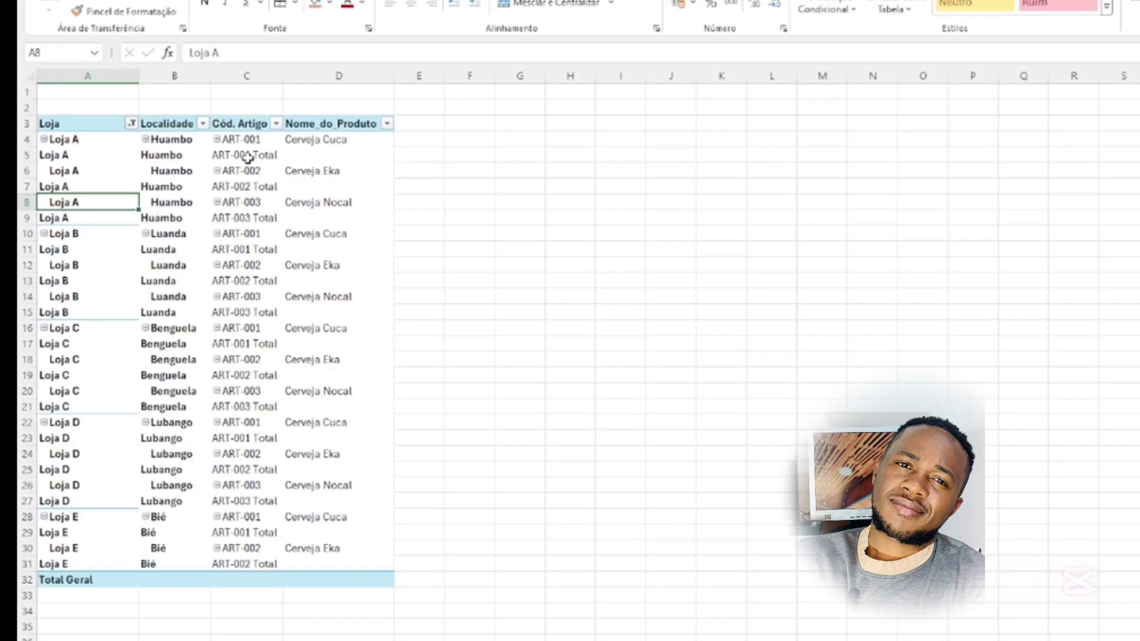
pyautogui.click(181, 177)
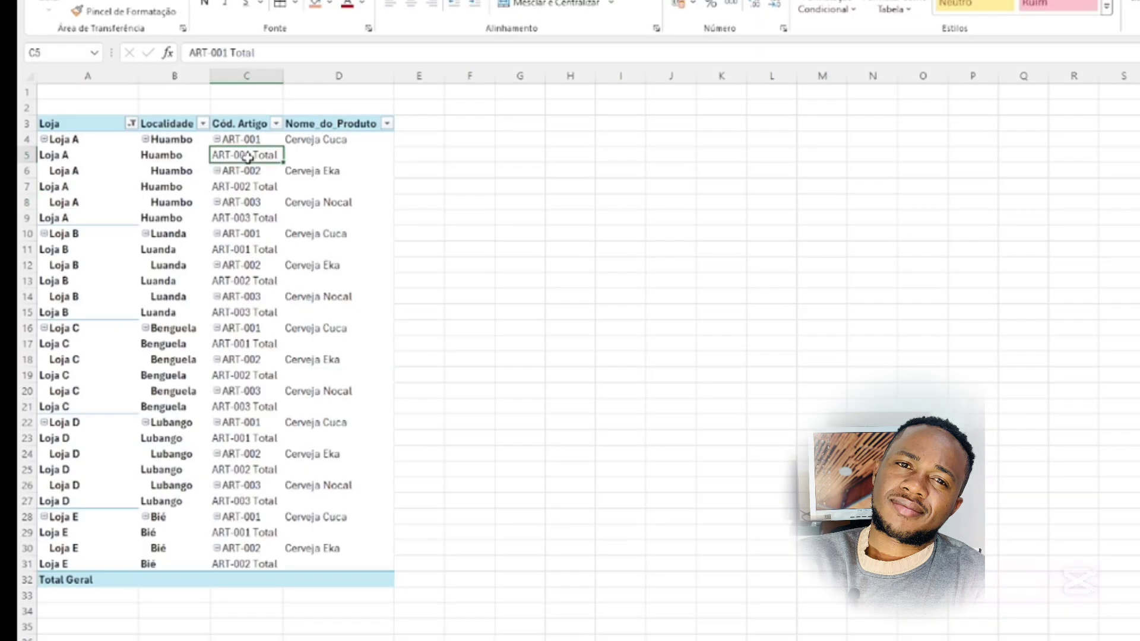
pyautogui.rightClick(181, 177)
pyautogui.click(306, 335)
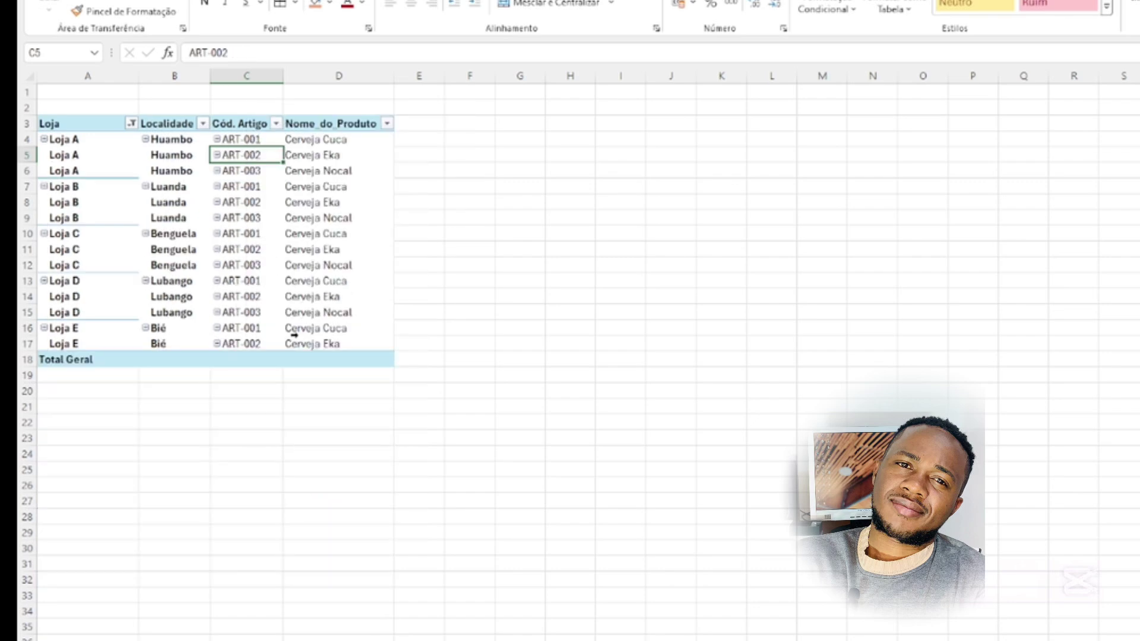
pyautogui.click(352, 203)
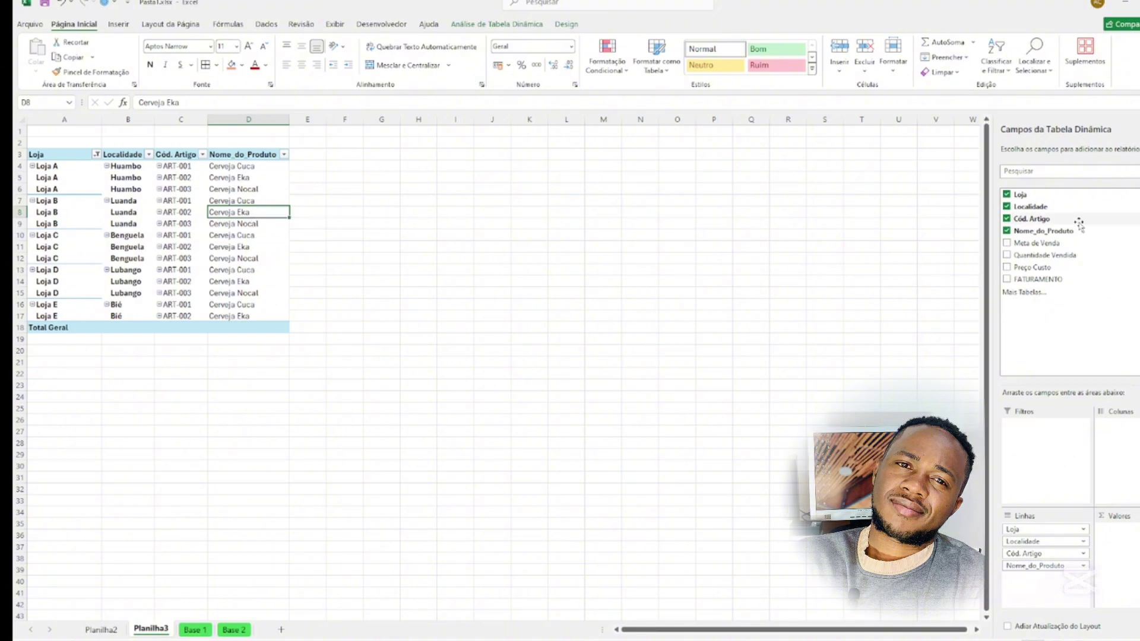
# Add the Quantidade Vendida and FATURAMENTO fields as summed values in the PivotTable.
pyautogui.click(1007, 255)
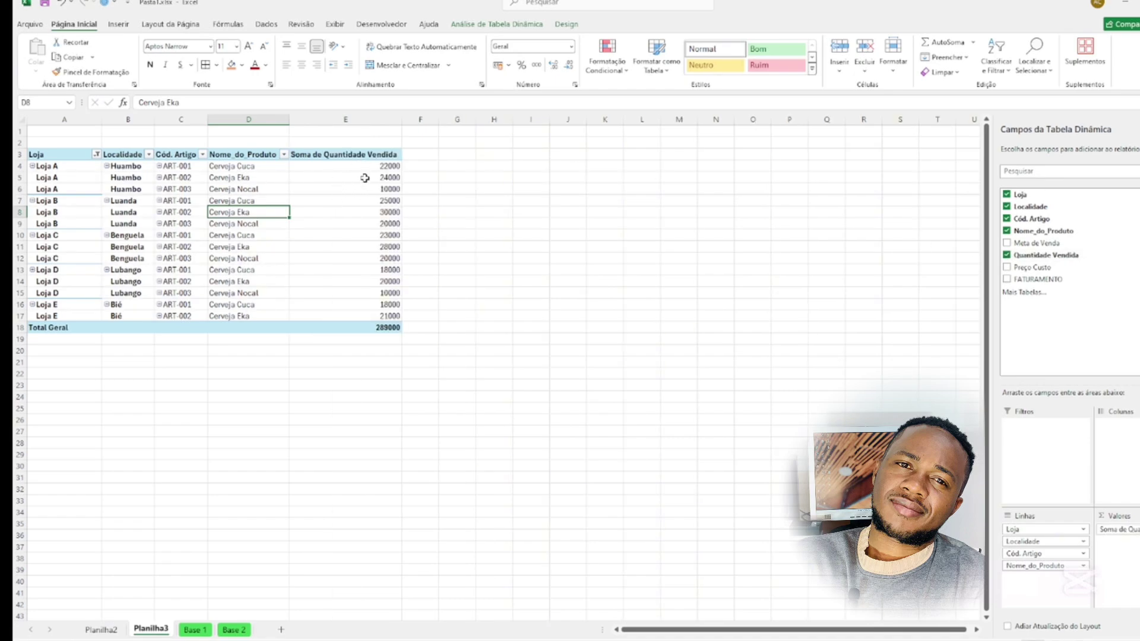
pyautogui.moveTo(363, 178)
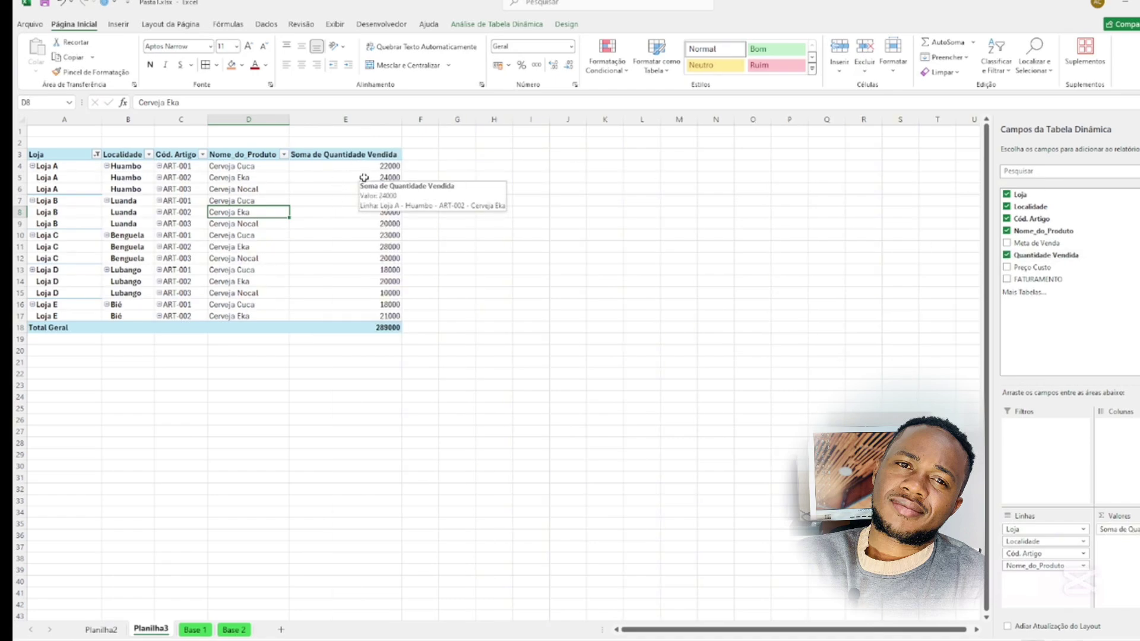
pyautogui.click(340, 167)
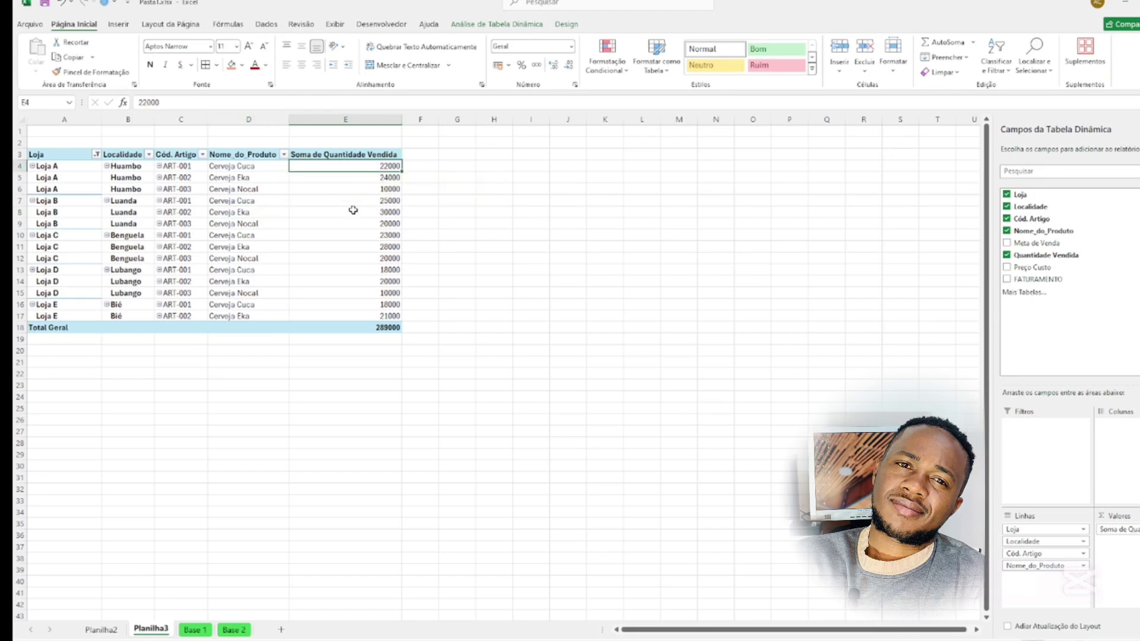
pyautogui.moveTo(353, 210)
pyautogui.moveTo(317, 222)
pyautogui.moveTo(380, 162)
pyautogui.click(1006, 279)
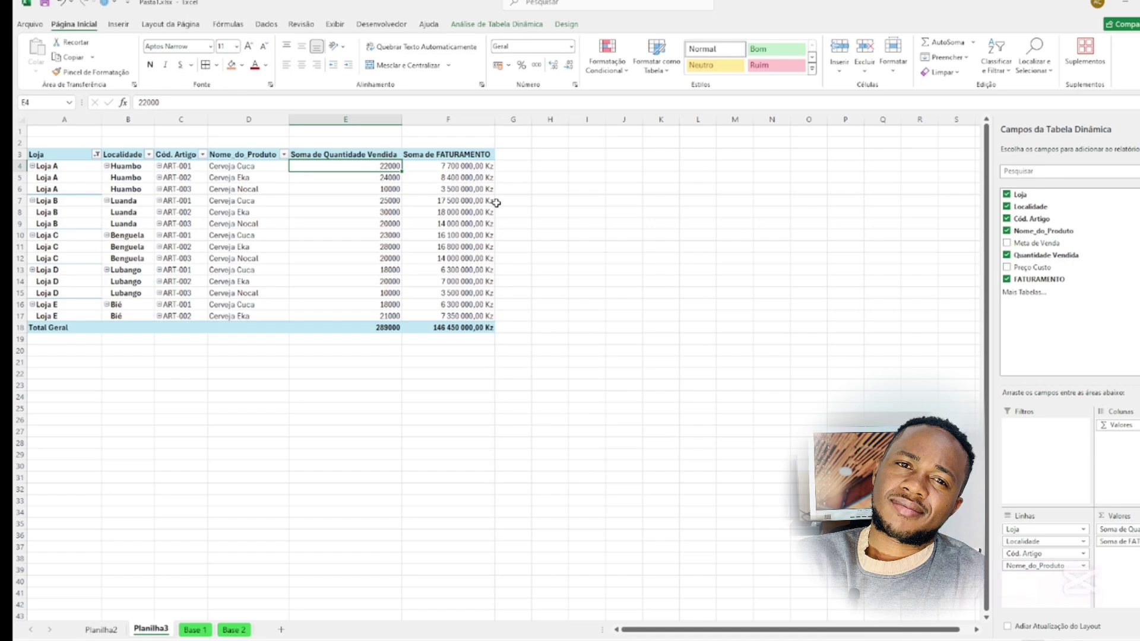
# Compare the PivotTable's product rows and values on Planilha3 with the source table on the Base 1 sheet.
pyautogui.click(244, 169)
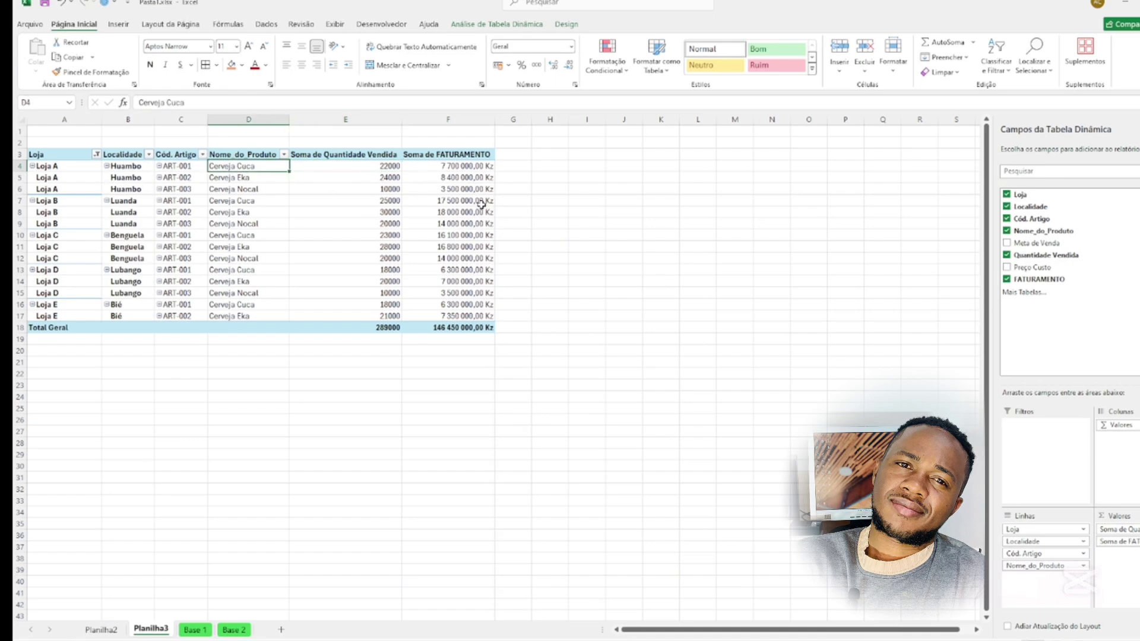
pyautogui.click(248, 191)
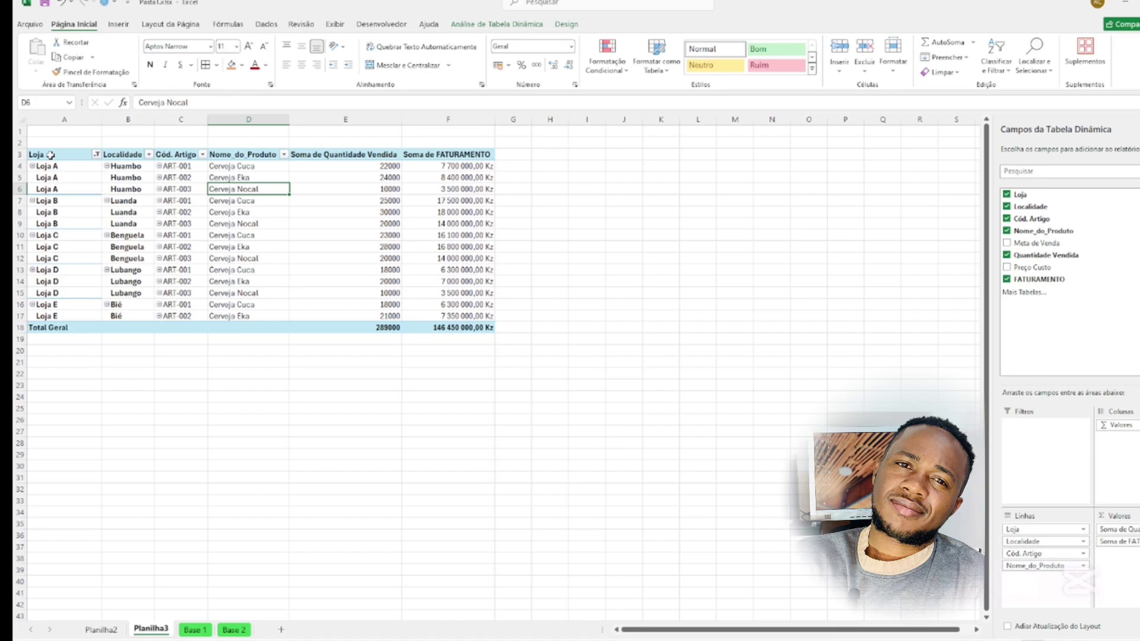
pyautogui.click(253, 212)
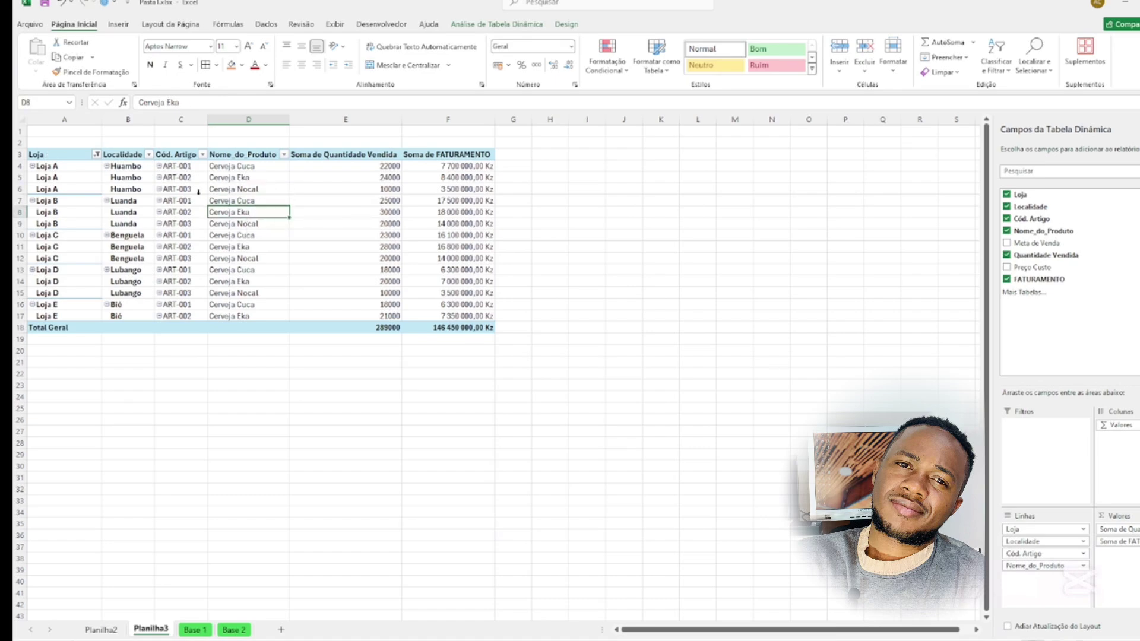
pyautogui.click(196, 628)
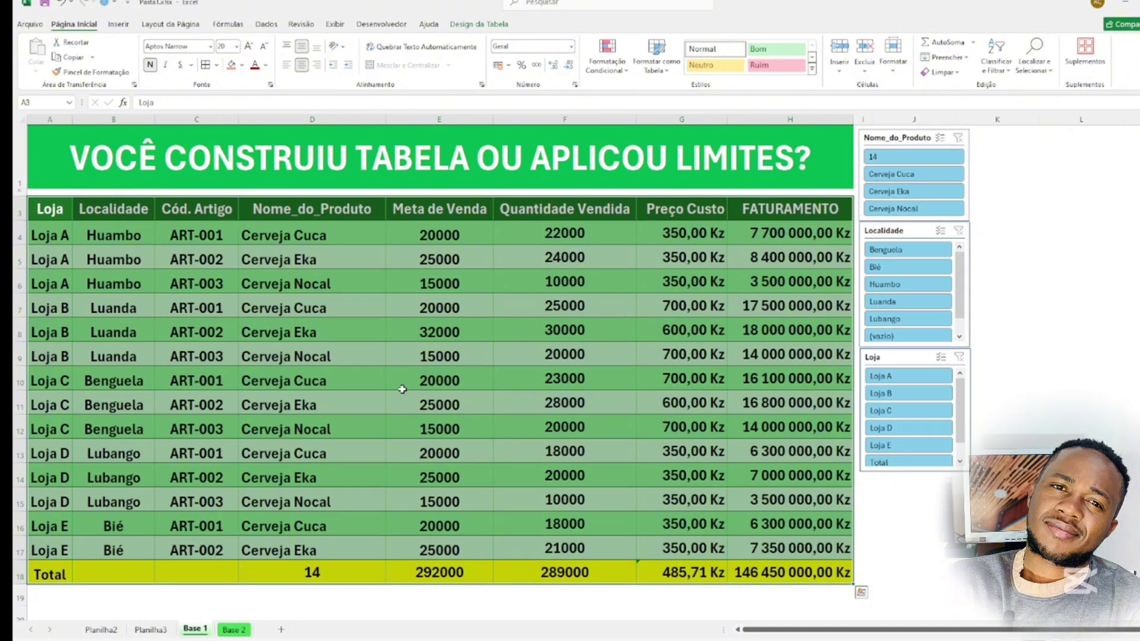
pyautogui.click(148, 629)
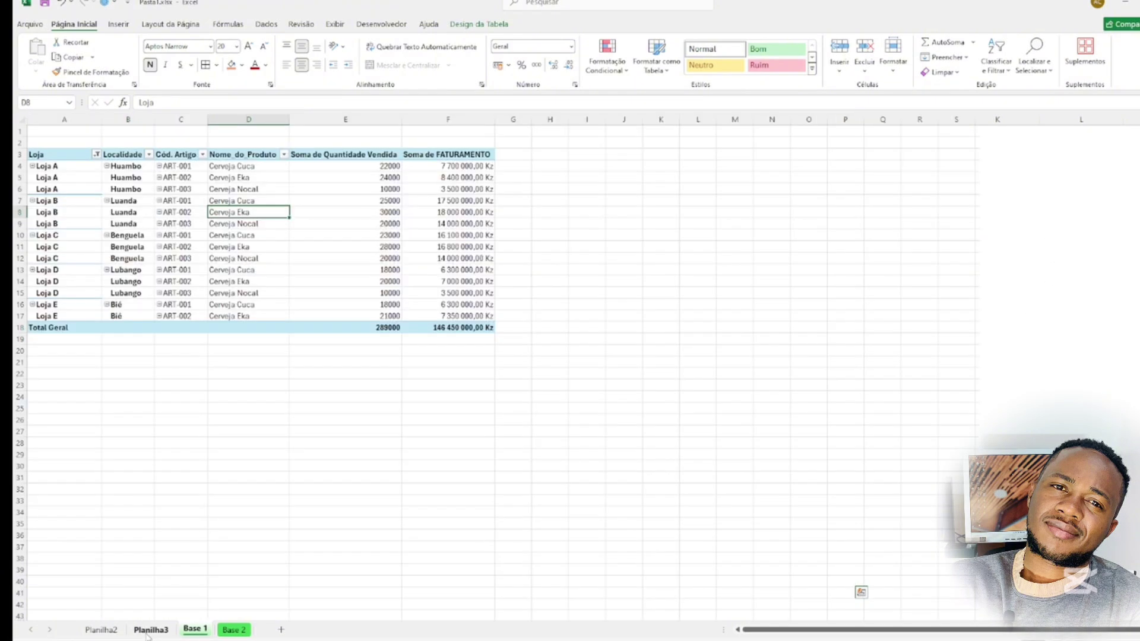
pyautogui.click(313, 400)
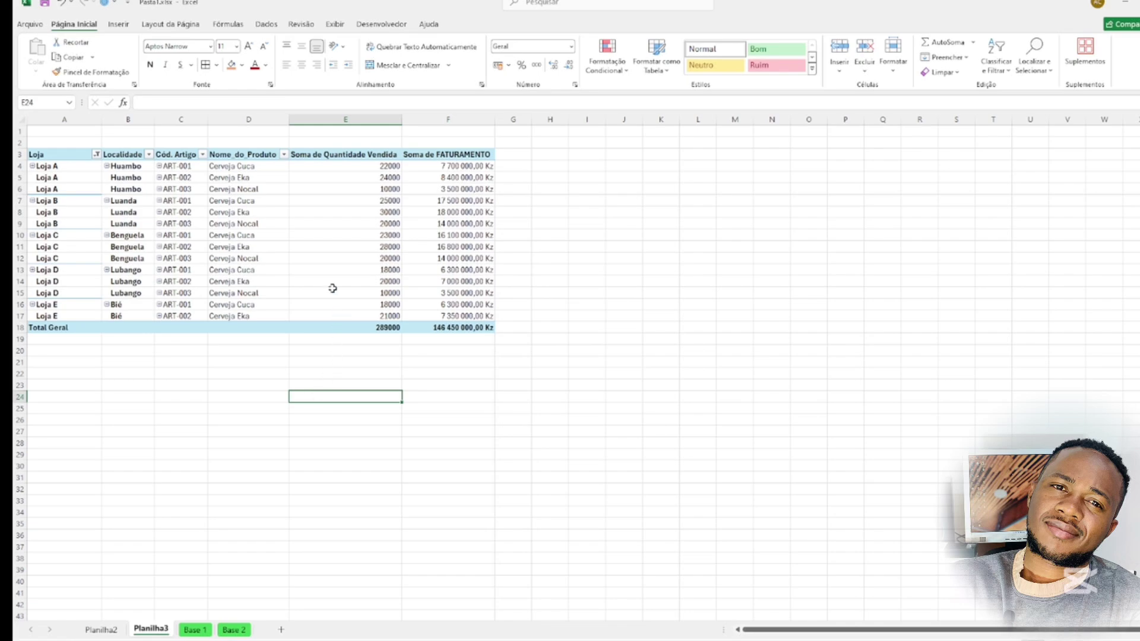
pyautogui.moveTo(319, 203)
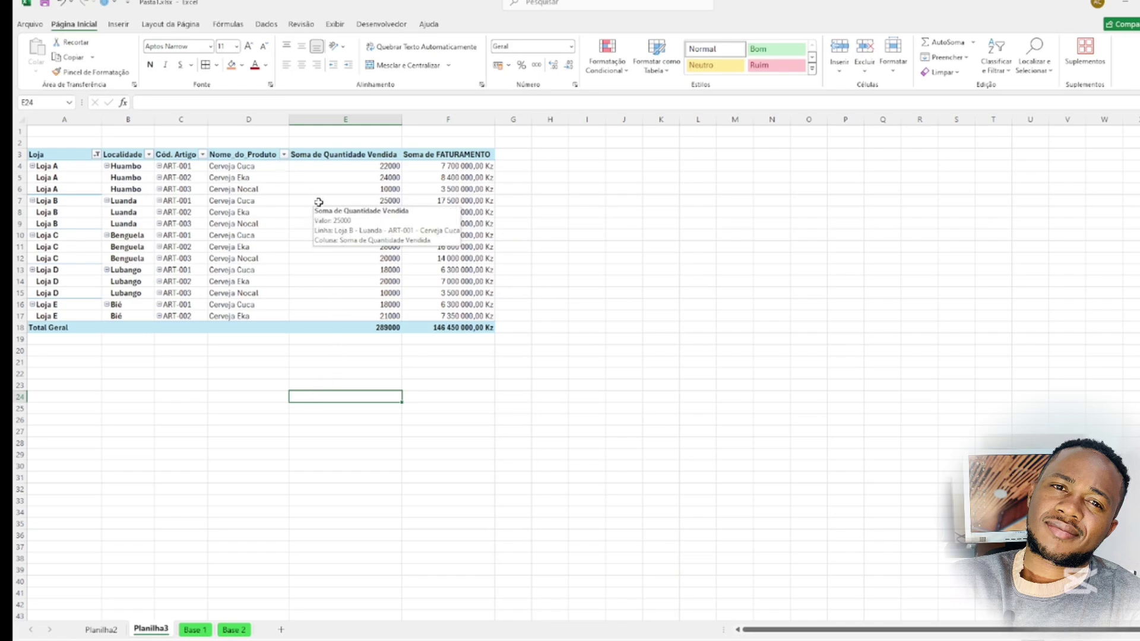
pyautogui.click(315, 198)
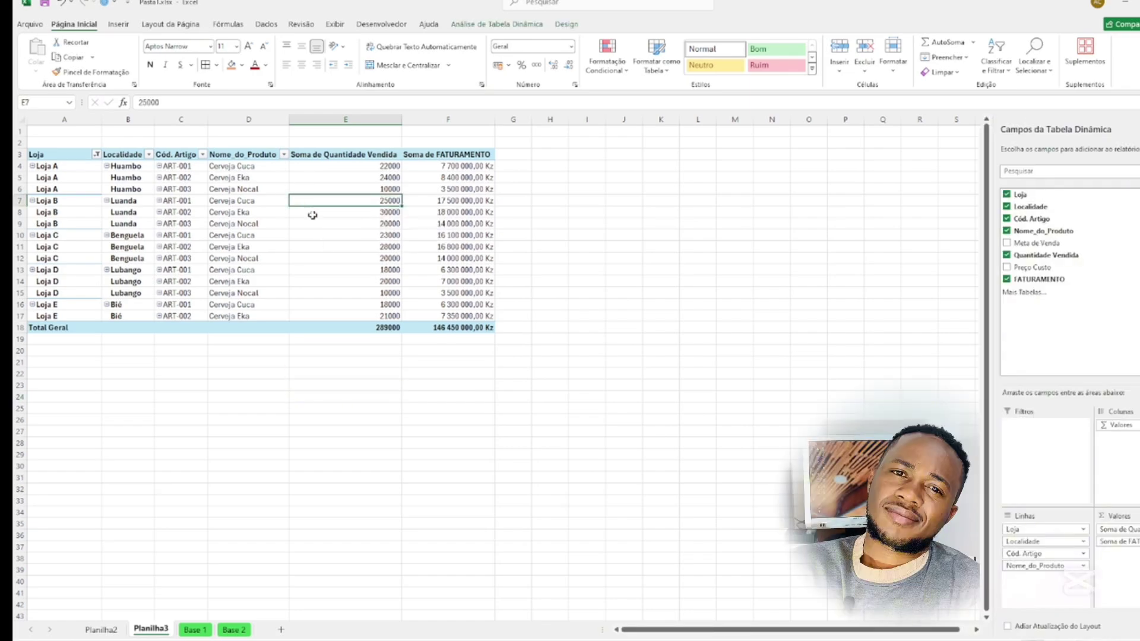
# Insert slicers for Localidade and Nome_do_Produto from the PivotTable on Planilha3.
pyautogui.click(343, 189)
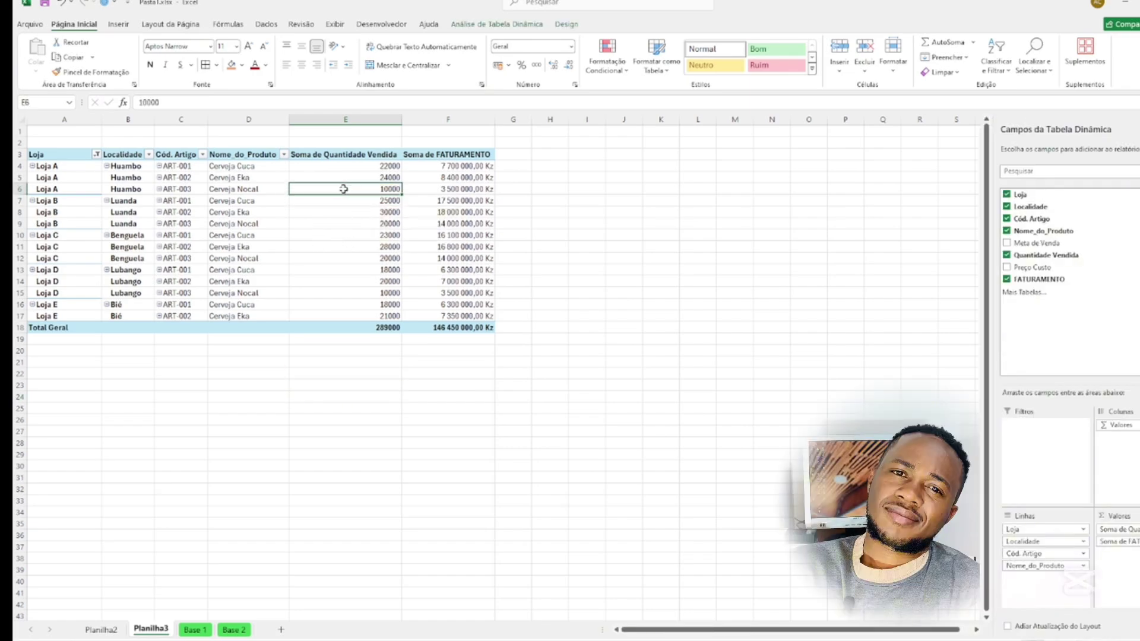
pyautogui.click(495, 25)
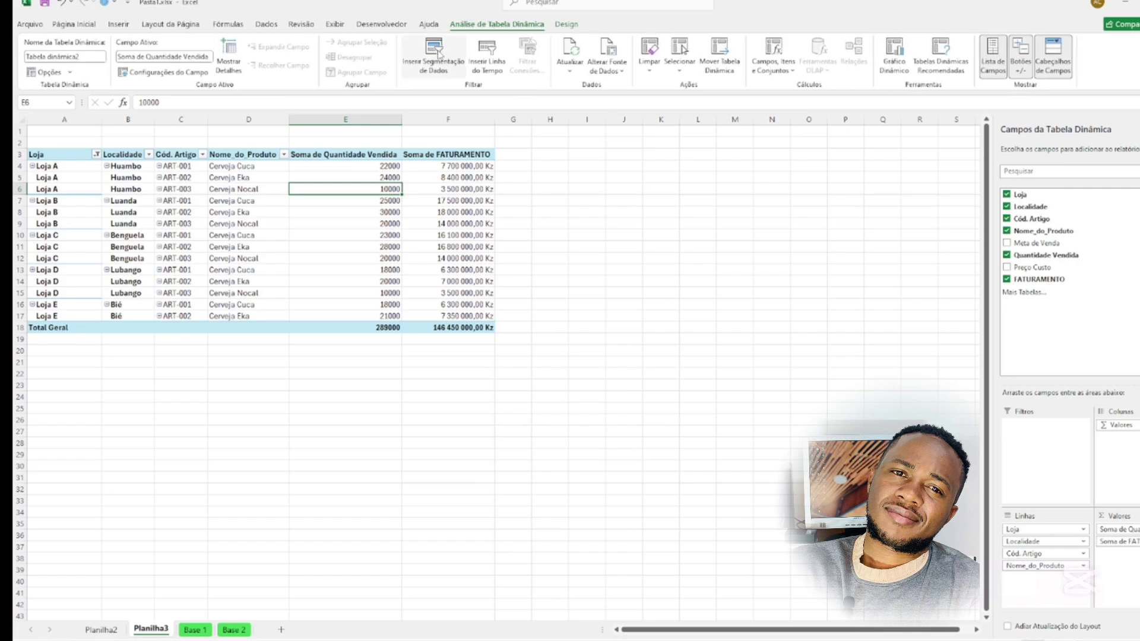
pyautogui.click(438, 51)
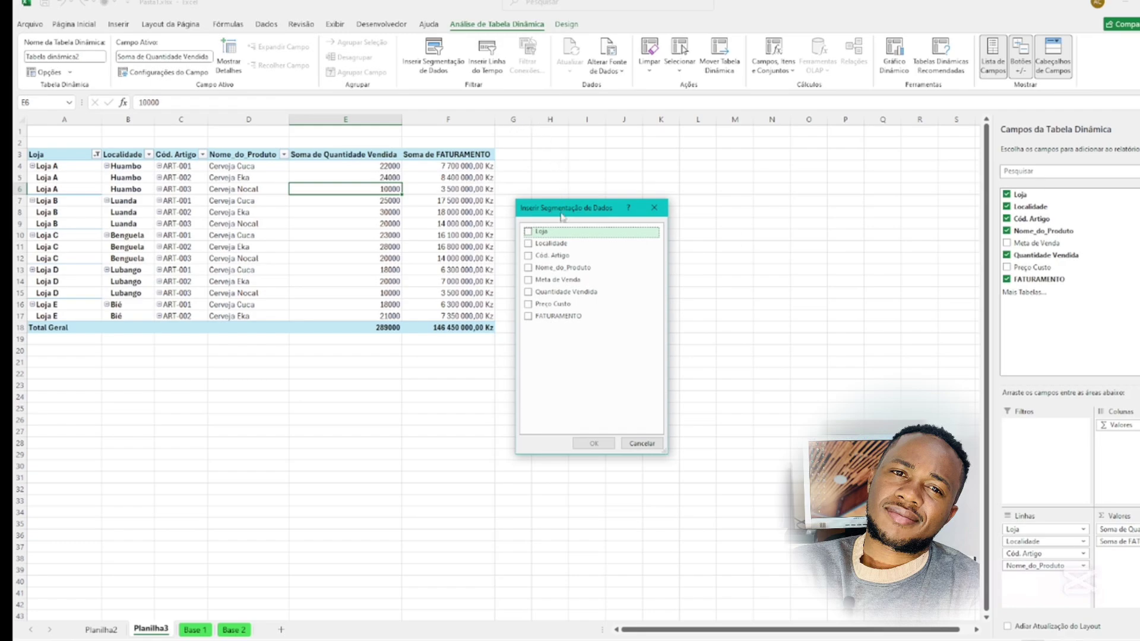
pyautogui.click(529, 245)
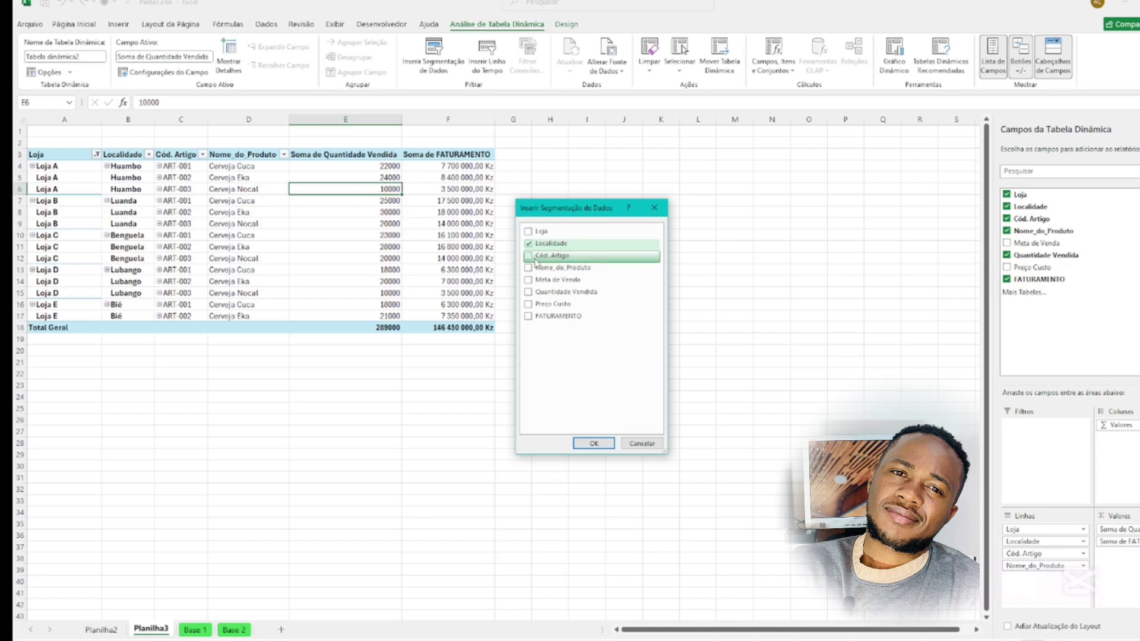
pyautogui.click(530, 270)
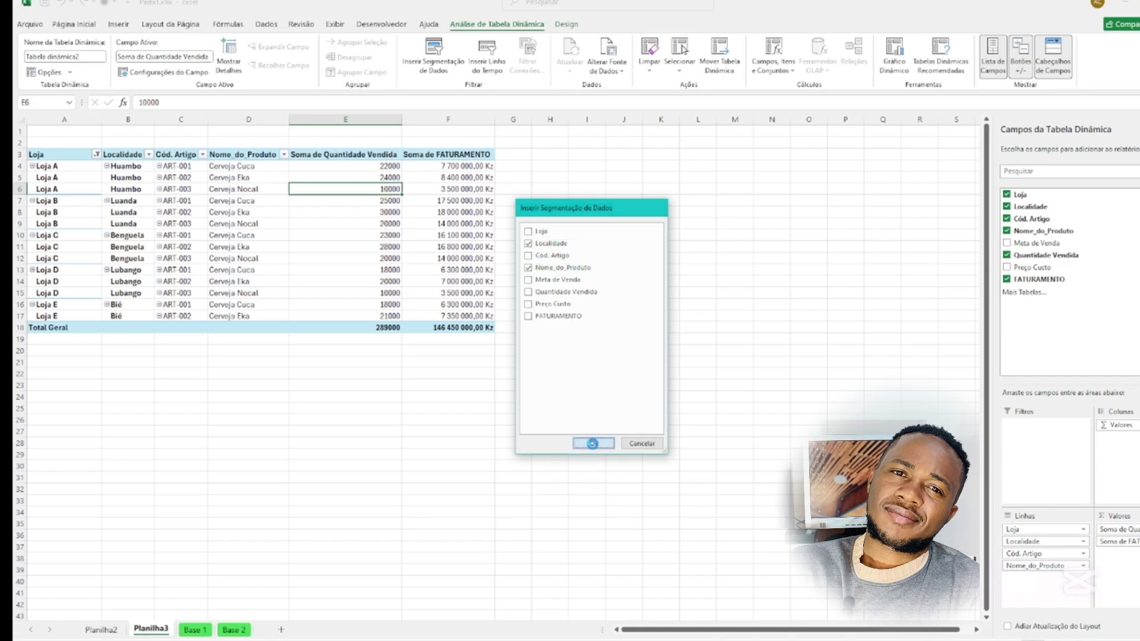
pyautogui.click(594, 443)
# Move the Nome_do_Produto slicer clear of the PivotTable and make rows 1 and 2 above the report taller.
pyautogui.moveTo(529, 326); pyautogui.dragTo(656, 195)
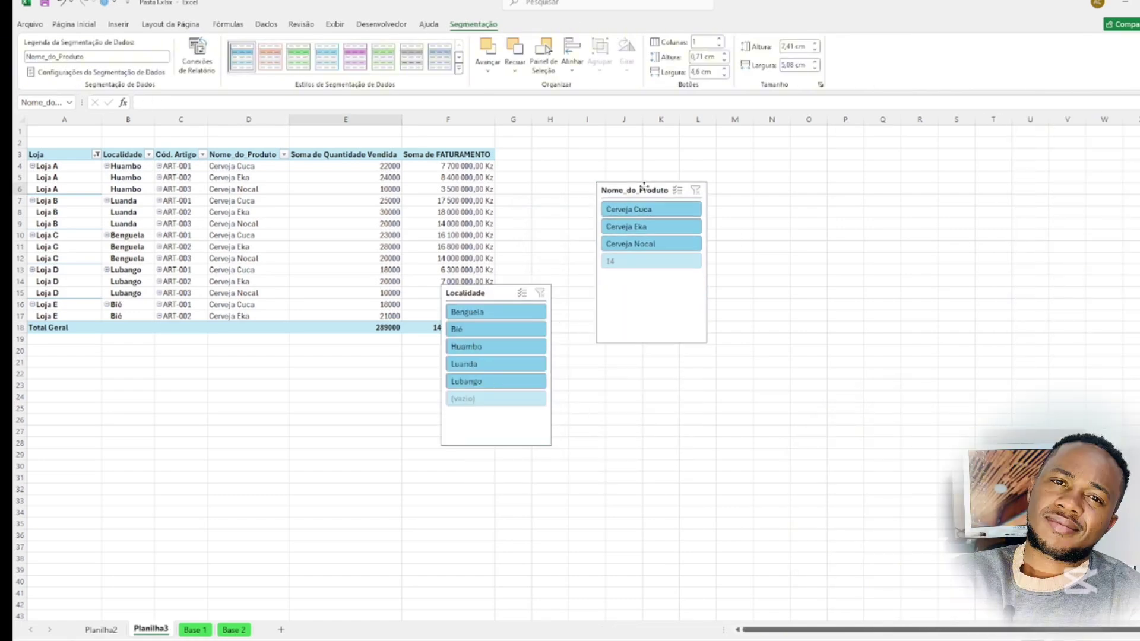
pyautogui.moveTo(501, 280); pyautogui.dragTo(516, 228)
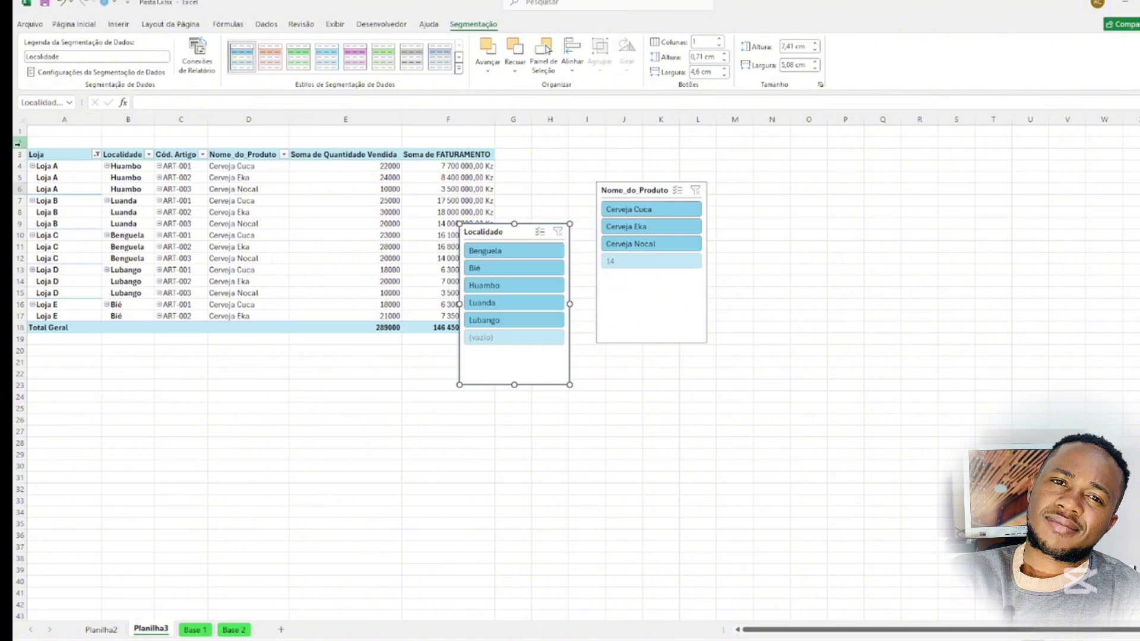
pyautogui.moveTo(21, 148); pyautogui.dragTo(21, 163)
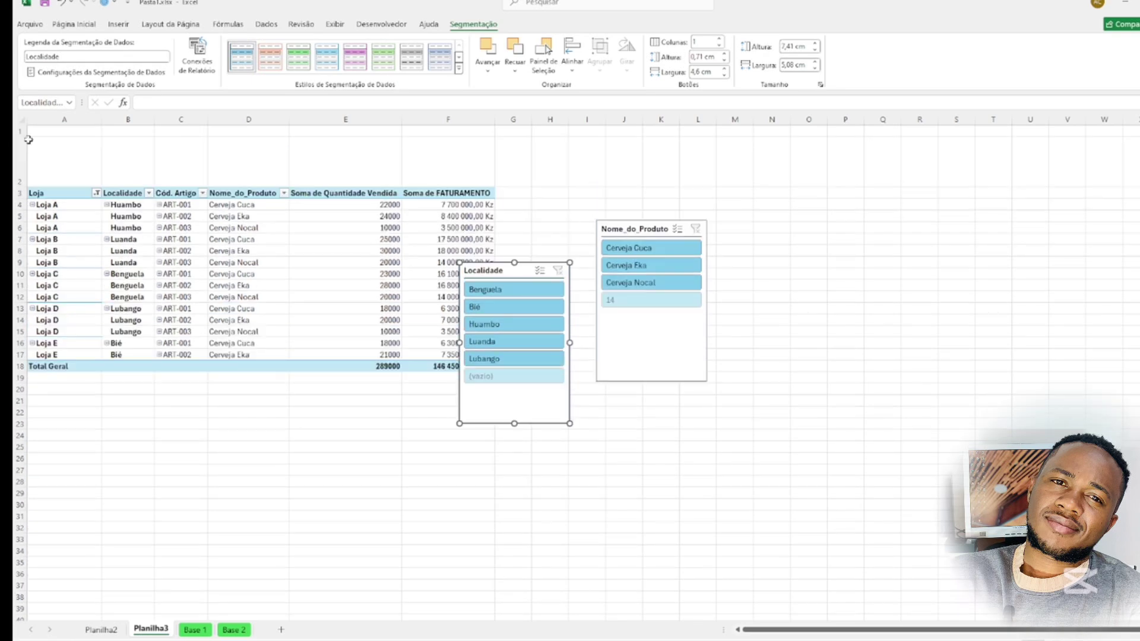
pyautogui.moveTo(22, 138); pyautogui.dragTo(22, 170)
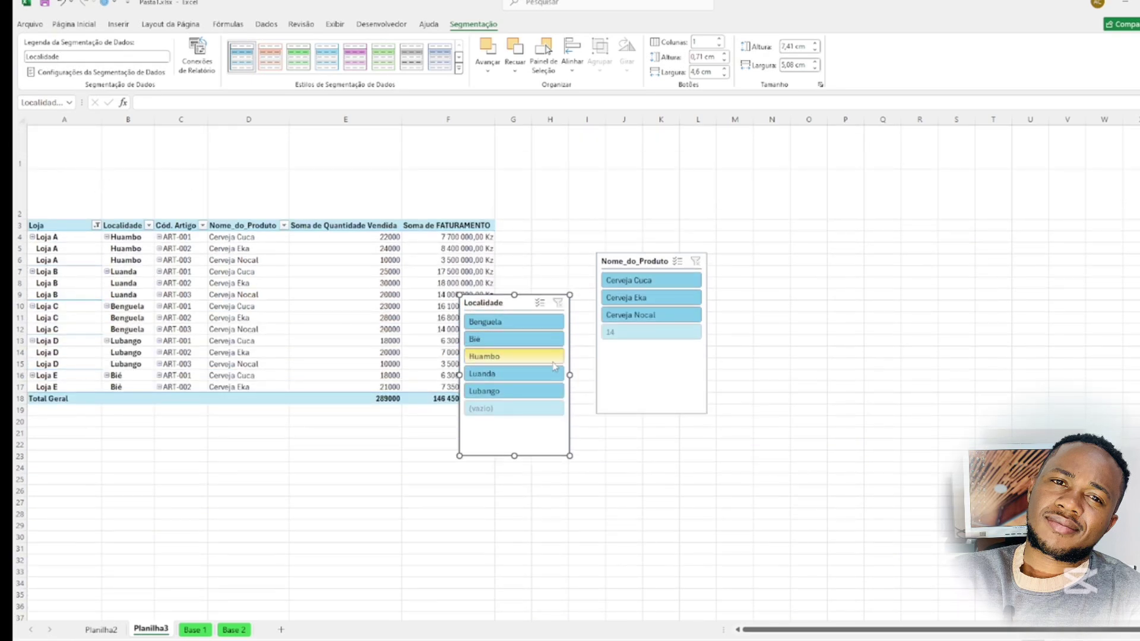
# Place the Localidade slicer in the space above the PivotTable's first columns and reduce its height to about 4.1 cm.
pyautogui.moveTo(516, 304); pyautogui.dragTo(40, 127)
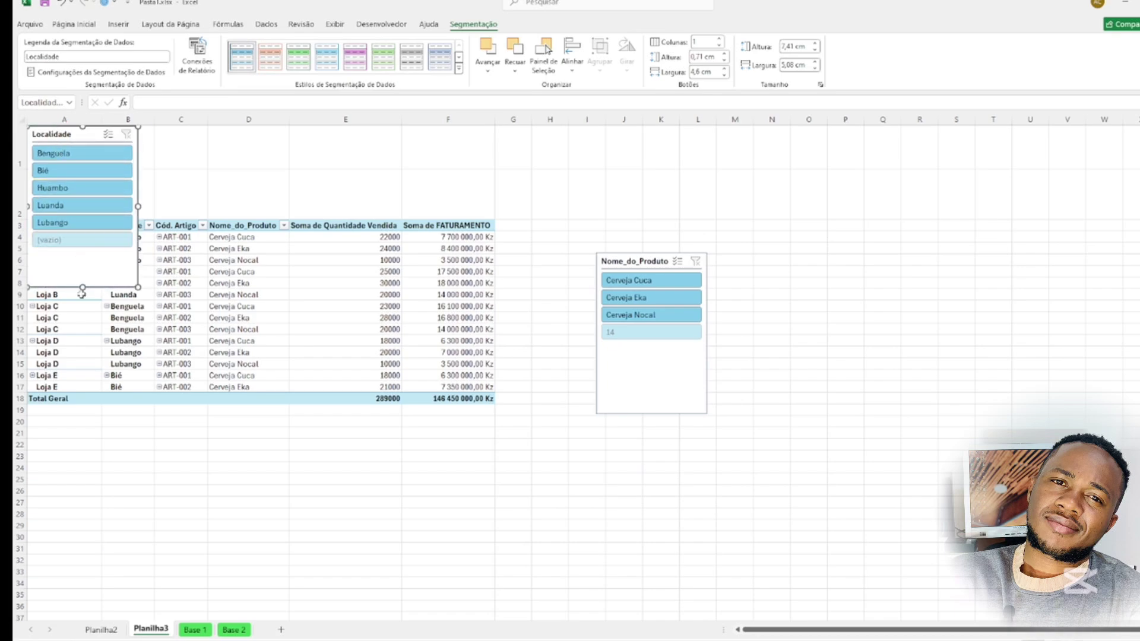
pyautogui.click(94, 219)
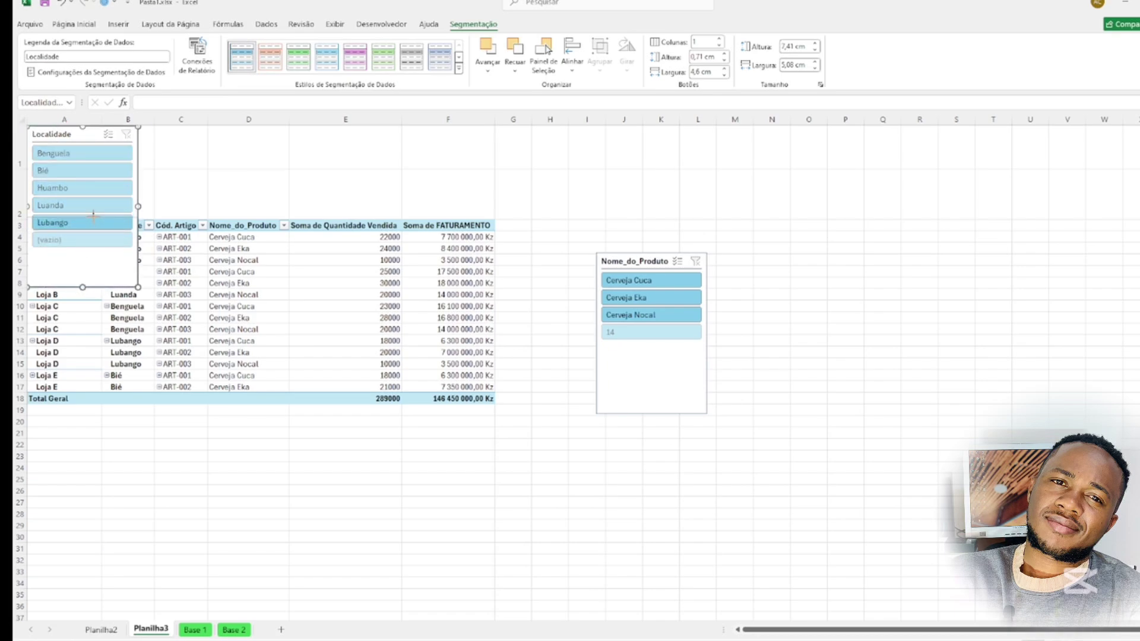
pyautogui.moveTo(95, 215); pyautogui.dragTo(95, 217)
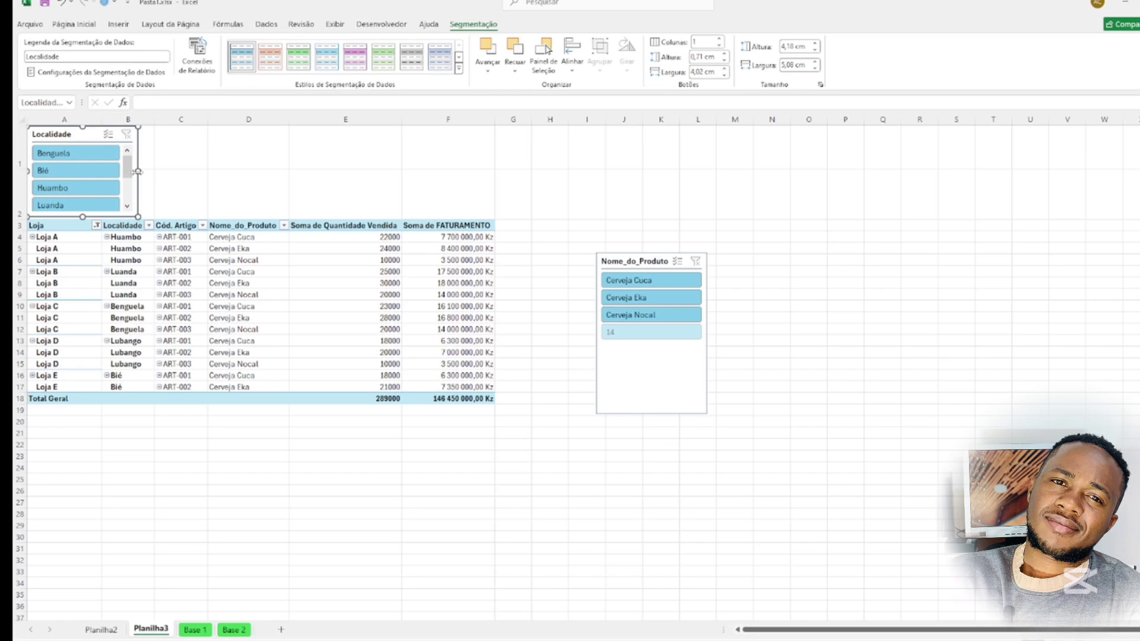
# Widen the Localidade slicer to about 12 cm with three button columns and shorten it to fit two button rows.
pyautogui.moveTo(189, 162); pyautogui.dragTo(289, 168)
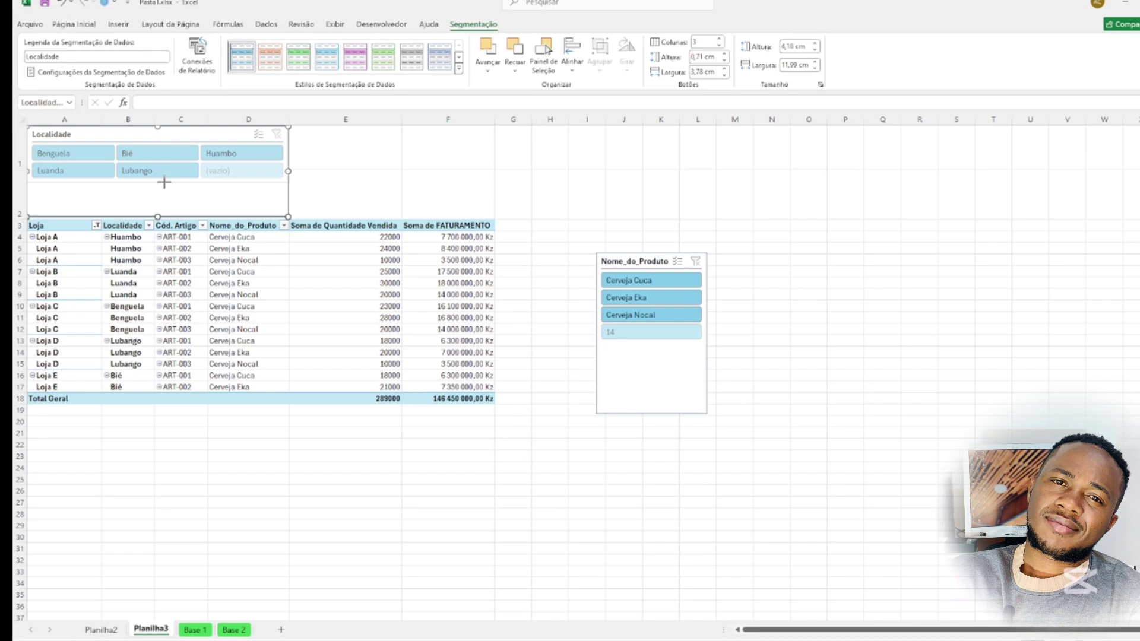
pyautogui.moveTo(158, 217); pyautogui.dragTo(158, 189)
# Place the Nome_do_Produto slicer beside the Localidade slicer, size it about 2.9 cm high by 9.4 cm wide, and give it two button columns.
pyautogui.moveTo(617, 264); pyautogui.dragTo(311, 127)
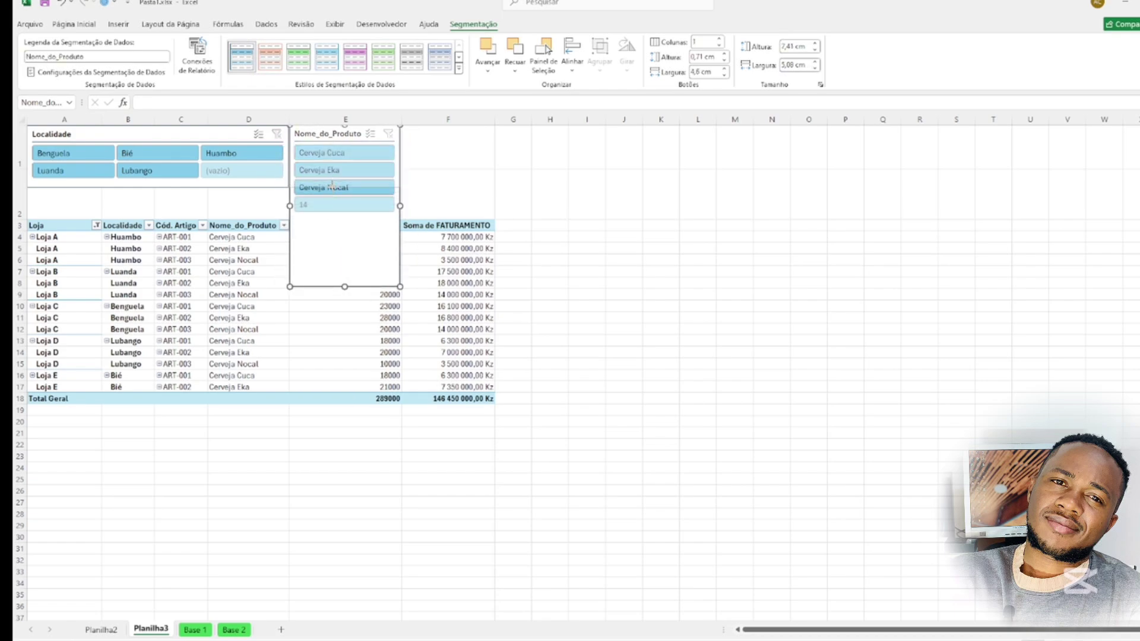
pyautogui.moveTo(330, 184); pyautogui.dragTo(331, 186)
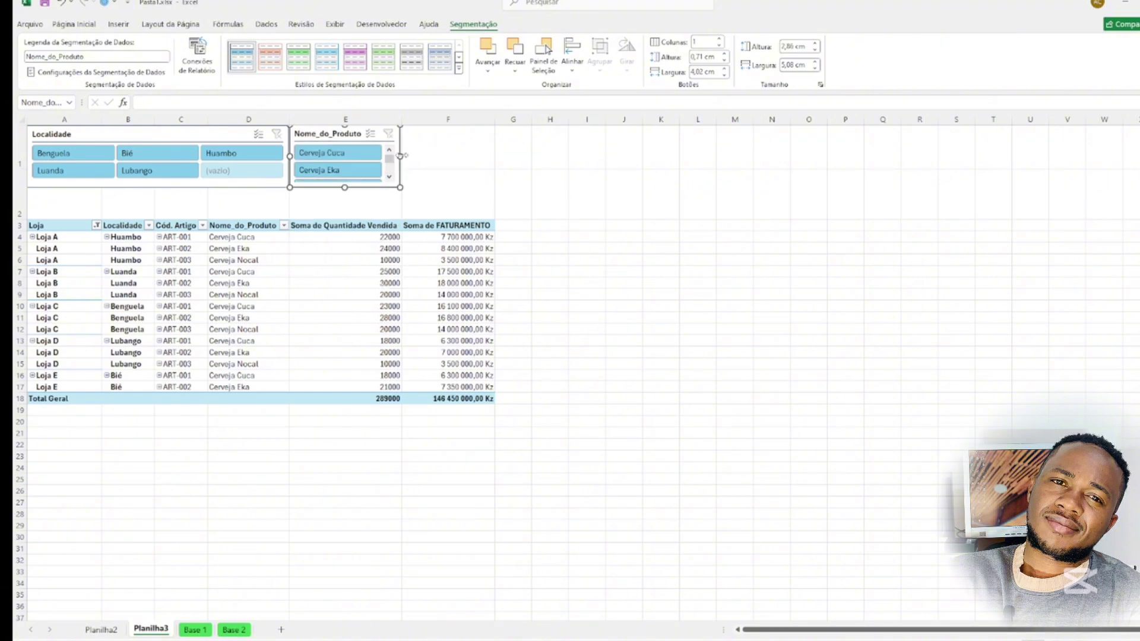
pyautogui.moveTo(503, 157); pyautogui.dragTo(494, 157)
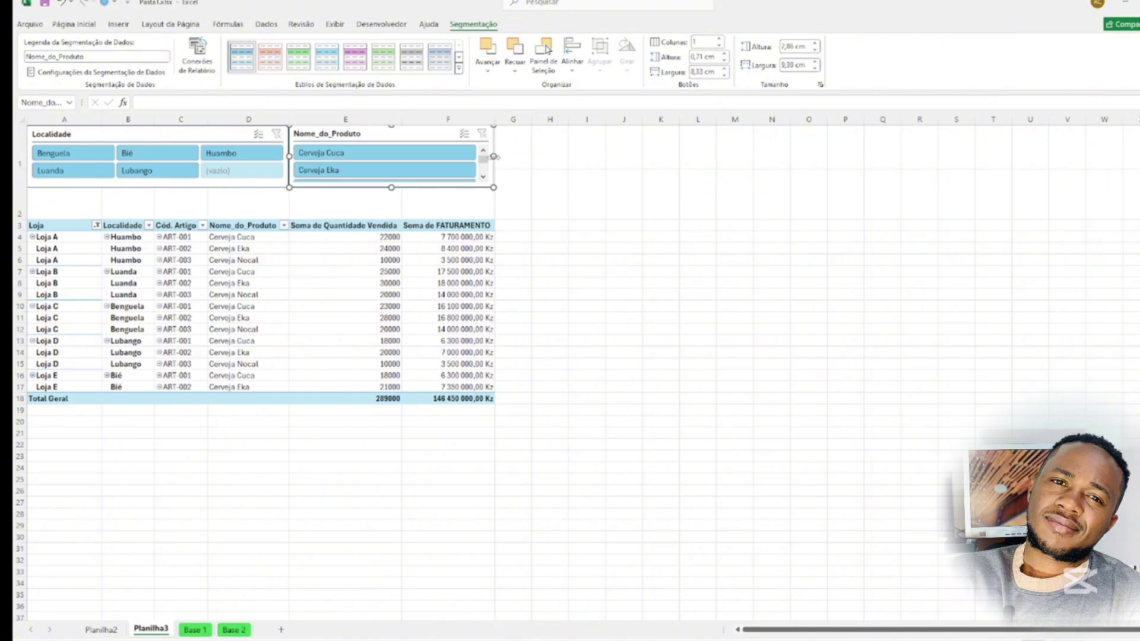
pyautogui.click(718, 39)
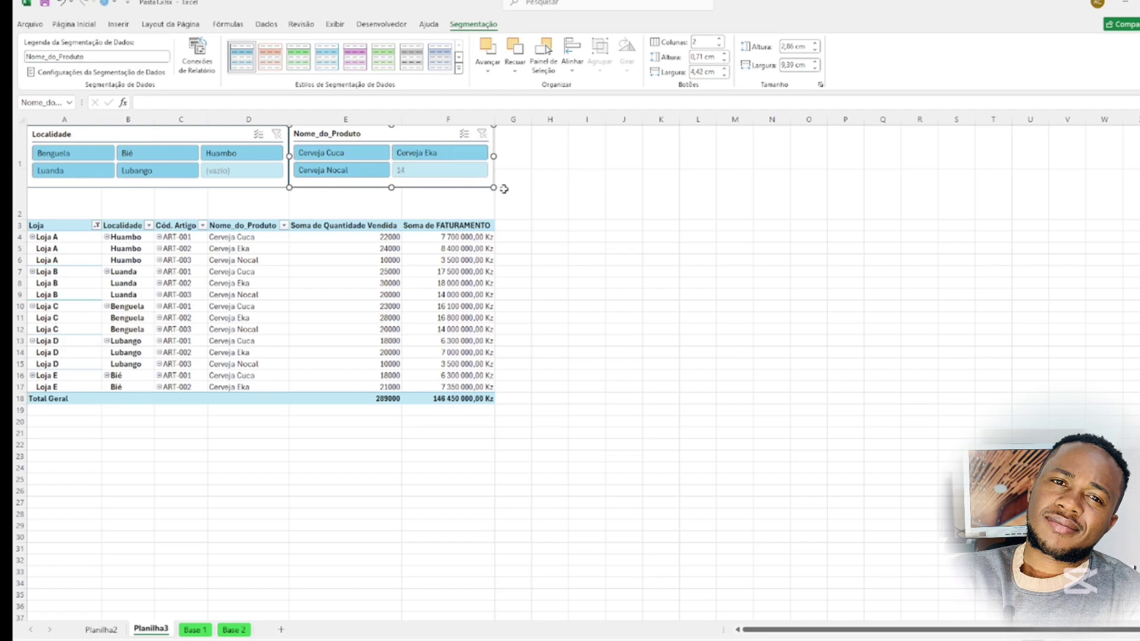
pyautogui.click(562, 197)
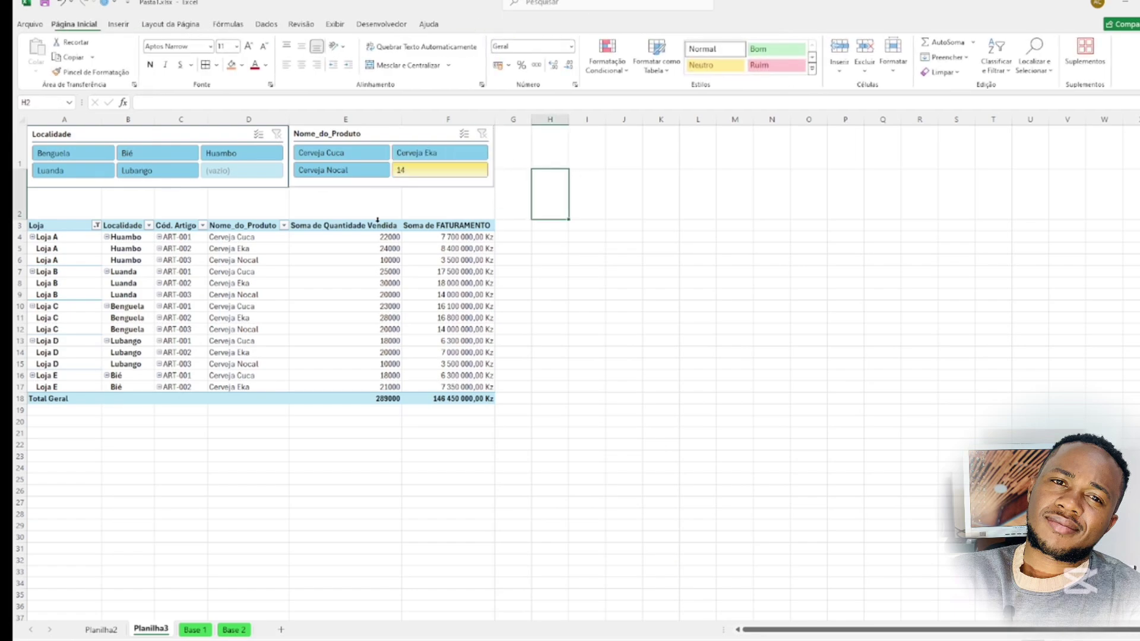
# Reduce the height of row 2 so the PivotTable sits directly beneath the two slicers.
pyautogui.moveTo(17, 218); pyautogui.dragTo(27, 191)
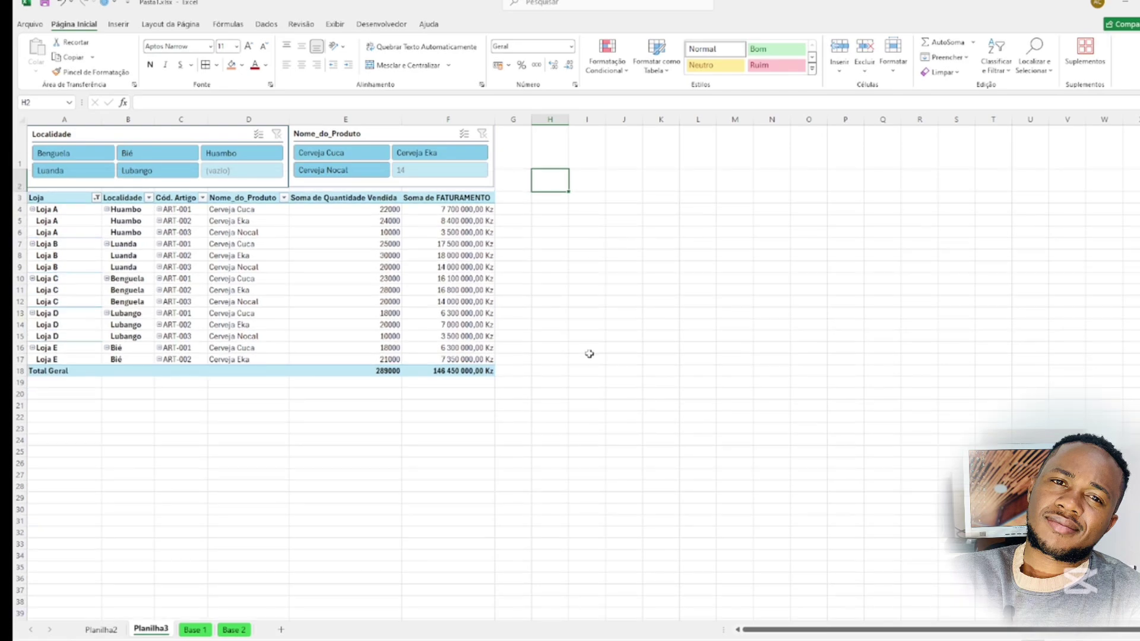
pyautogui.click(585, 290)
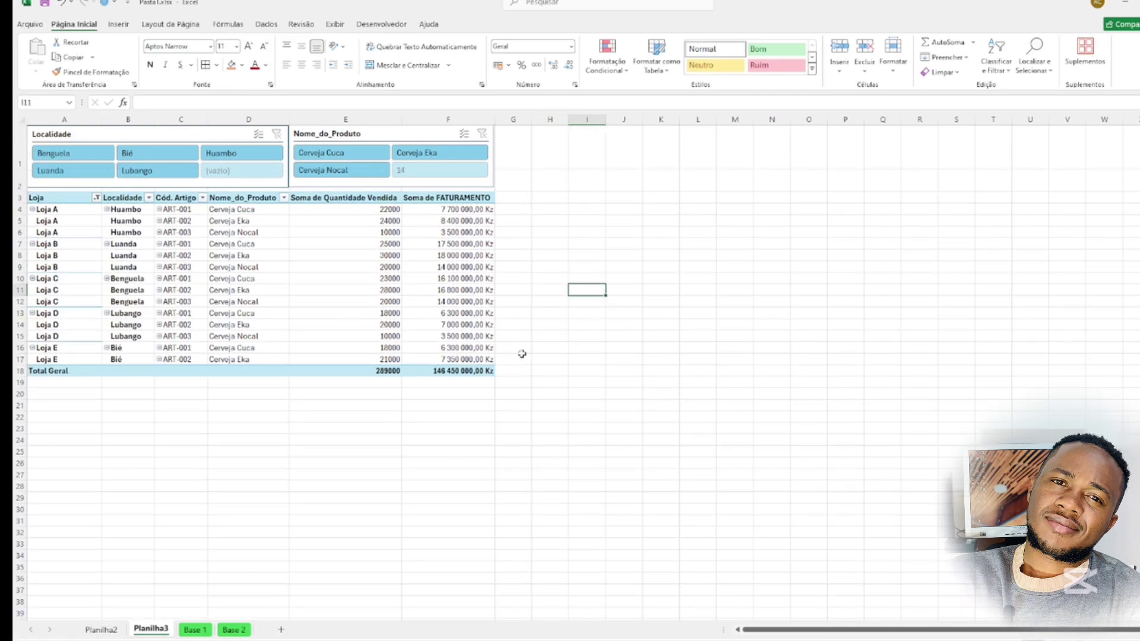
pyautogui.scroll(2, 323, 363)
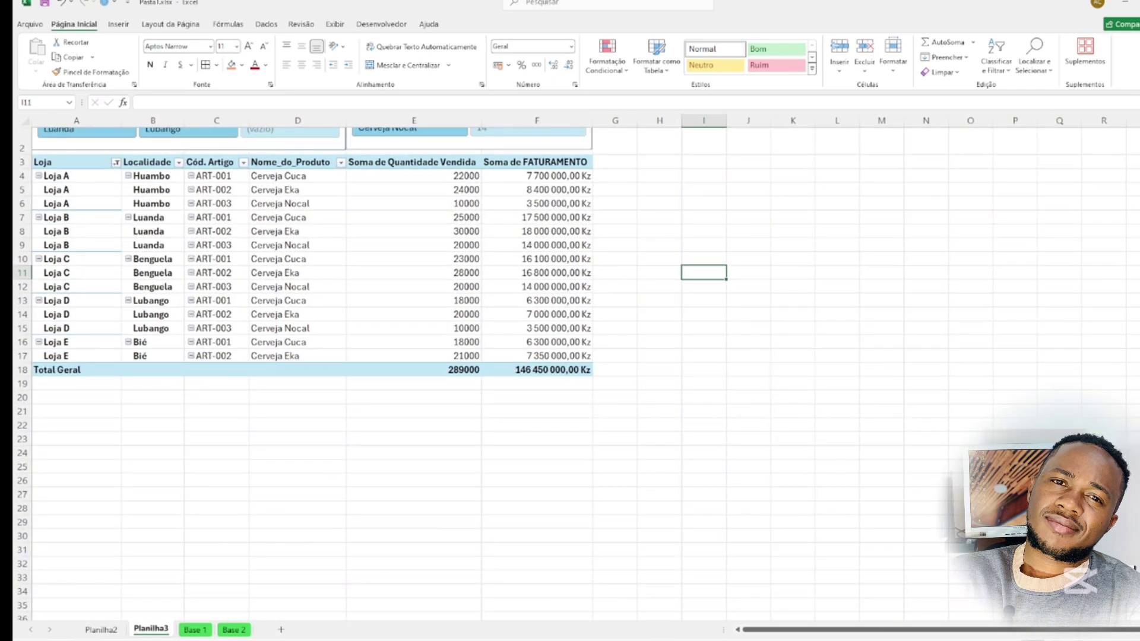
pyautogui.scroll(1, 324, 273)
pyautogui.click(676, 227)
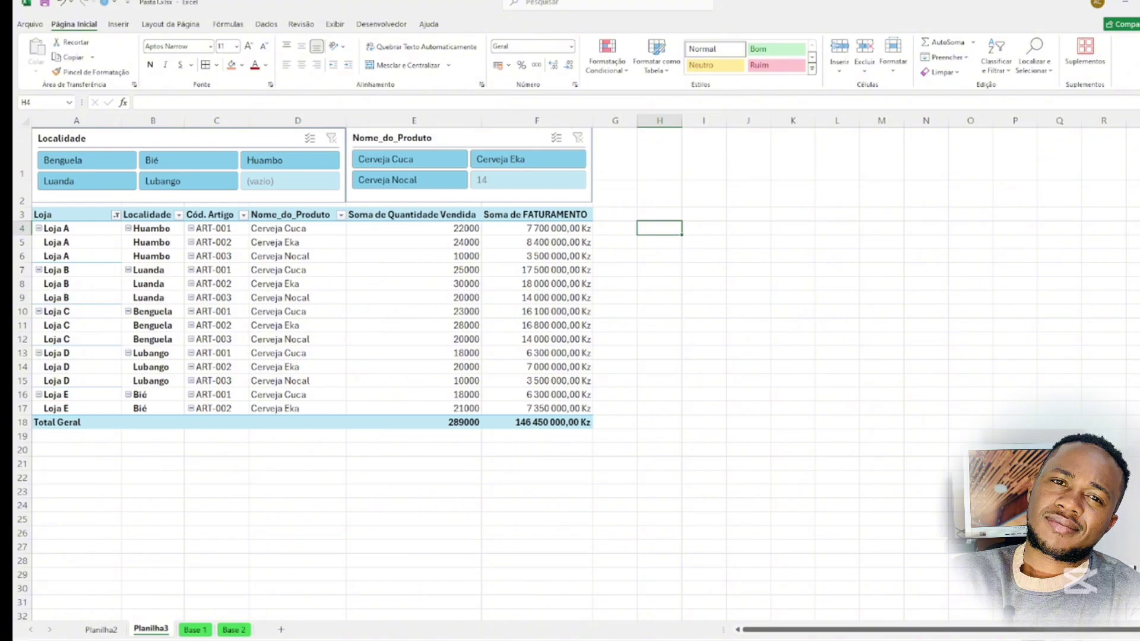
# Hide the gridlines, headings and formula bar on Planilha3 and collapse the ribbon.
pyautogui.click(327, 27)
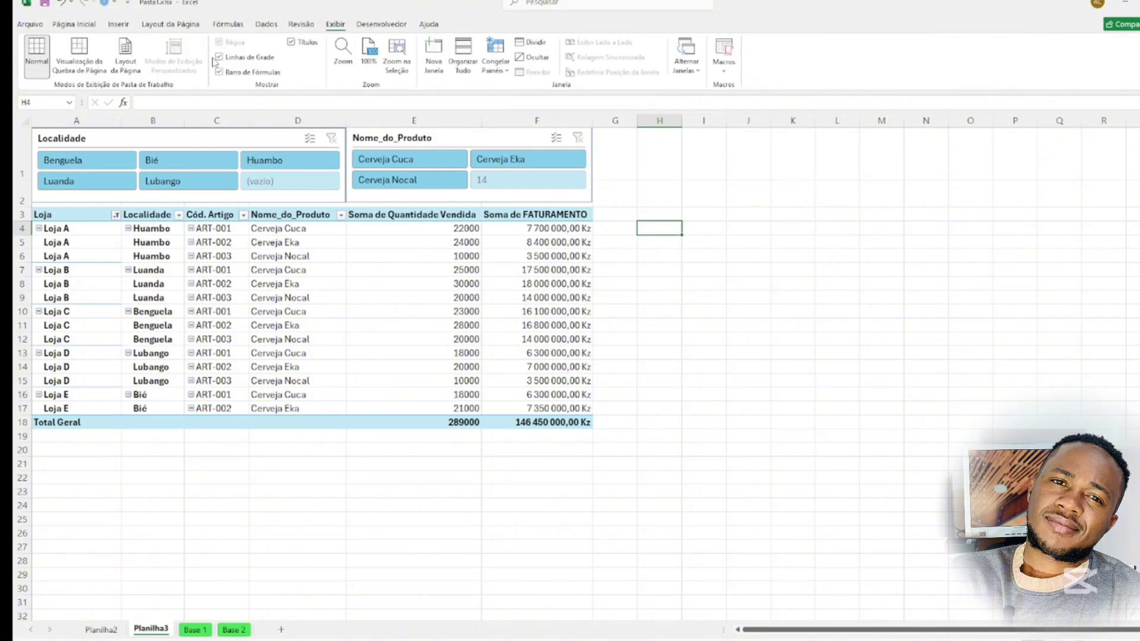
pyautogui.click(219, 57)
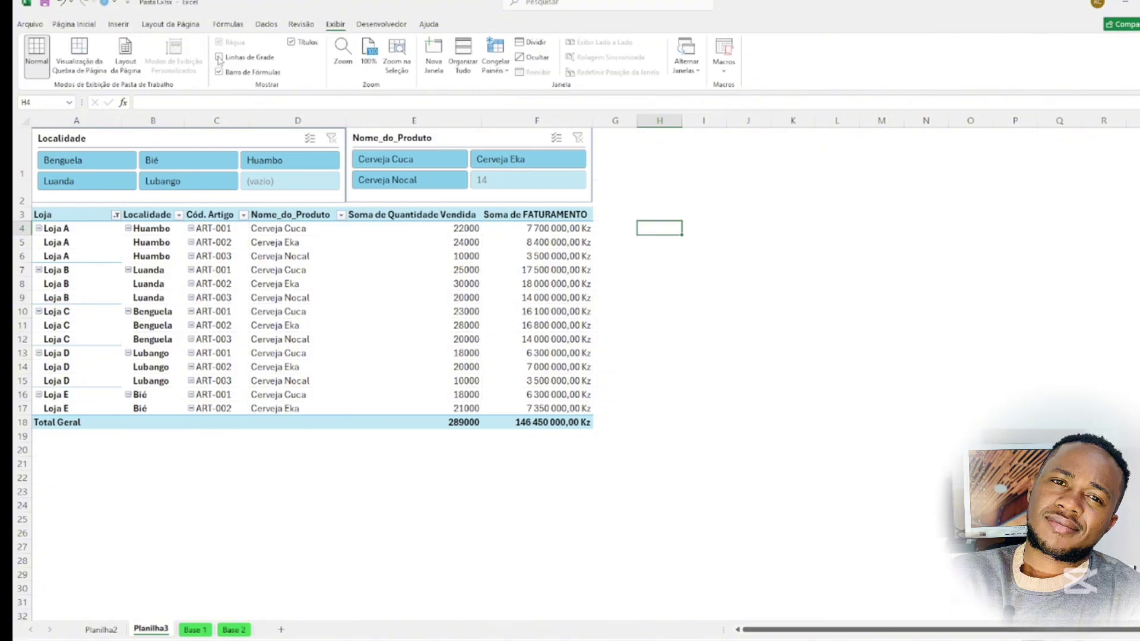
pyautogui.click(291, 43)
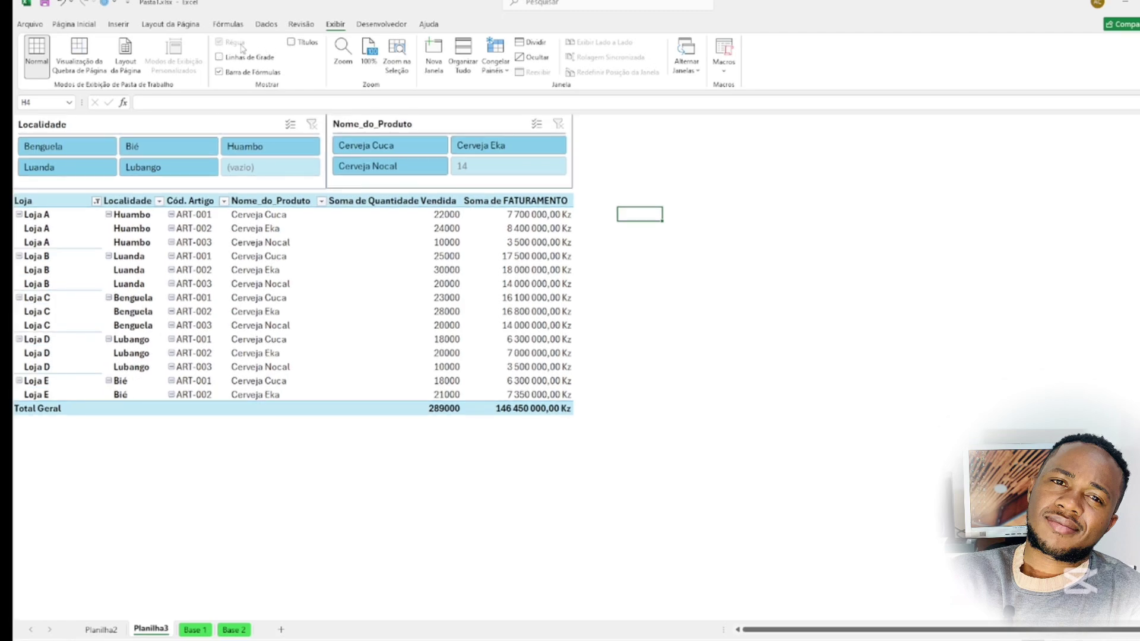
pyautogui.click(219, 72)
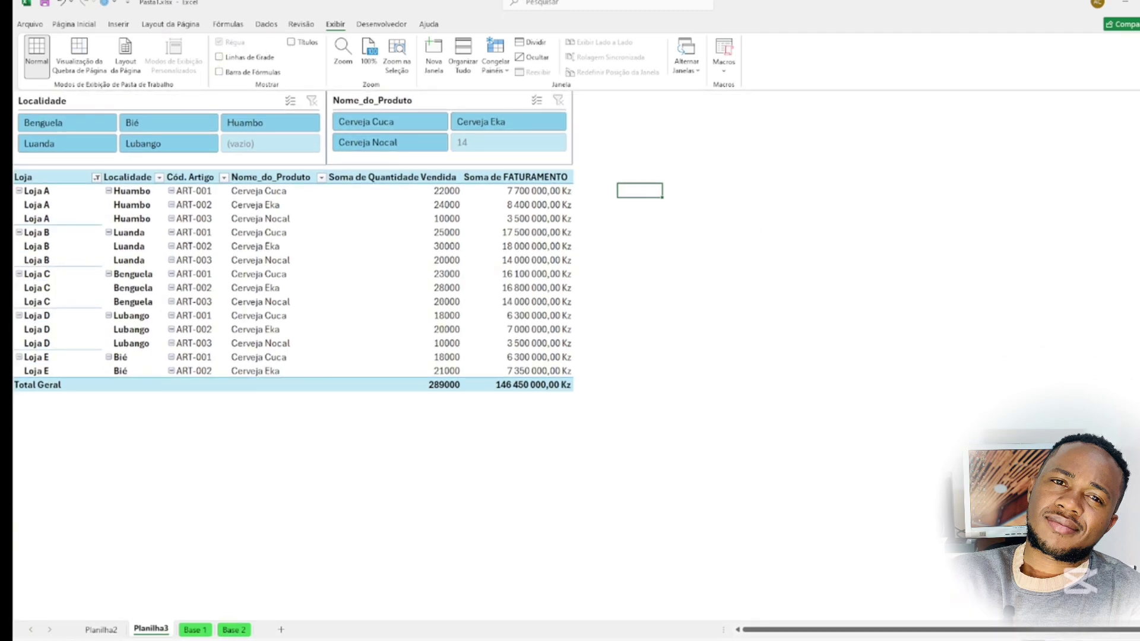
pyautogui.hotkey('ctrl', 'F1')
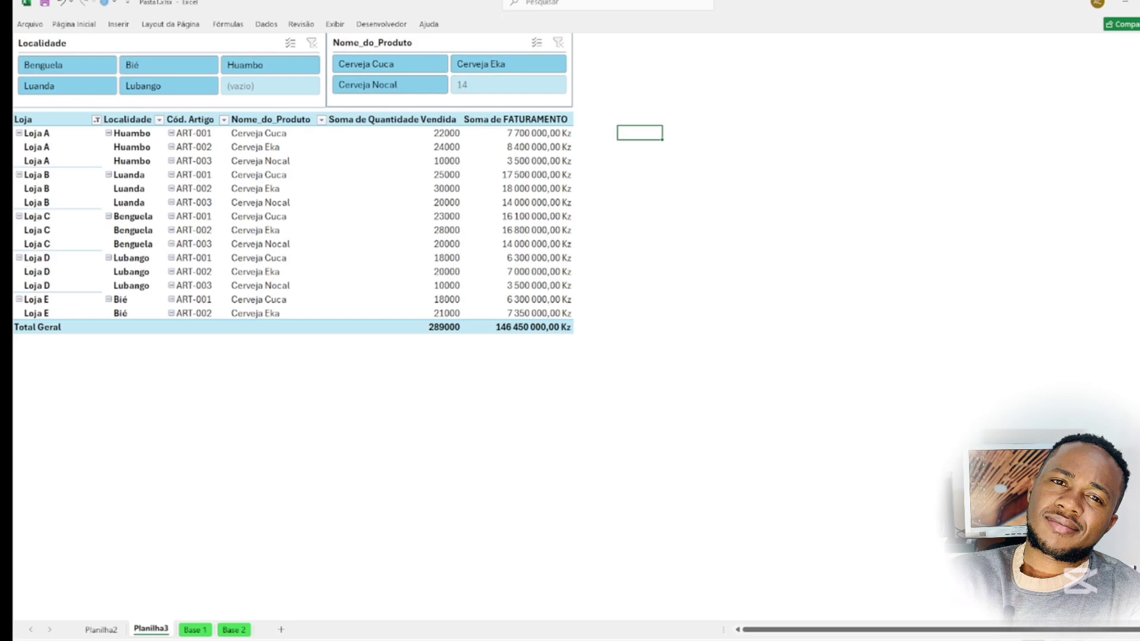
pyautogui.click(834, 202)
# Filter the PivotTable to Benguela with the Localidade slicer and copy the whole report as a picture in Bitmap format.
pyautogui.click(76, 66)
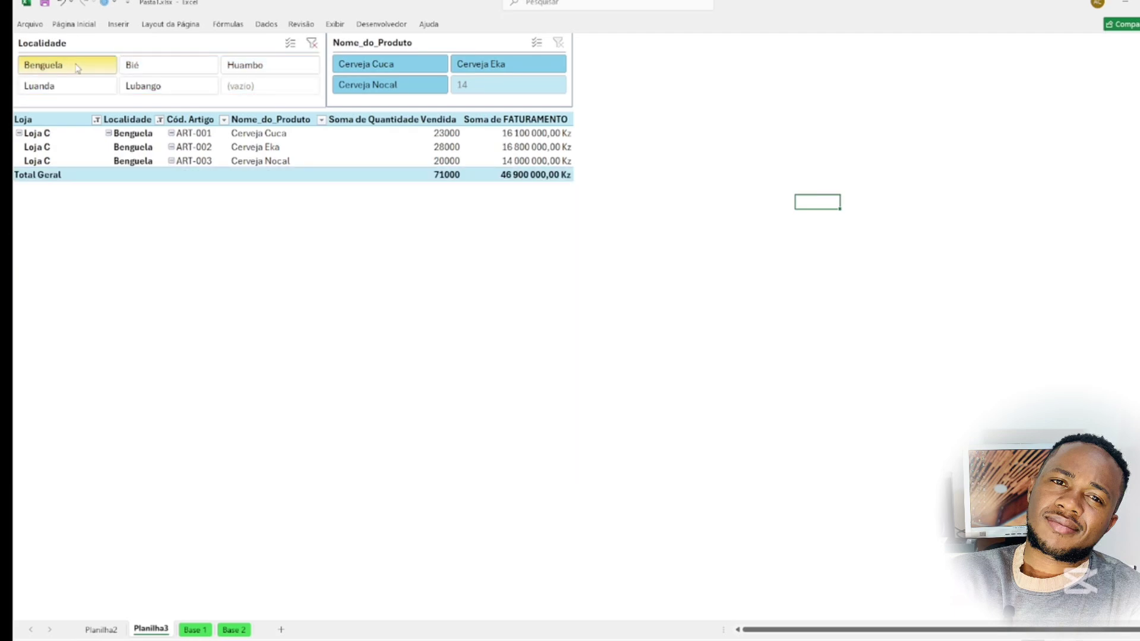
pyautogui.moveTo(47, 119)
pyautogui.mouseDown()
pyautogui.moveTo(582, 178)
pyautogui.moveTo(558, 177)
pyautogui.mouseUp()
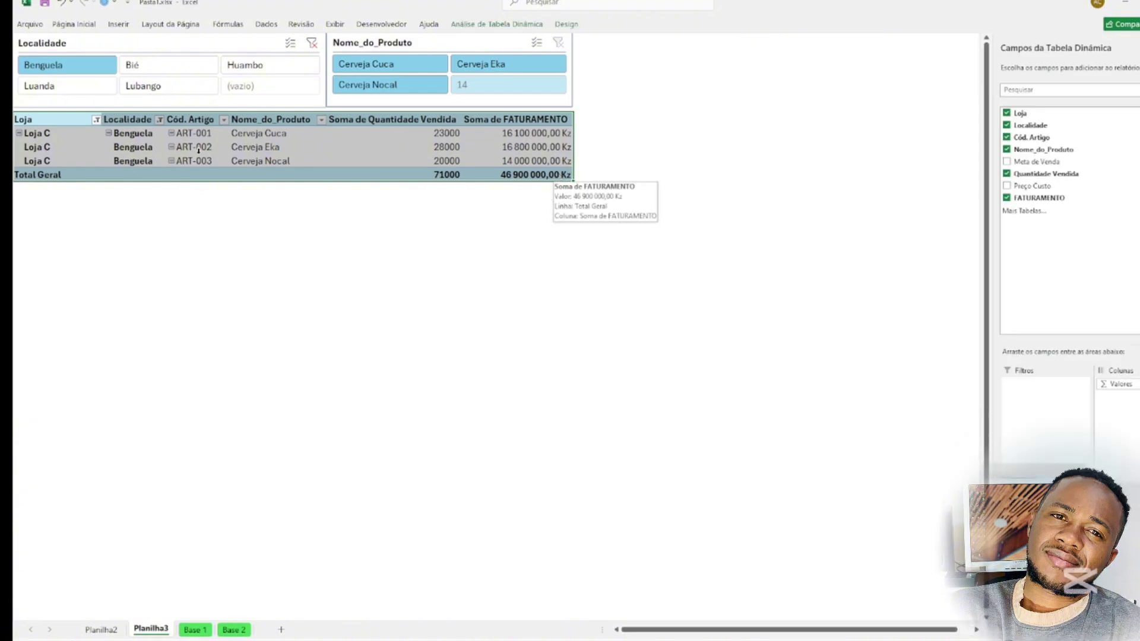
pyautogui.click(30, 24)
pyautogui.click(27, 28)
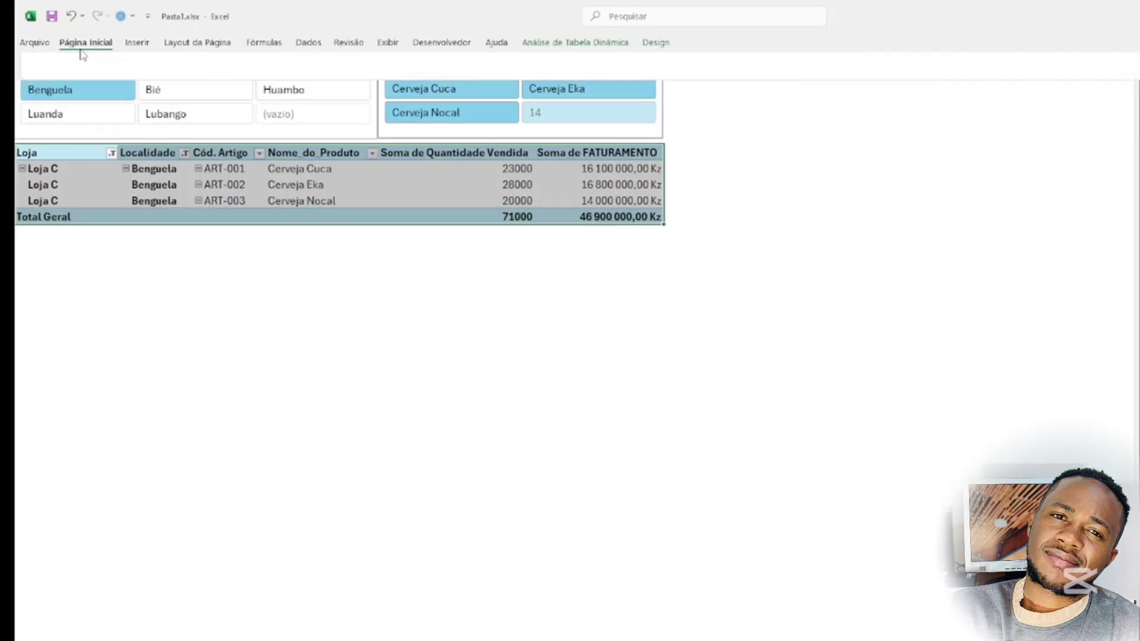
pyautogui.click(84, 43)
pyautogui.click(107, 81)
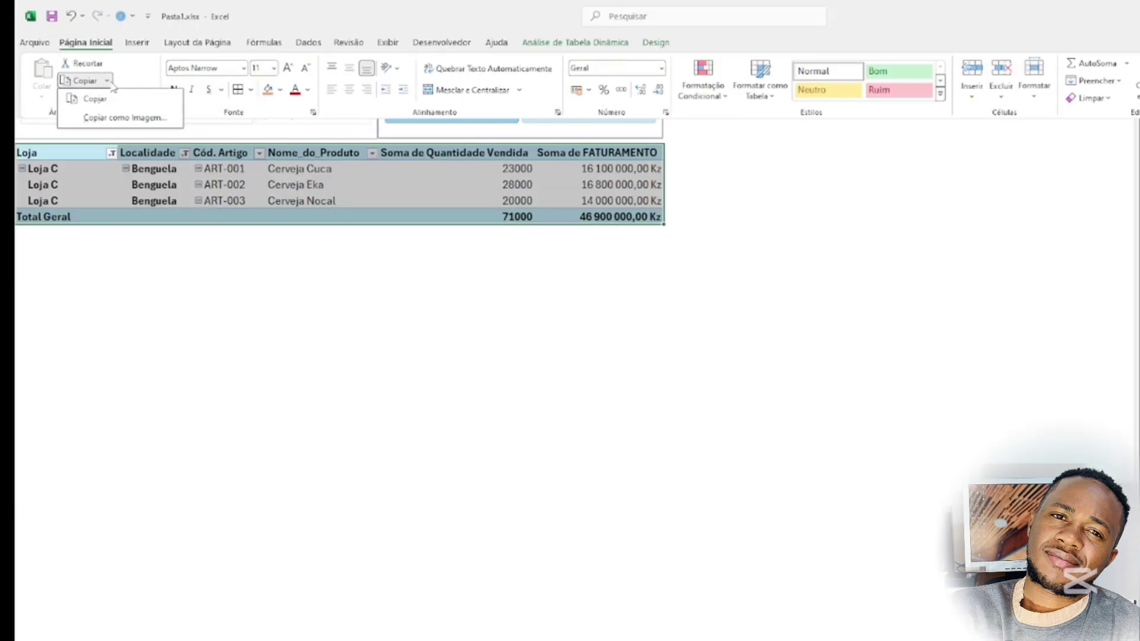
pyautogui.click(117, 118)
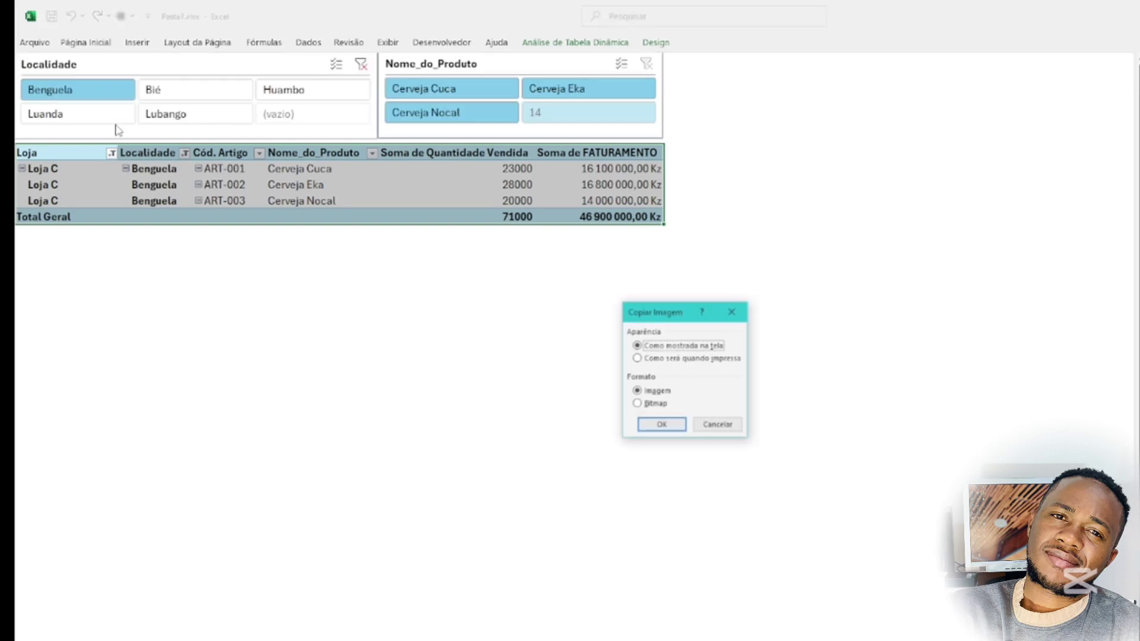
pyautogui.click(648, 403)
pyautogui.click(678, 424)
# Paste the Benguela report picture in the empty area below the PivotTable, then enlarge and reposition it.
pyautogui.click(387, 315)
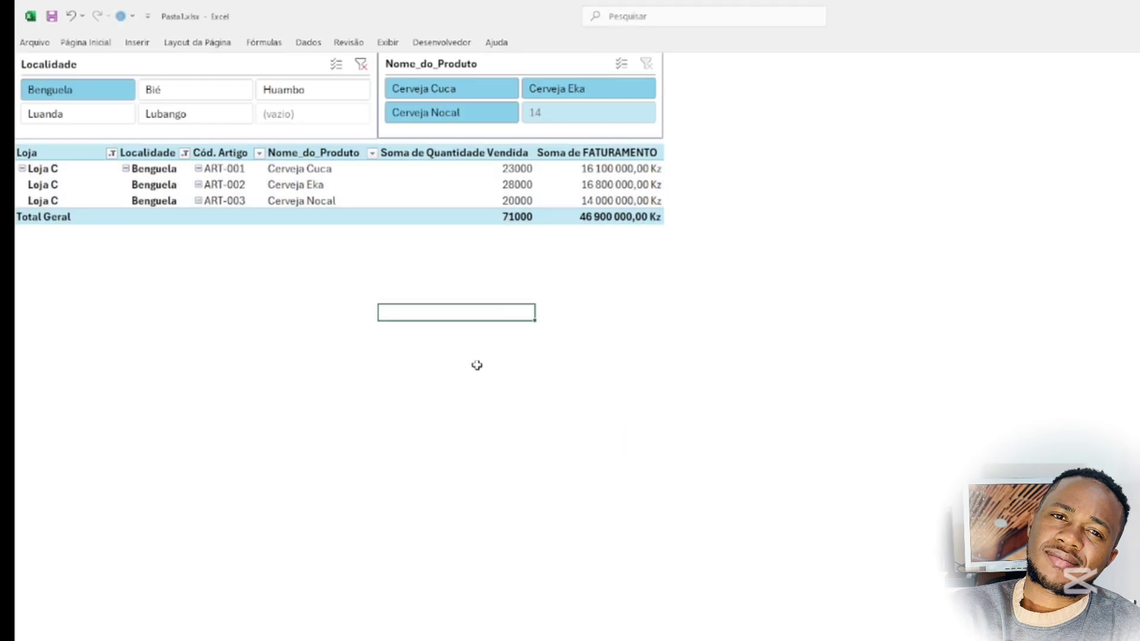
pyautogui.hotkey('ctrl', 'v')
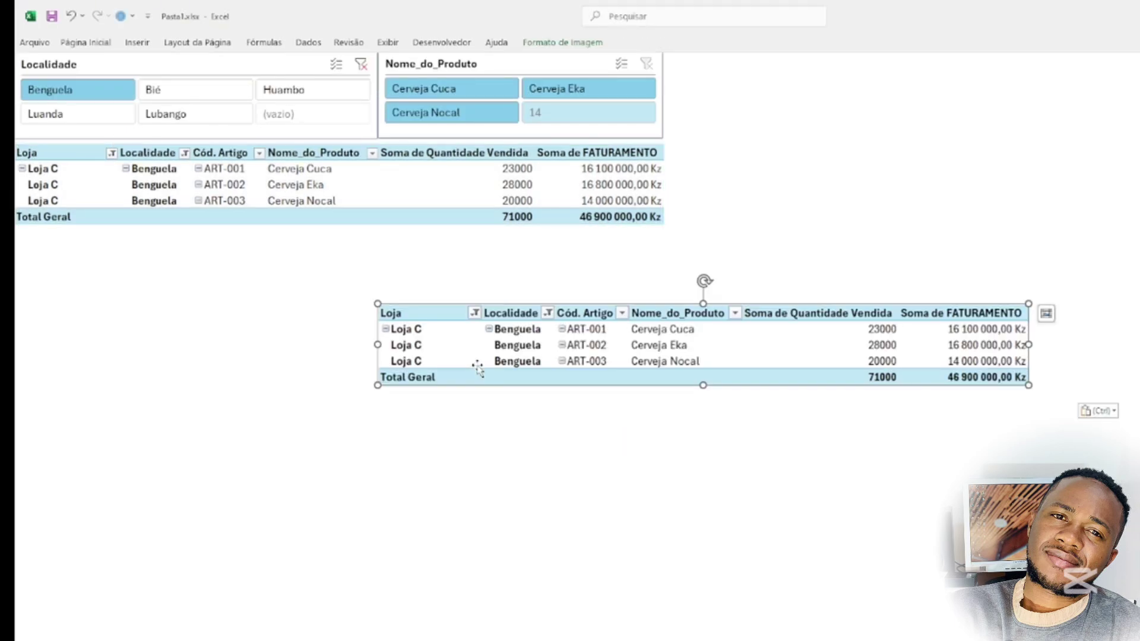
pyautogui.moveTo(378, 386); pyautogui.dragTo(340, 409)
pyautogui.moveTo(520, 381); pyautogui.dragTo(513, 400)
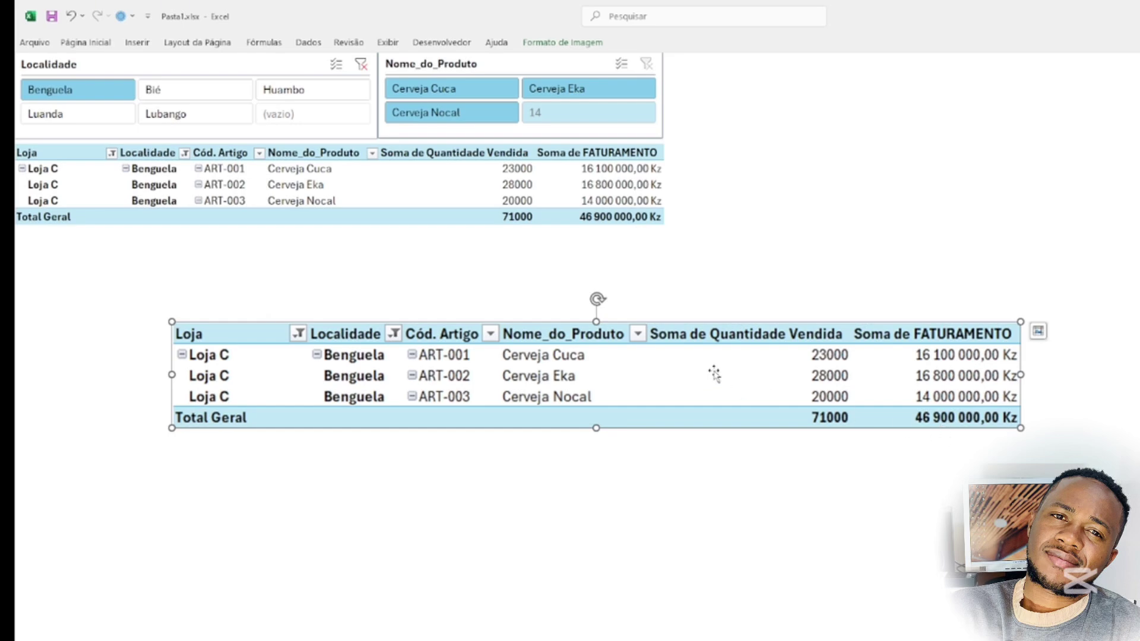
pyautogui.moveTo(714, 374); pyautogui.dragTo(889, 362)
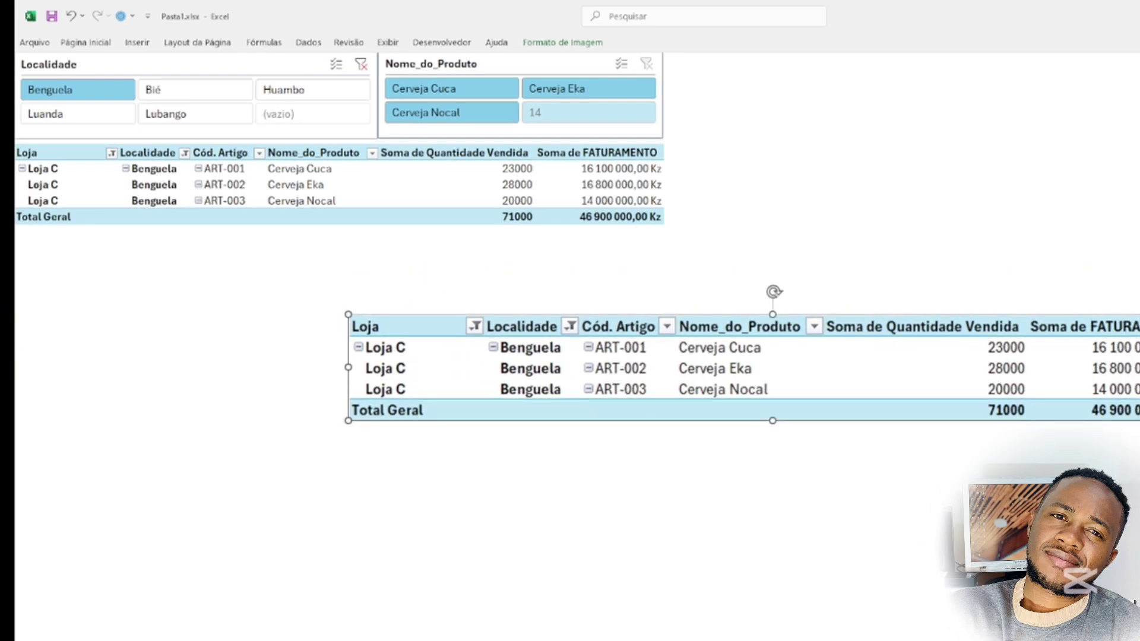
pyautogui.moveTo(1139, 421); pyautogui.dragTo(1135, 391)
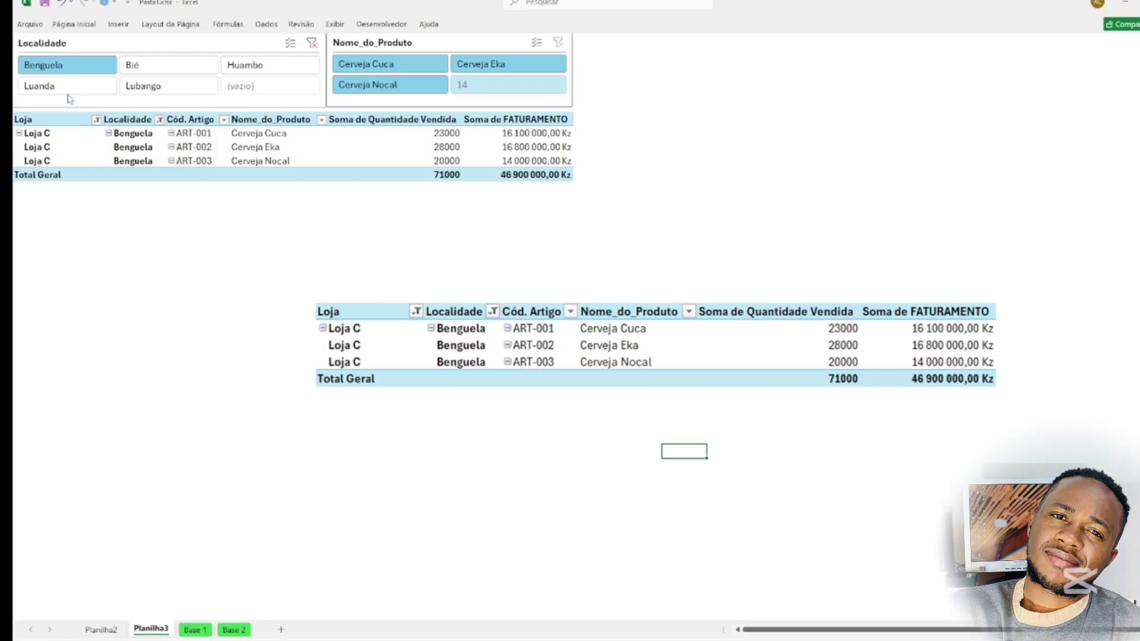
# Filter the PivotTable to Luanda and copy the resulting report as a picture in Bitmap format.
pyautogui.click(63, 114)
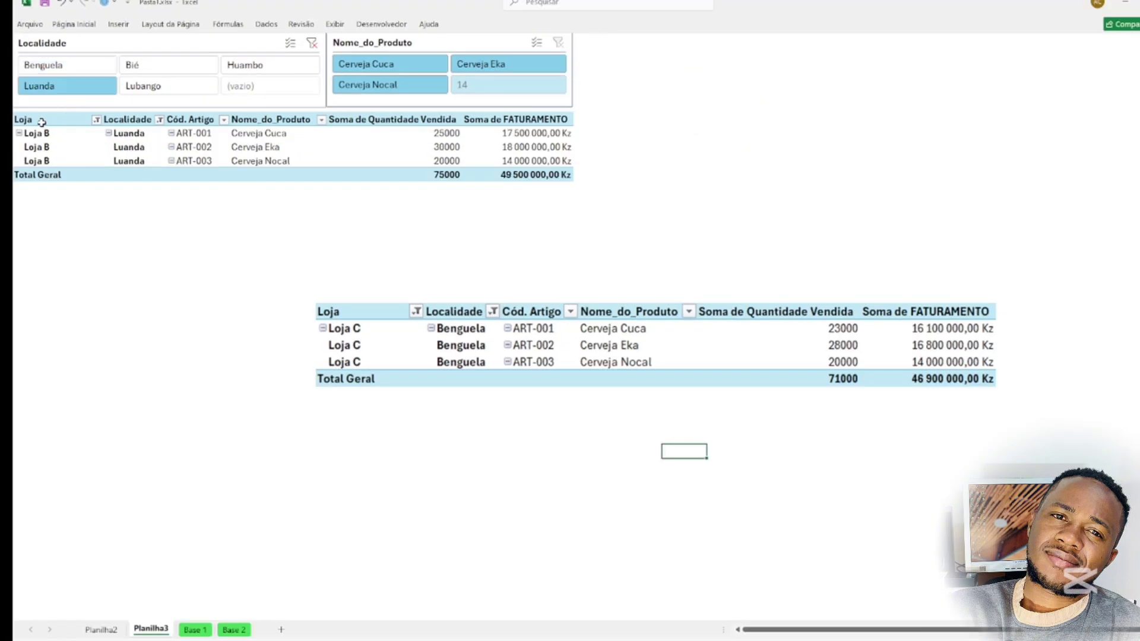
pyautogui.moveTo(39, 121); pyautogui.dragTo(538, 172)
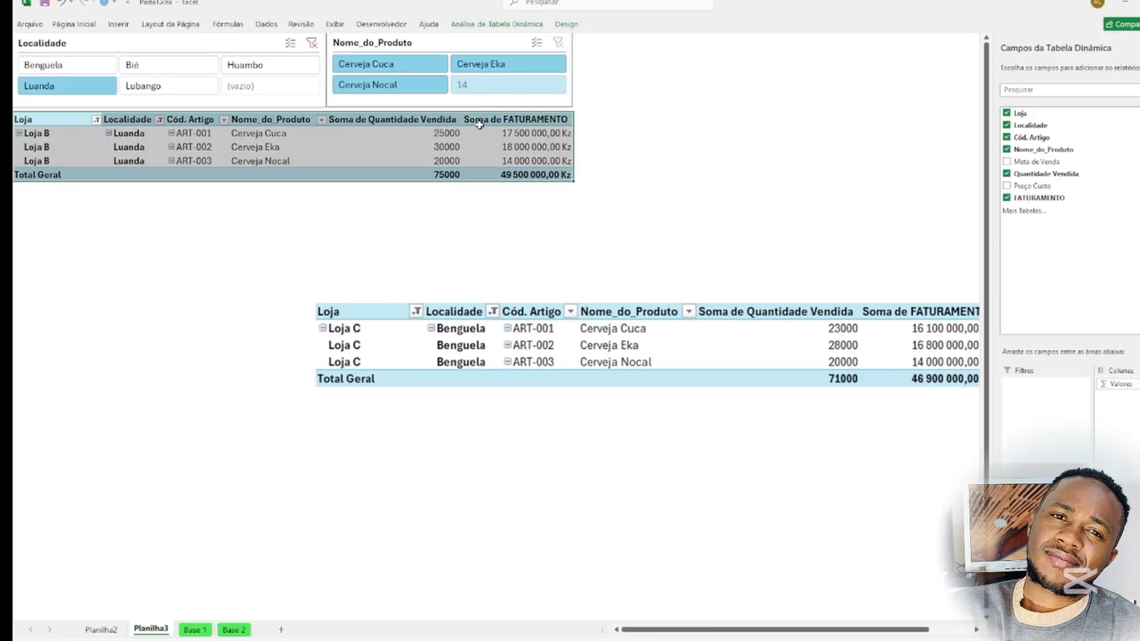
pyautogui.click(75, 24)
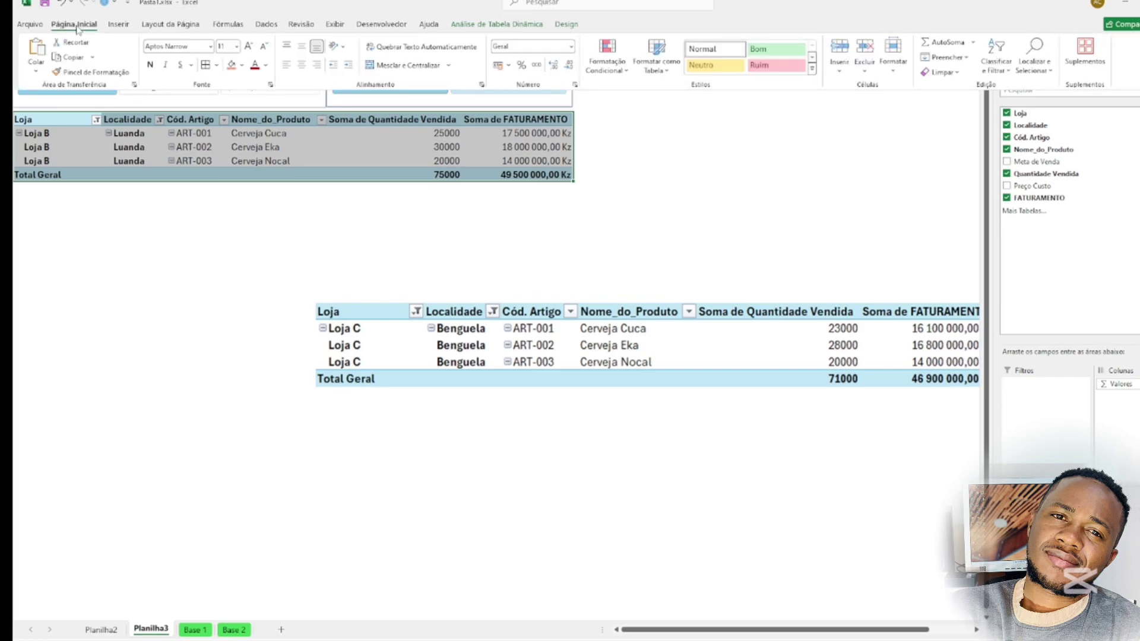
pyautogui.click(92, 57)
pyautogui.click(89, 89)
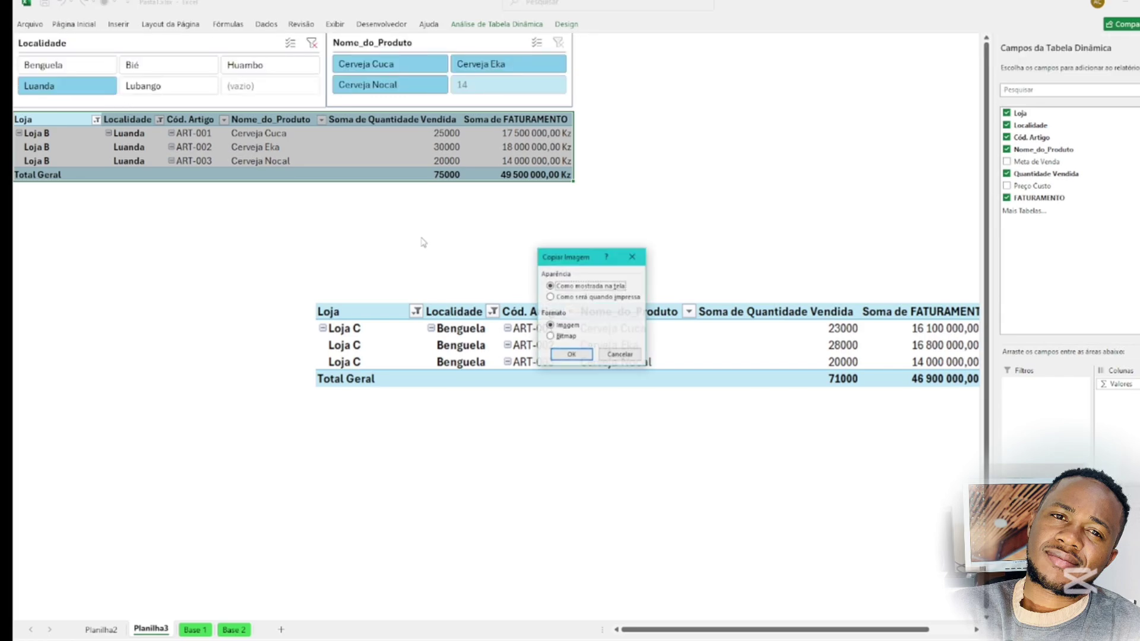
pyautogui.click(563, 336)
pyautogui.click(571, 355)
# Paste the Luanda report picture under the Benguela picture and resize it to match that picture's width.
pyautogui.click(282, 344)
pyautogui.click(337, 408)
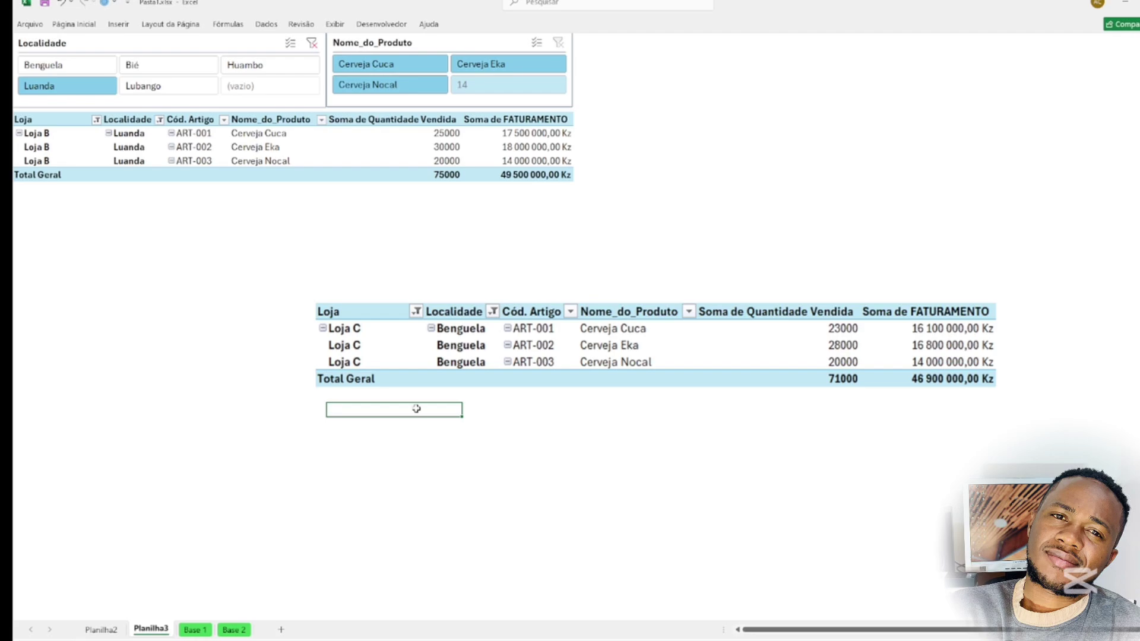
pyautogui.click(320, 401)
pyautogui.click(334, 408)
pyautogui.hotkey('ctrl', 'v')
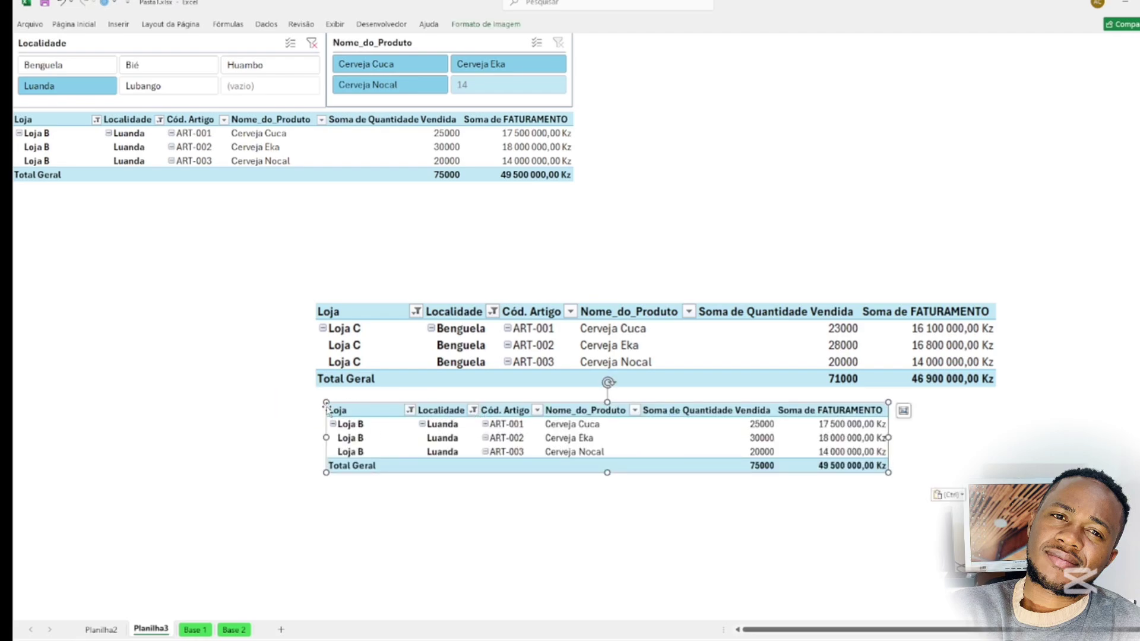
pyautogui.moveTo(324, 402); pyautogui.dragTo(312, 401)
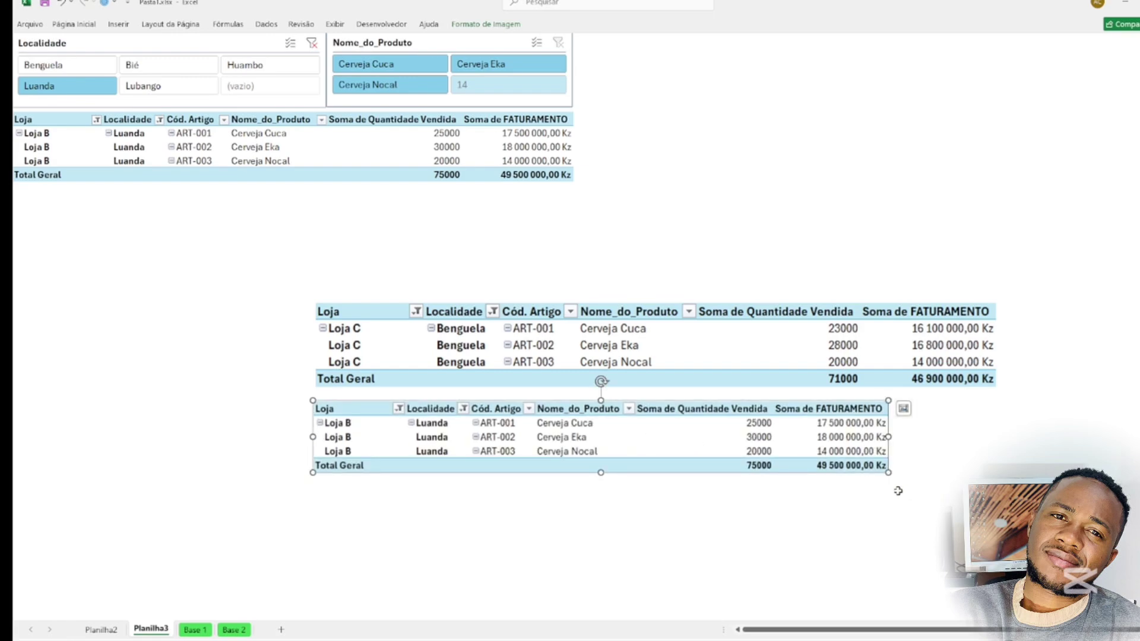
pyautogui.moveTo(889, 474); pyautogui.dragTo(997, 486)
pyautogui.click(842, 157)
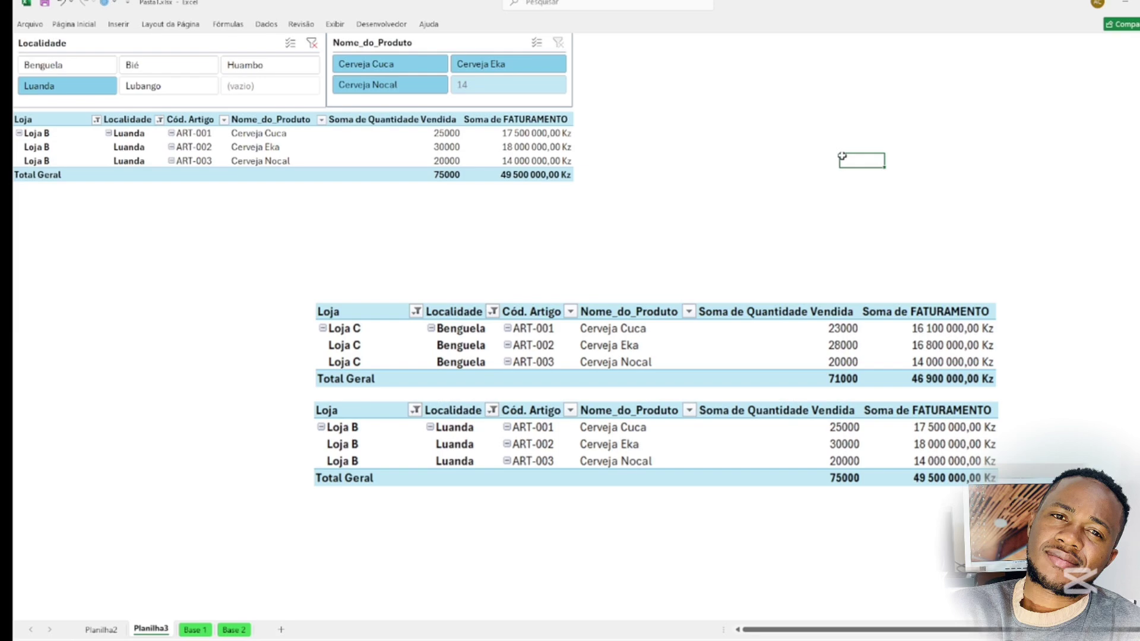
# Delete the pasted Luanda and Benguela report pictures and clear the Localidade slicer's filter.
pyautogui.click(600, 458)
pyautogui.press('Delete')
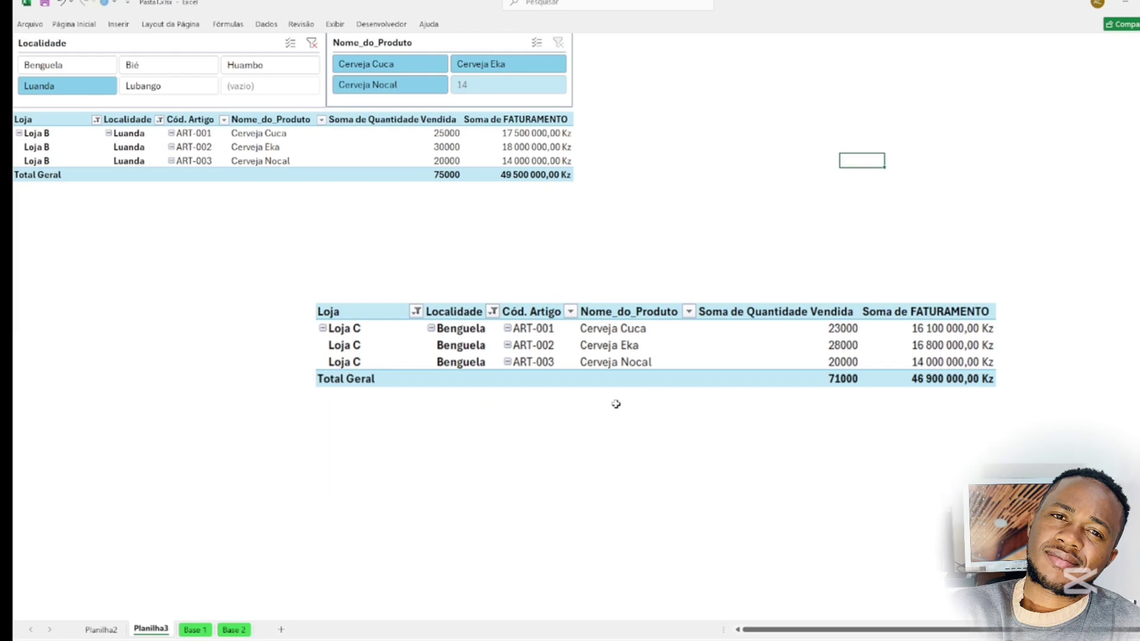
pyautogui.click(311, 42)
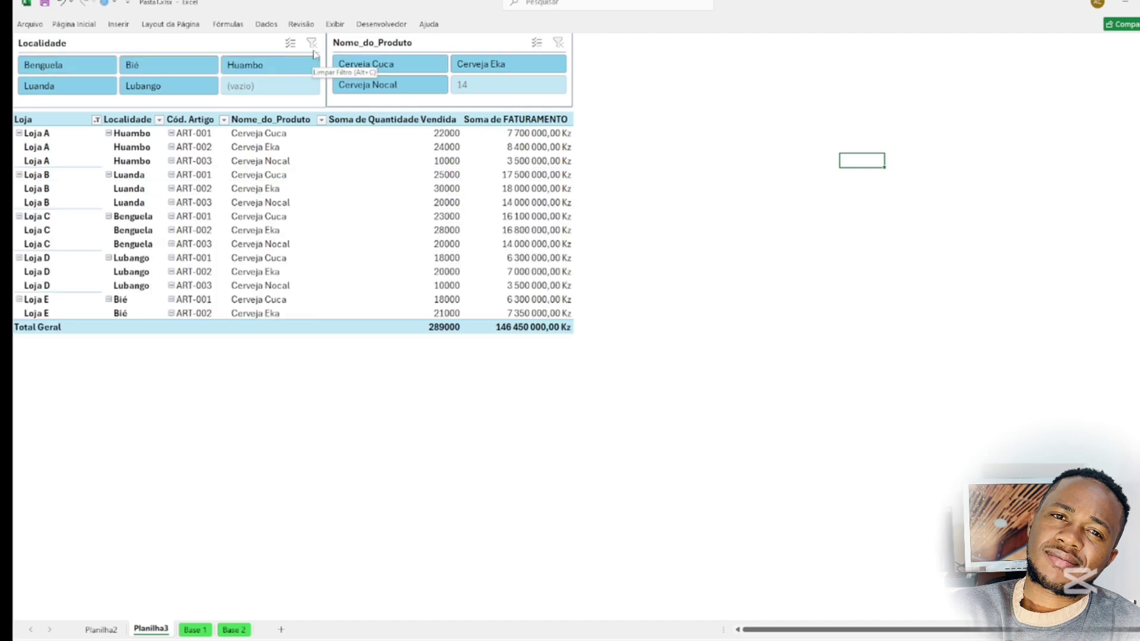
# Insert a 2D clustered column PivotChart based on the PivotTable.
pyautogui.click(593, 121)
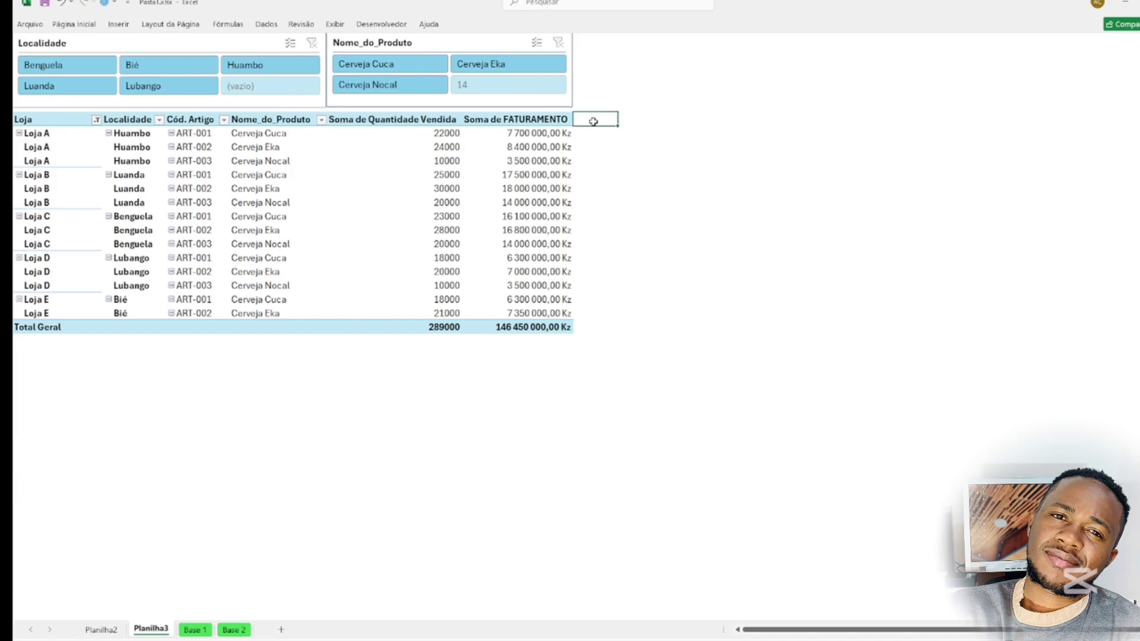
pyautogui.click(263, 160)
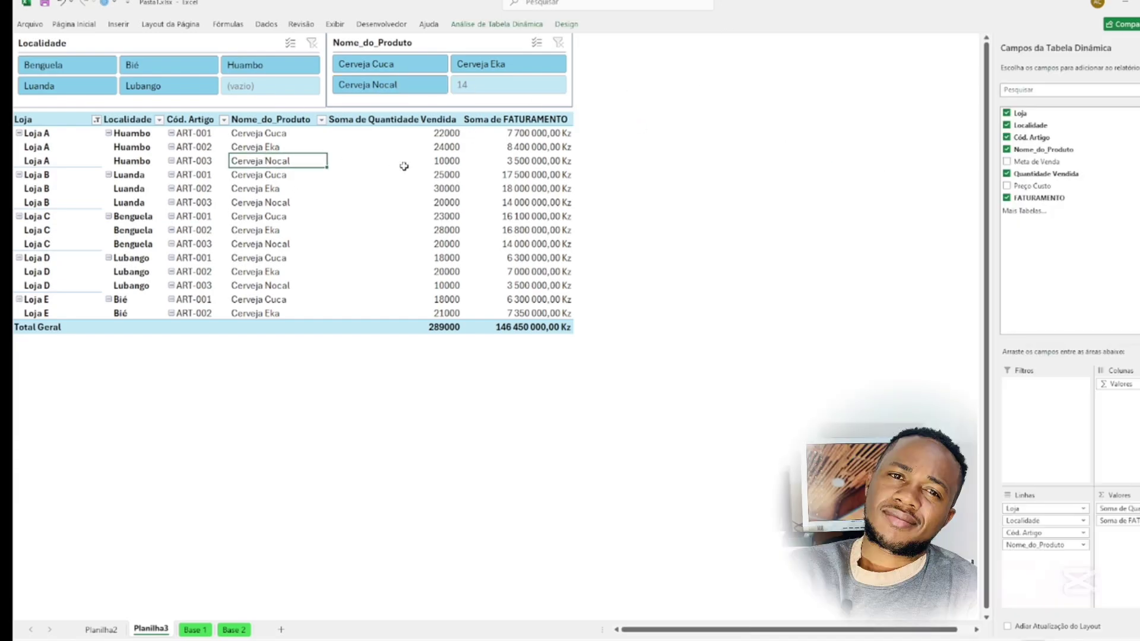
pyautogui.click(520, 143)
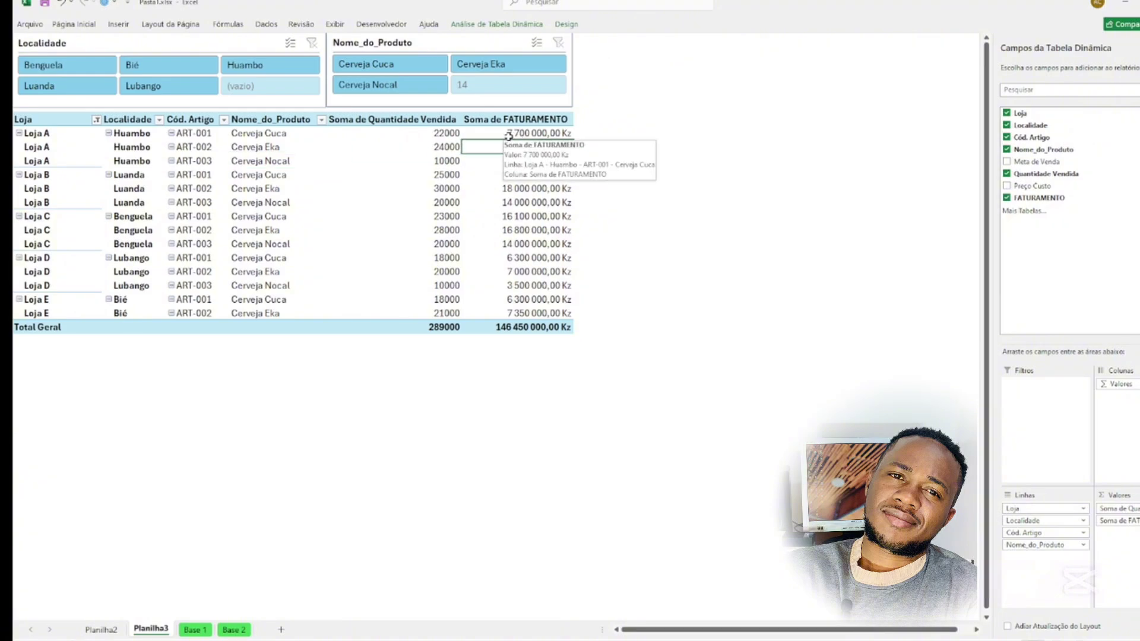
pyautogui.click(387, 175)
pyautogui.click(121, 25)
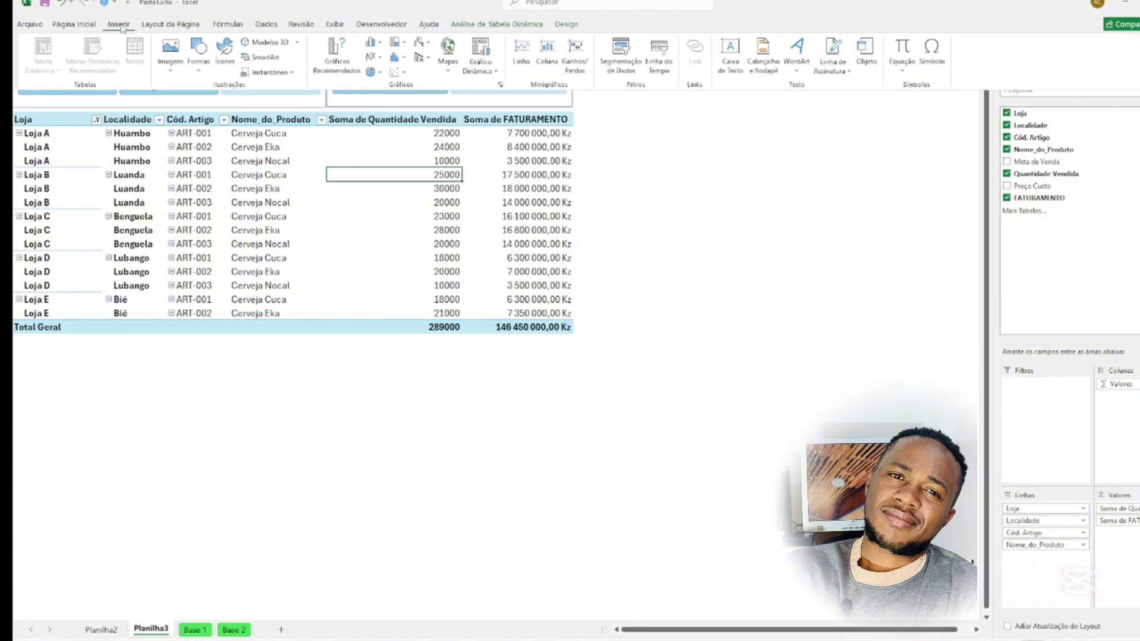
pyautogui.click(375, 42)
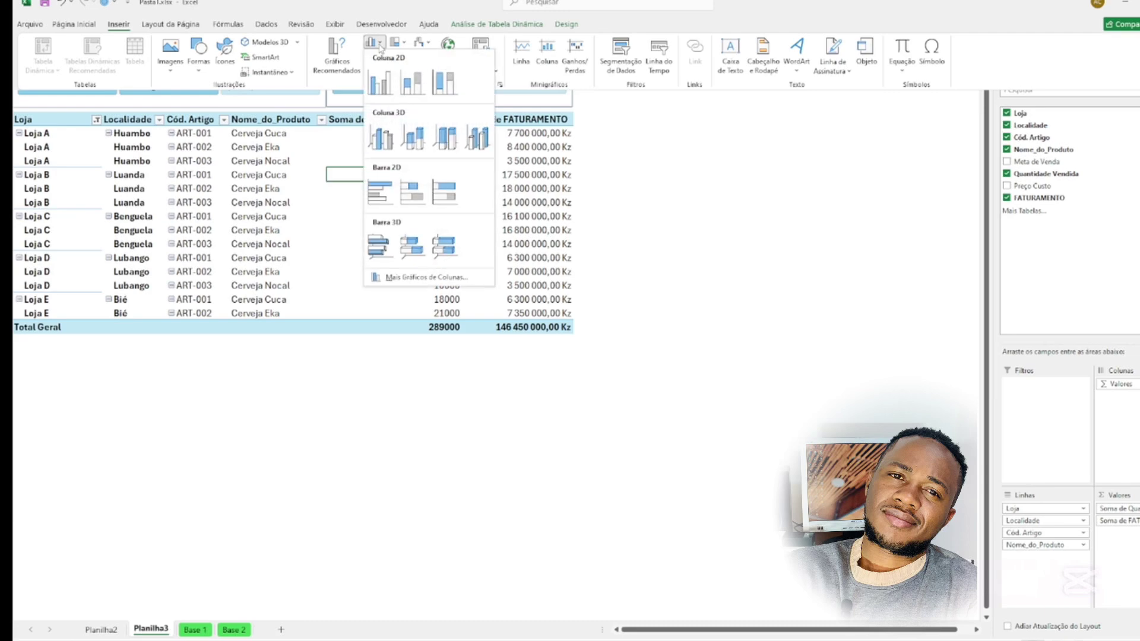
pyautogui.click(380, 83)
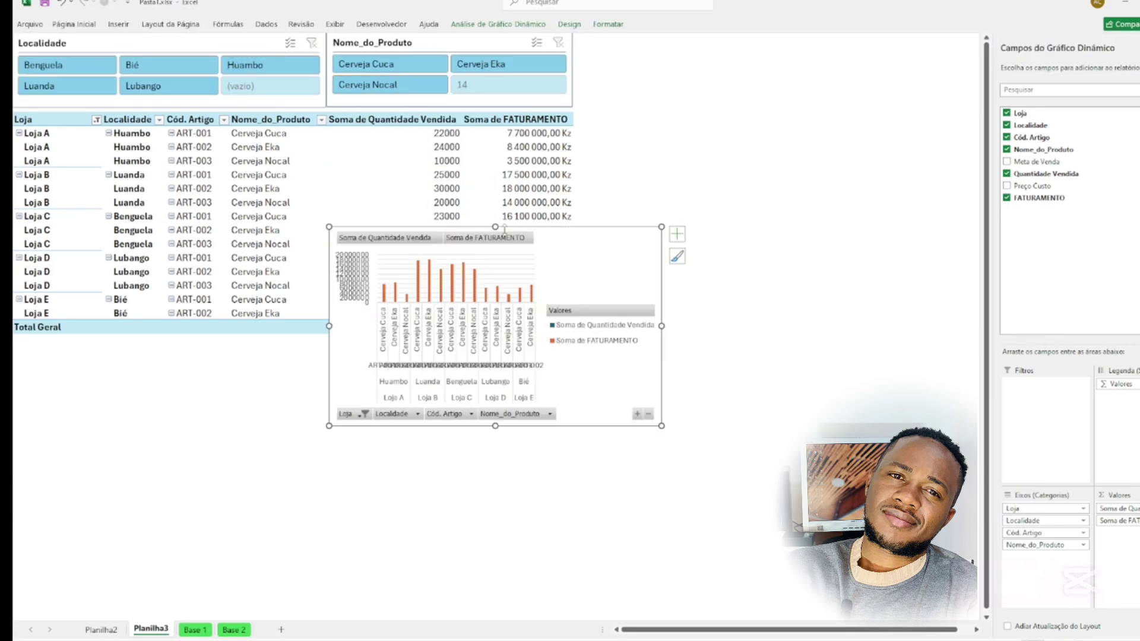
# Move the PivotChart below the PivotTable and widen it so the category labels have more room.
pyautogui.moveTo(536, 275); pyautogui.dragTo(369, 385)
pyautogui.click(453, 444)
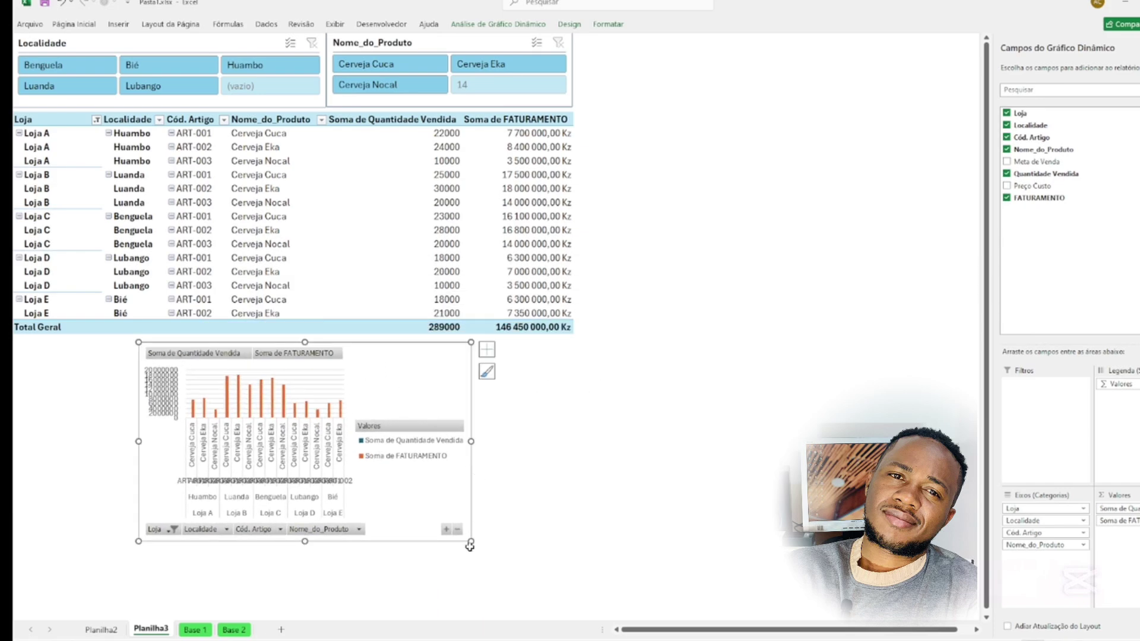
pyautogui.moveTo(471, 541); pyautogui.dragTo(609, 552)
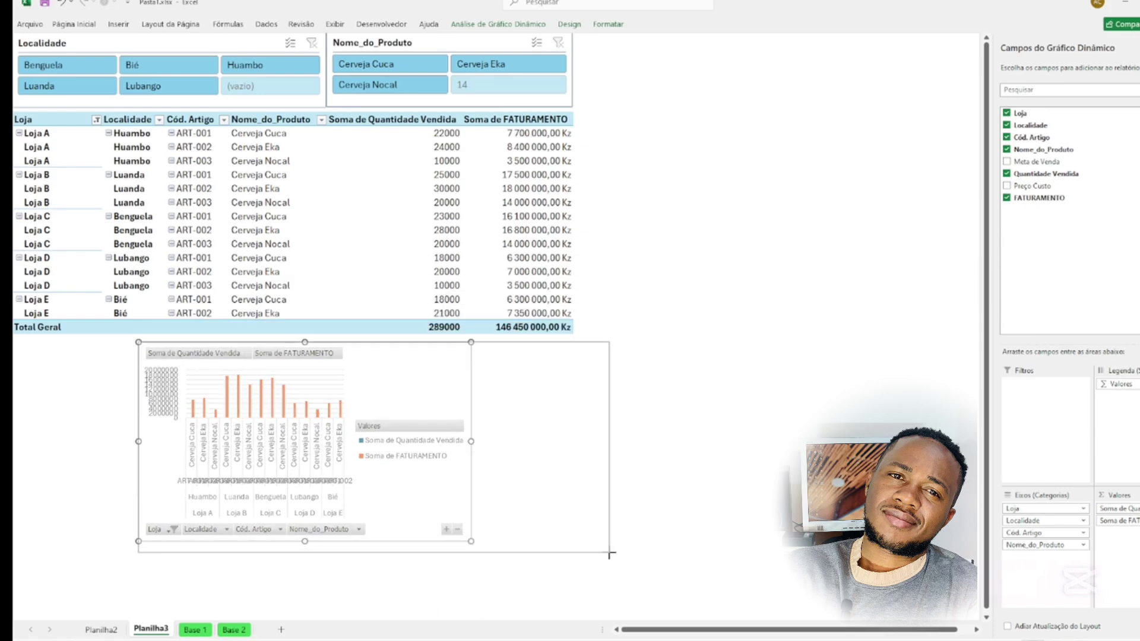
pyautogui.moveTo(138, 552); pyautogui.dragTo(59, 536)
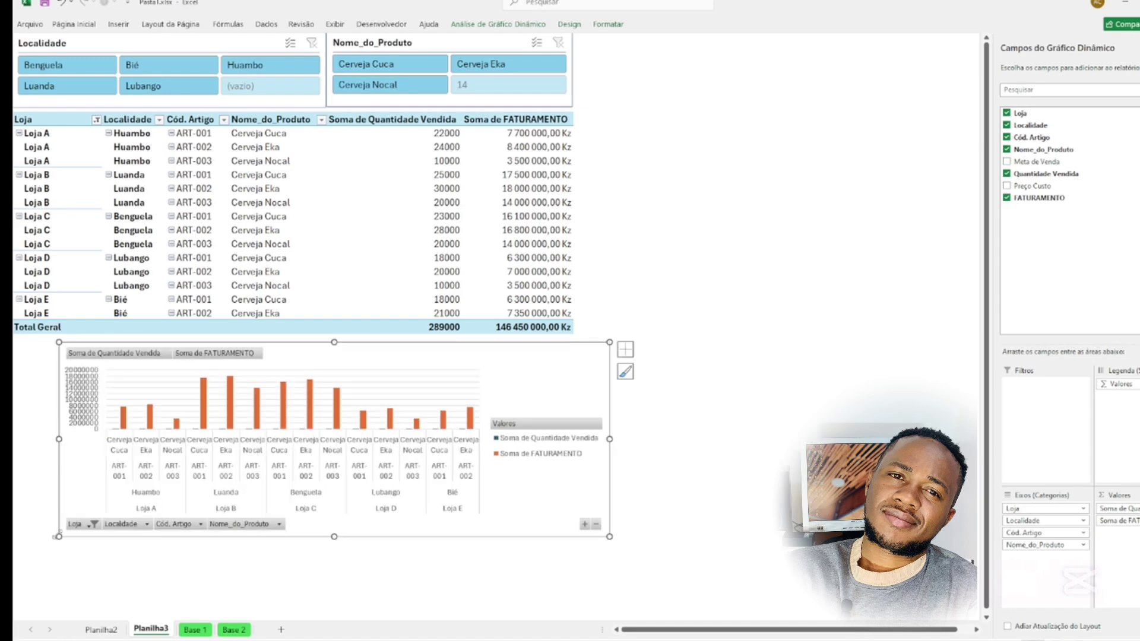
pyautogui.moveTo(606, 539); pyautogui.dragTo(671, 549)
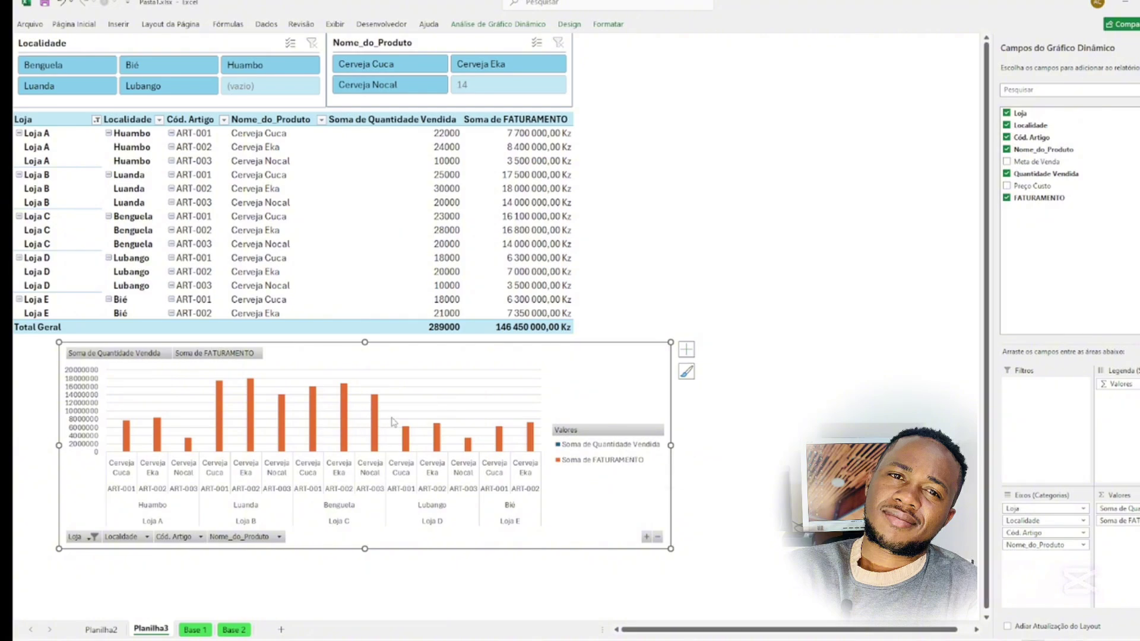
# Delete the PivotChart's vertical axis and gridlines, and move the chart directly under the Total Geral row at the sheet's left edge.
pyautogui.click(461, 394)
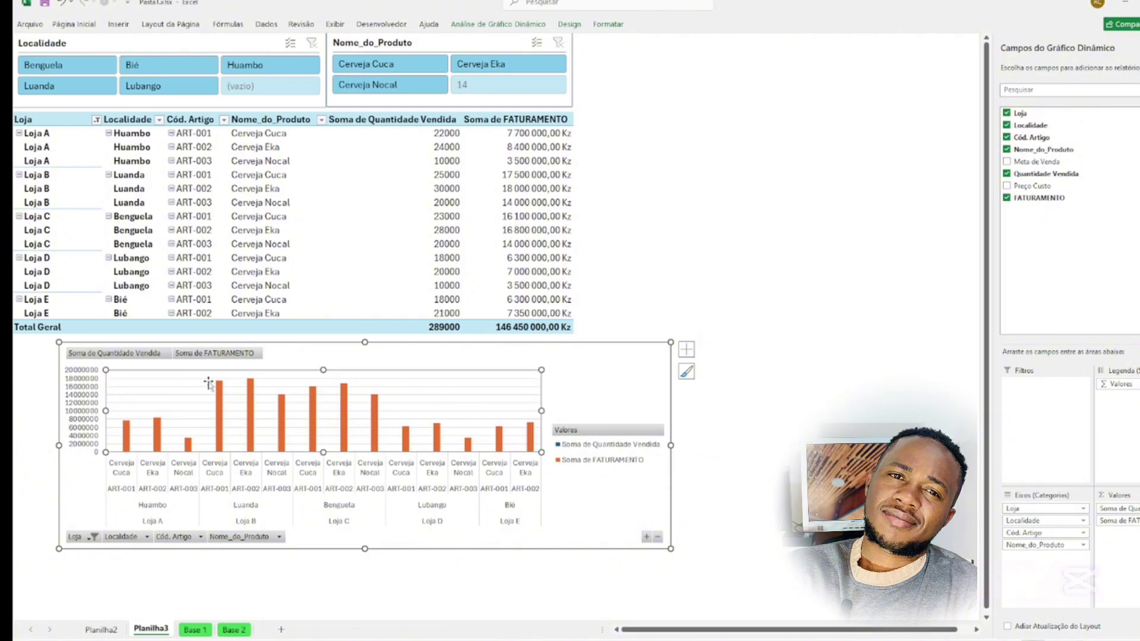
pyautogui.click(71, 389)
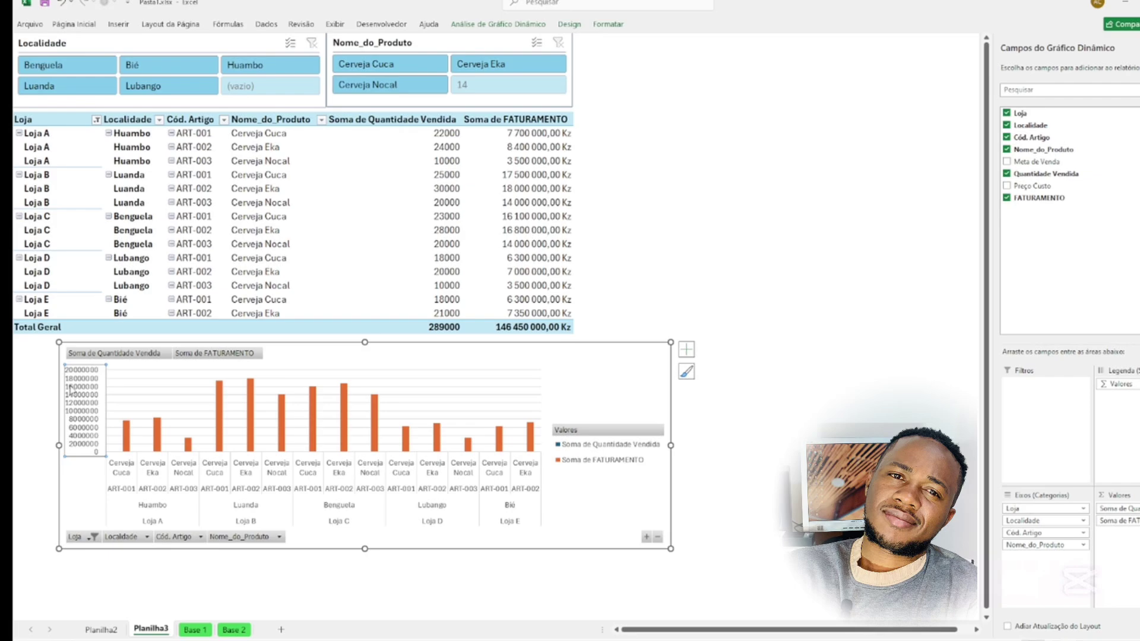
pyautogui.press('Delete')
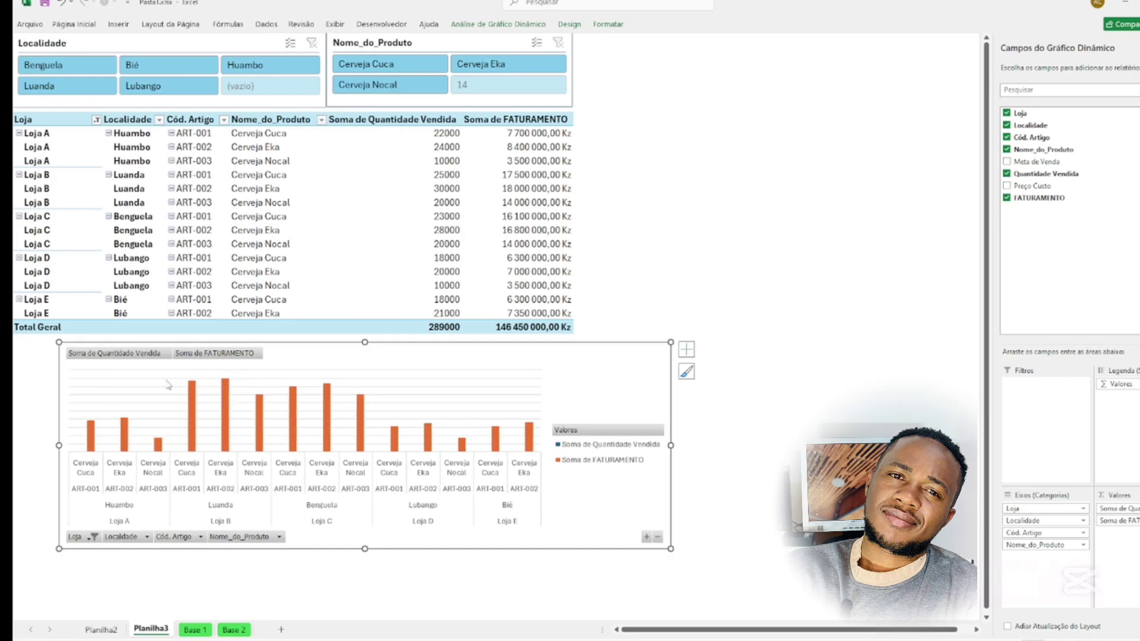
pyautogui.press('Delete')
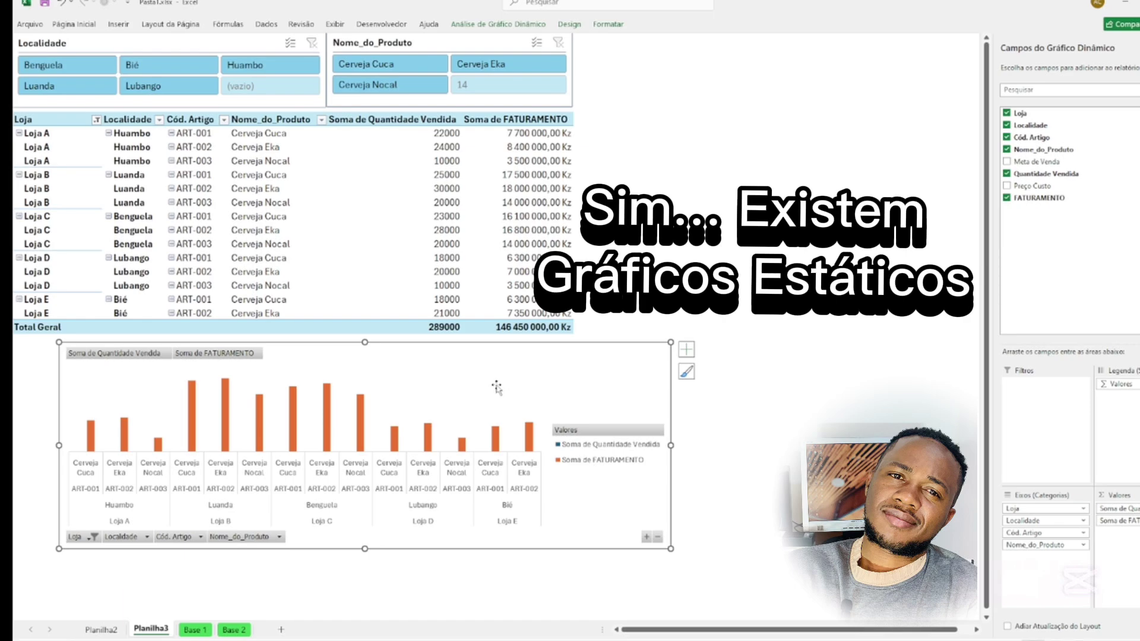
pyautogui.click(451, 376)
pyautogui.moveTo(423, 378); pyautogui.dragTo(376, 369)
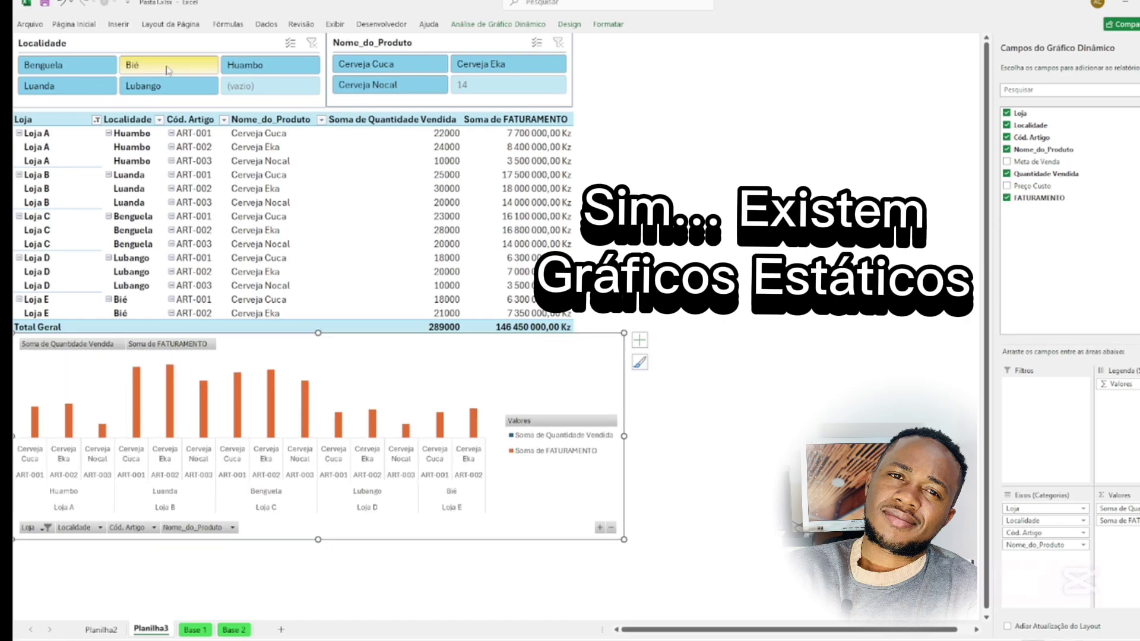
# Filter the report and chart by Benguela, Bié, Huambo, Lubango and Luanda one at a time, and clear the Localidade filter.
pyautogui.click(101, 65)
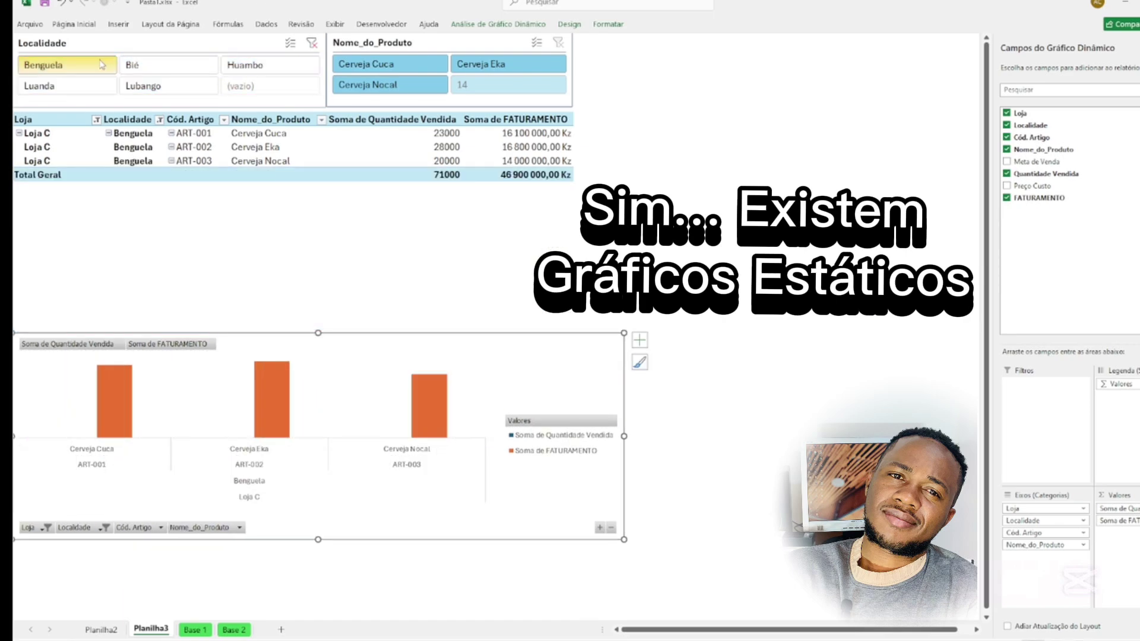
pyautogui.click(147, 71)
pyautogui.click(253, 70)
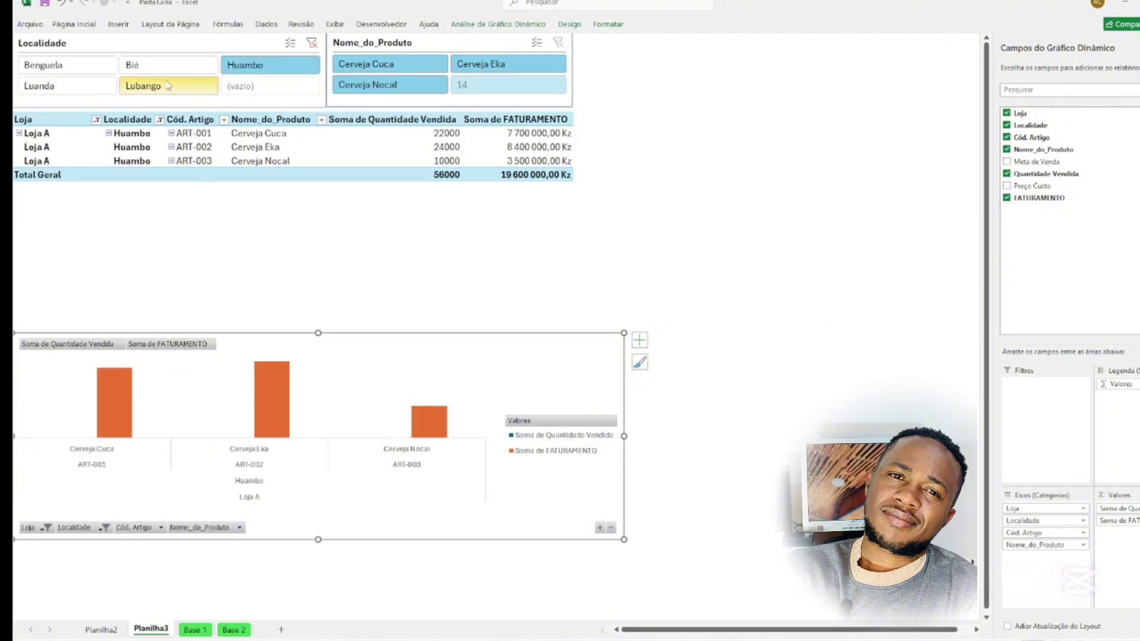
pyautogui.click(165, 85)
pyautogui.click(90, 91)
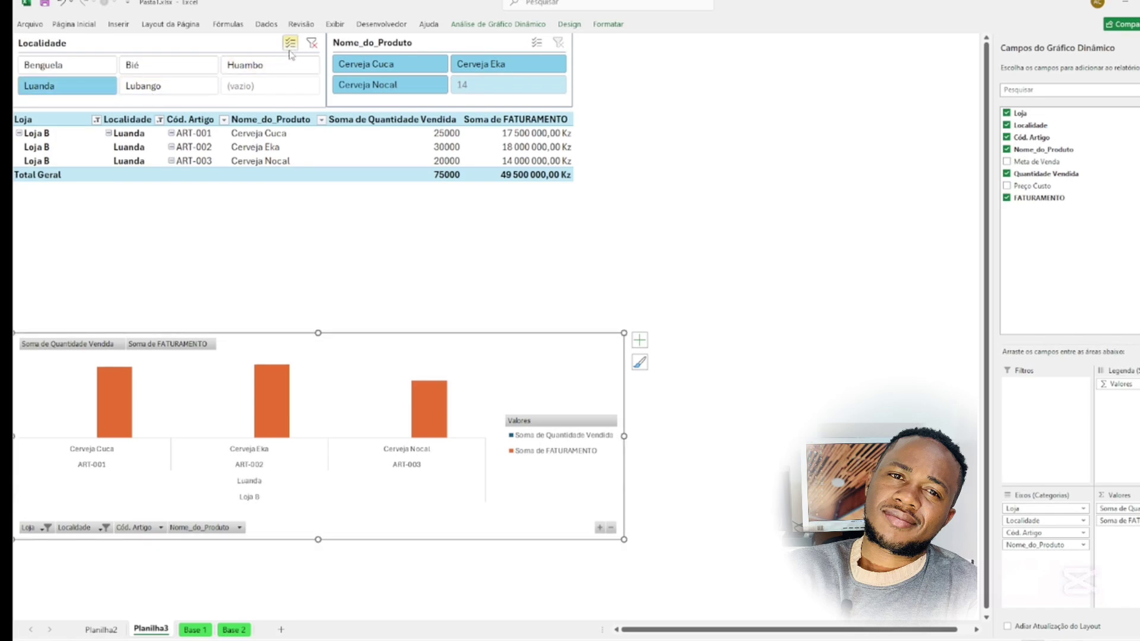
pyautogui.click(313, 44)
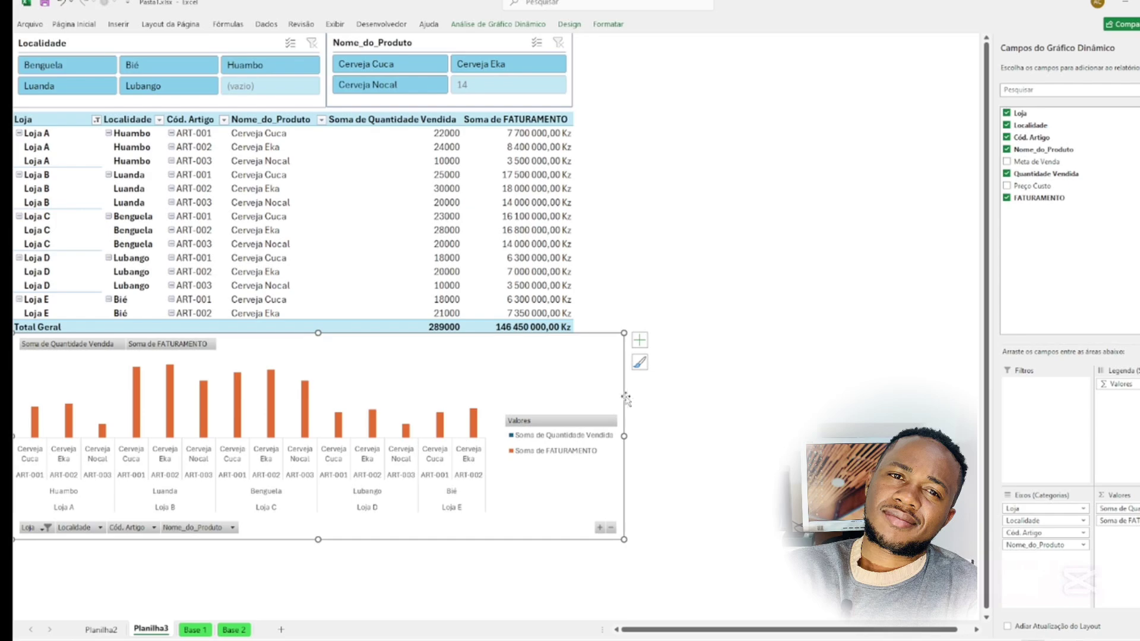
# Narrow the PivotChart to match the PivotTable's width and deselect it.
pyautogui.moveTo(623, 436); pyautogui.dragTo(573, 435)
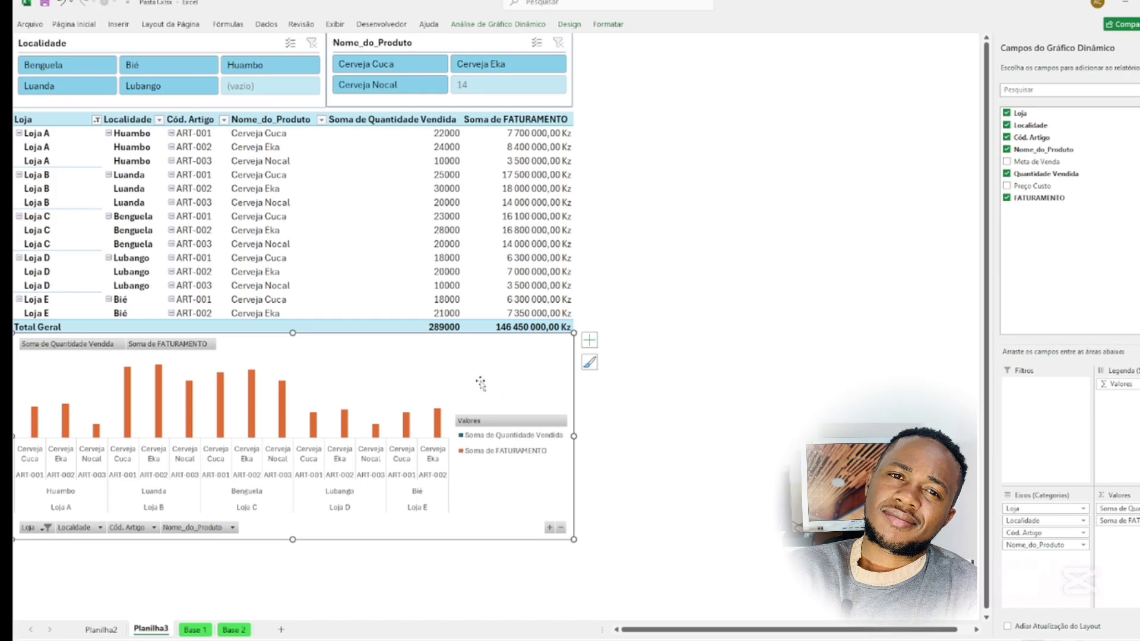
pyautogui.click(647, 248)
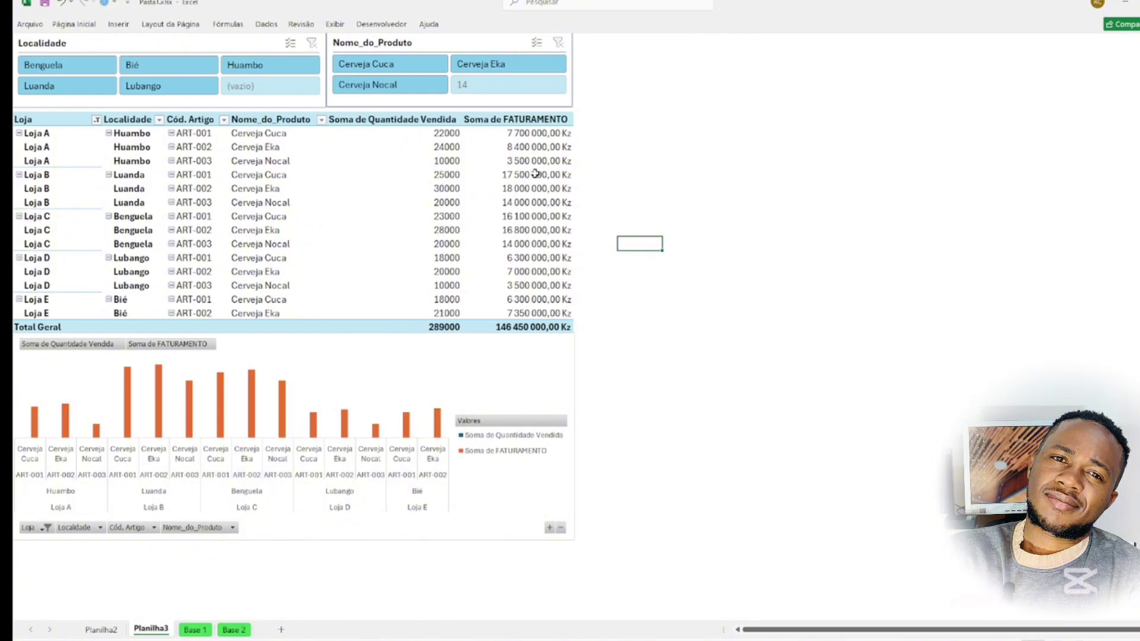
pyautogui.click(587, 124)
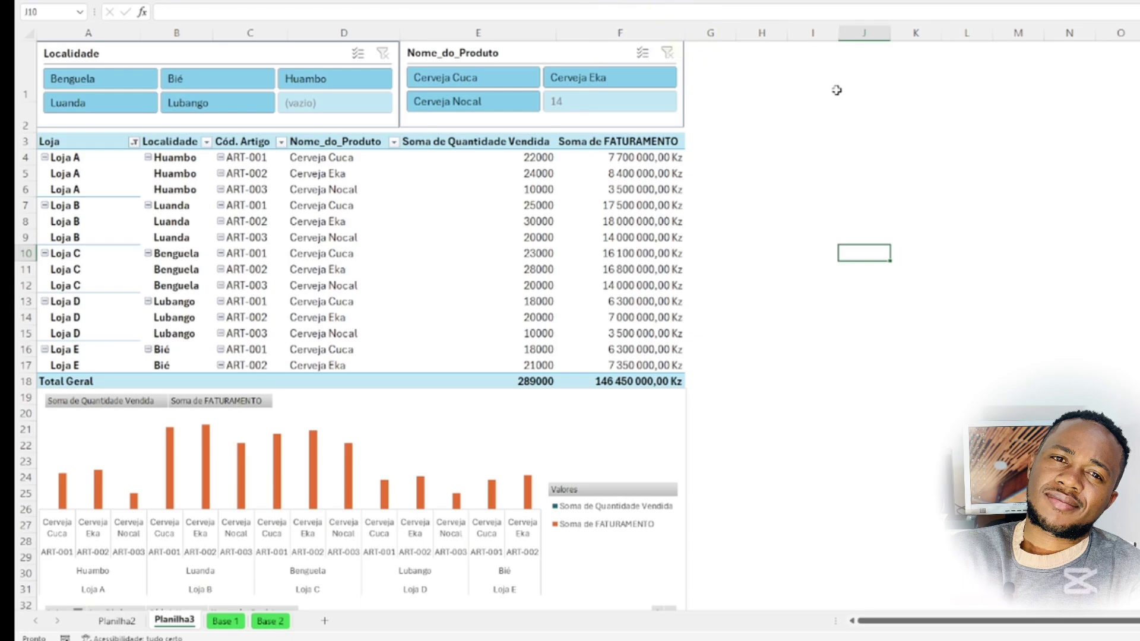
# Filter the report and chart by Cerveja Eka and by Cerveja Cuca, and clear the Nome_do_Produto filter.
pyautogui.click(572, 86)
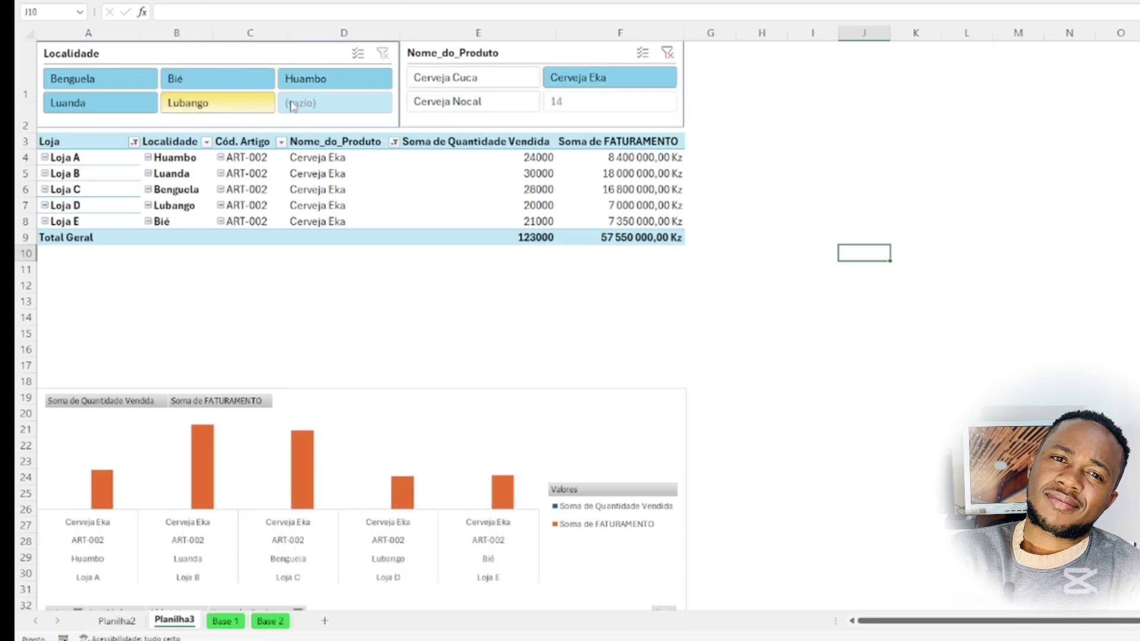
pyautogui.click(470, 84)
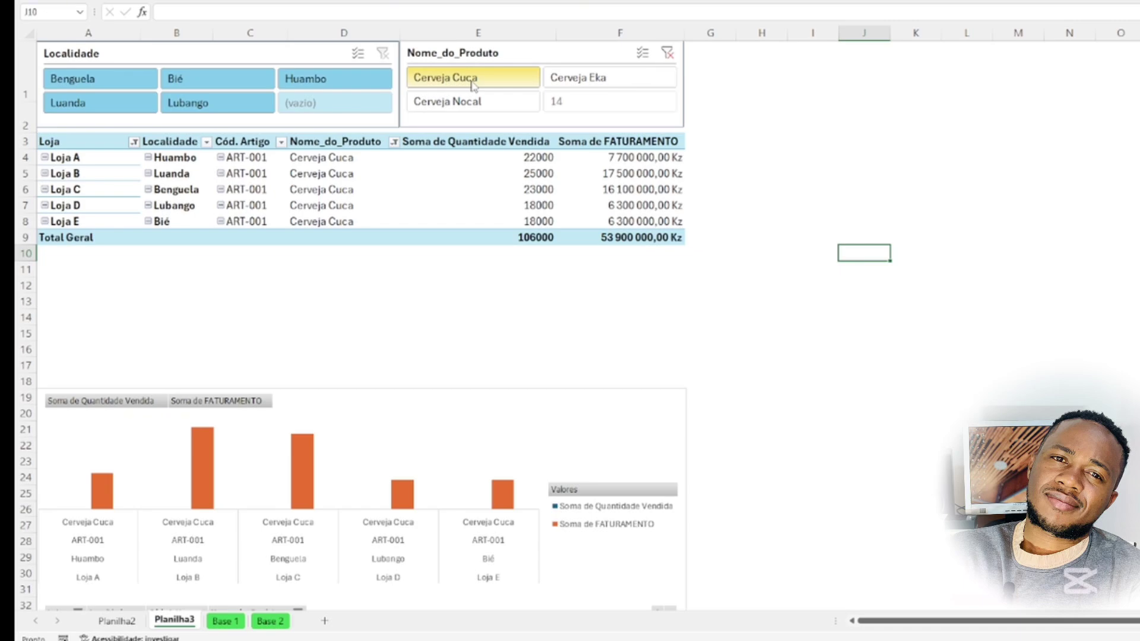
pyautogui.click(667, 53)
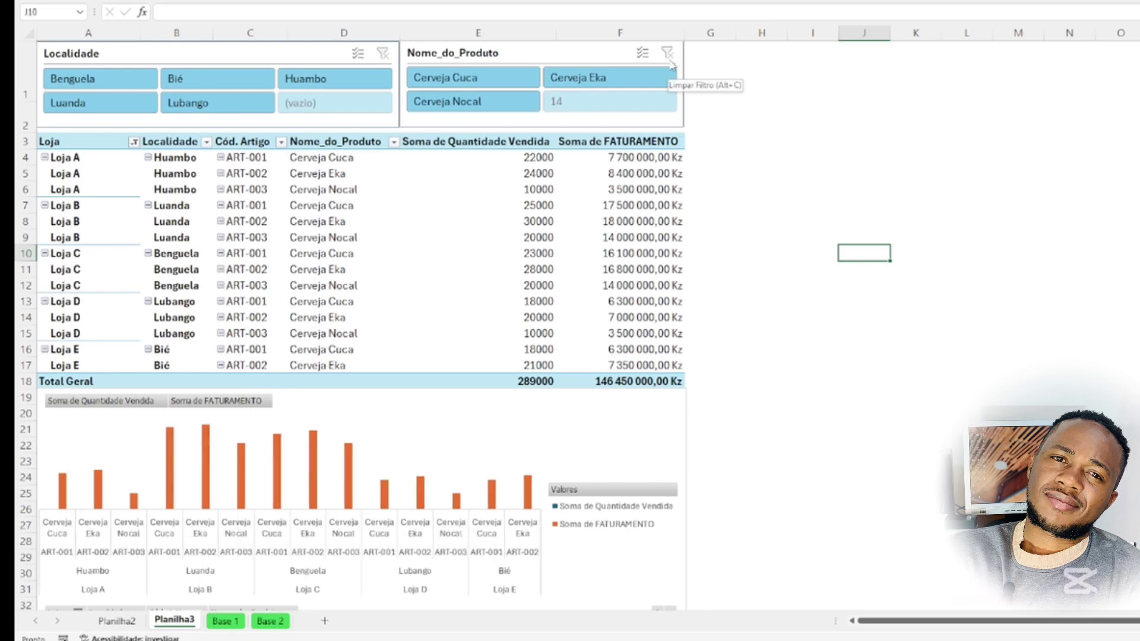